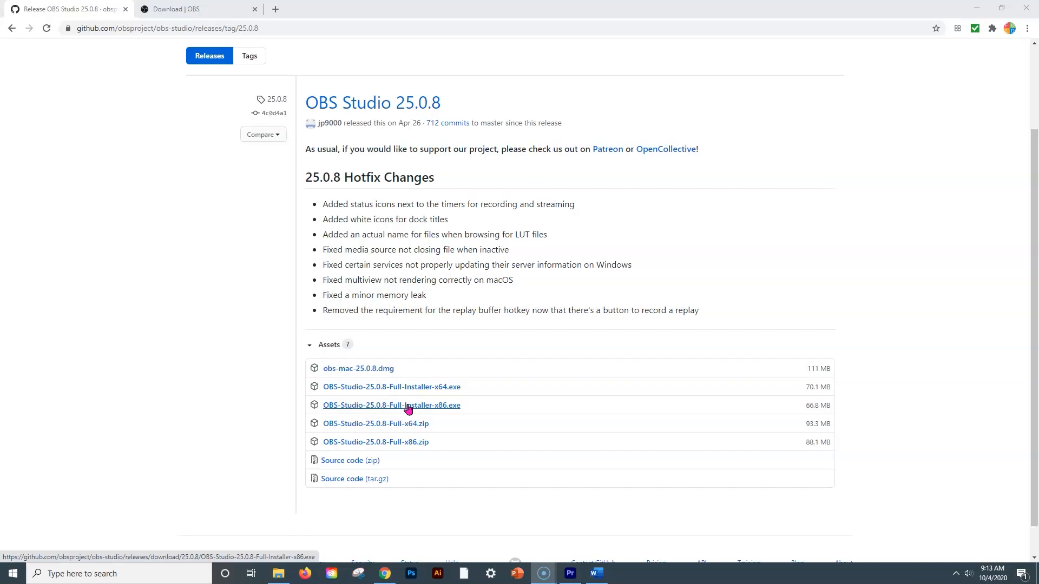
- Open the properties of This PC to check whether the system type is 64-bit or 32-bit, and close the window
click(134, 574)
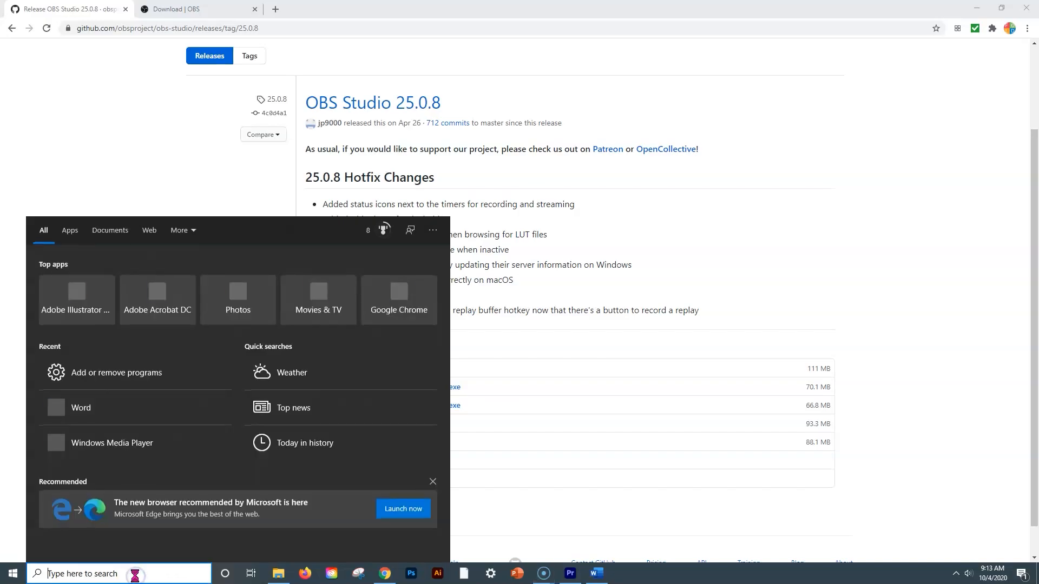
text(t)
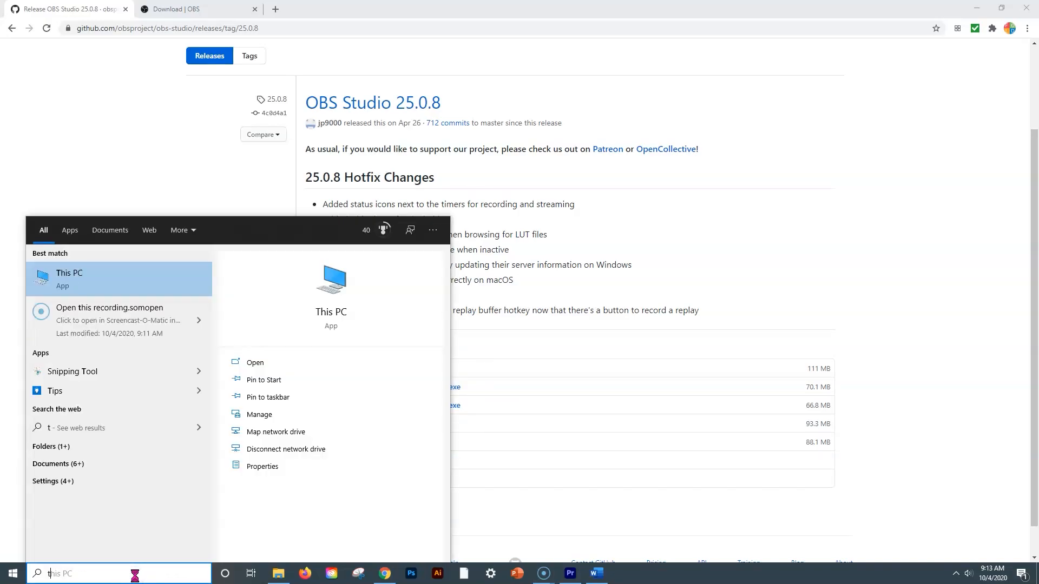
text(his)
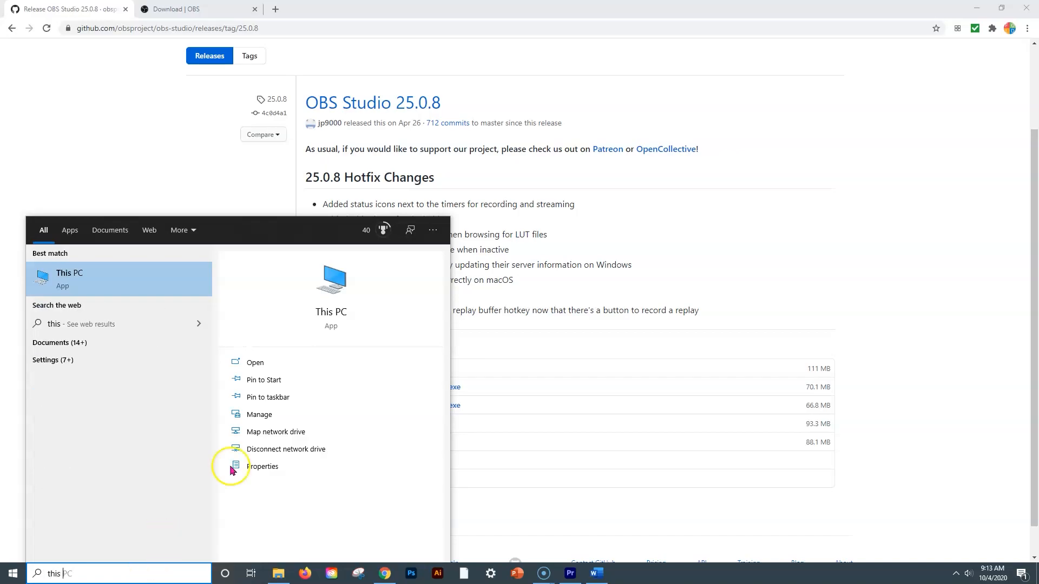
right_click(342, 285)
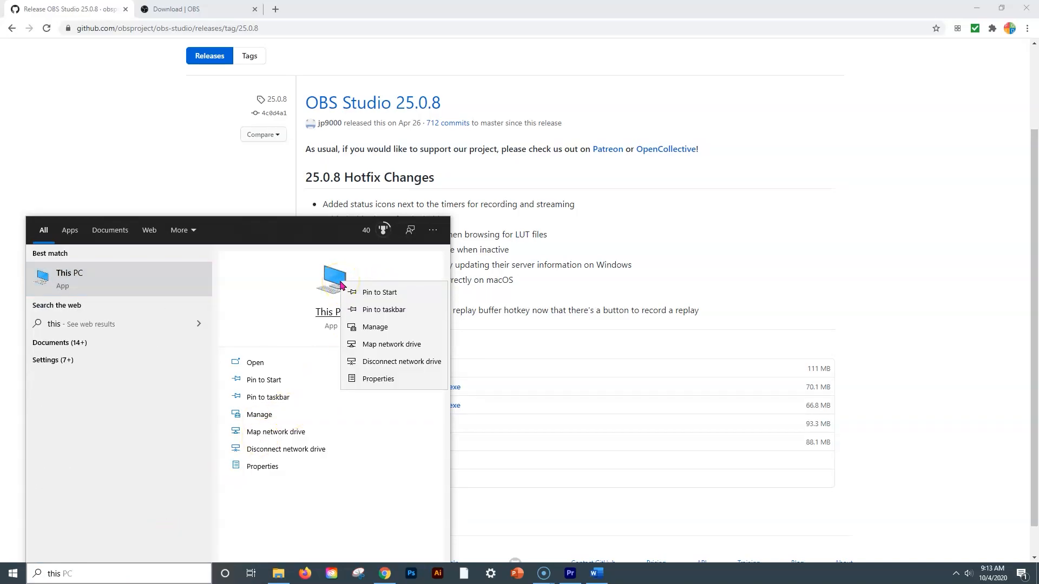
click(377, 382)
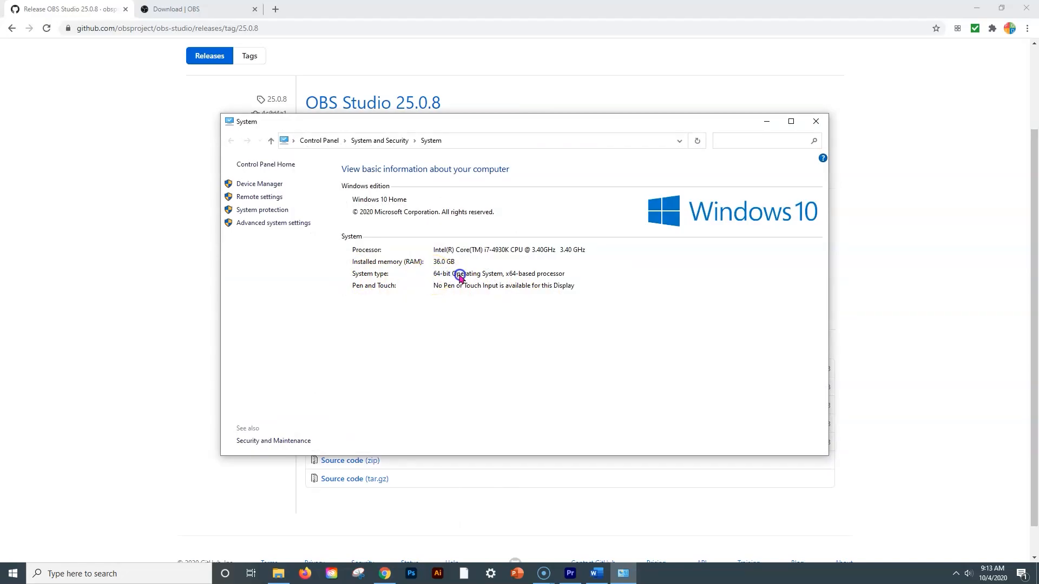
click(816, 122)
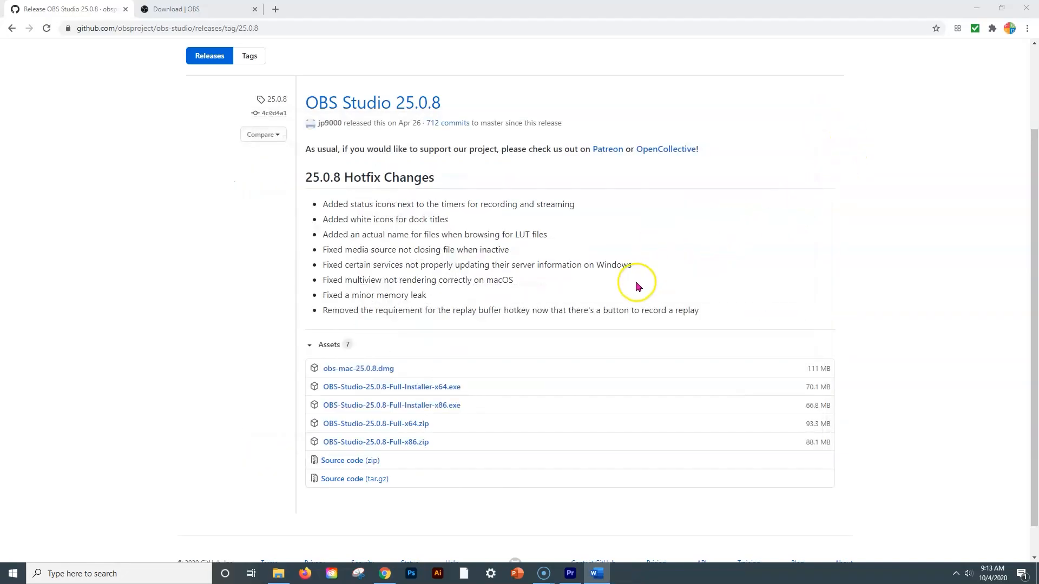
- Download OBS-Studio-25.0.8-Full-Installer-x64.exe and run it, allowing it to make changes to the device
click(453, 387)
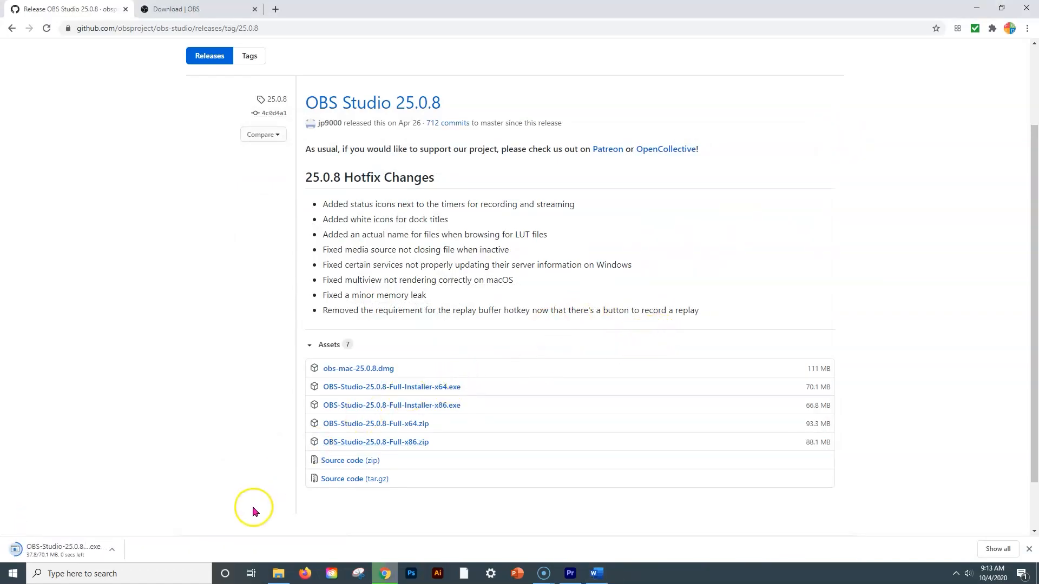
click(63, 552)
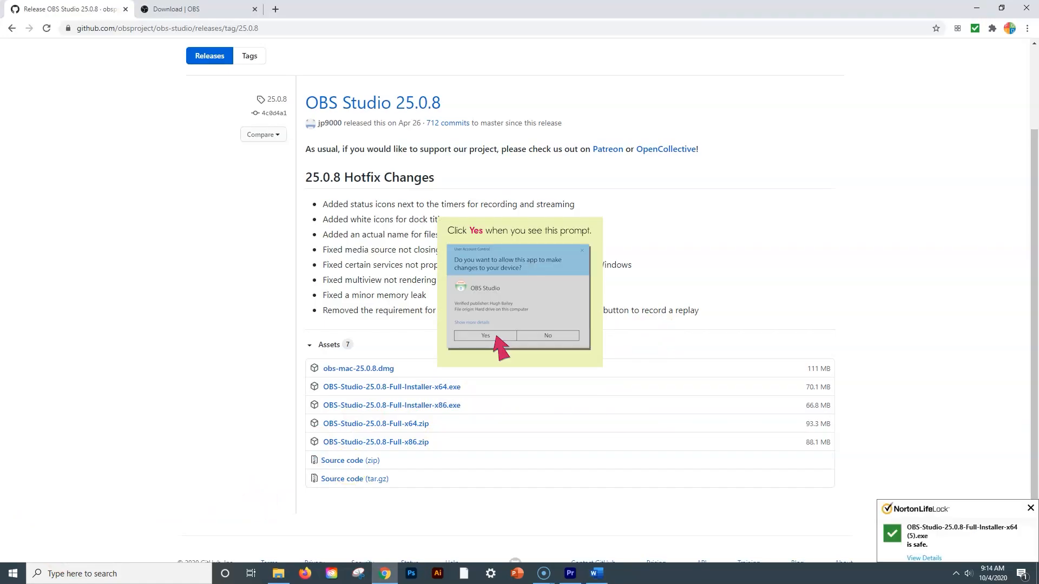
click(475, 360)
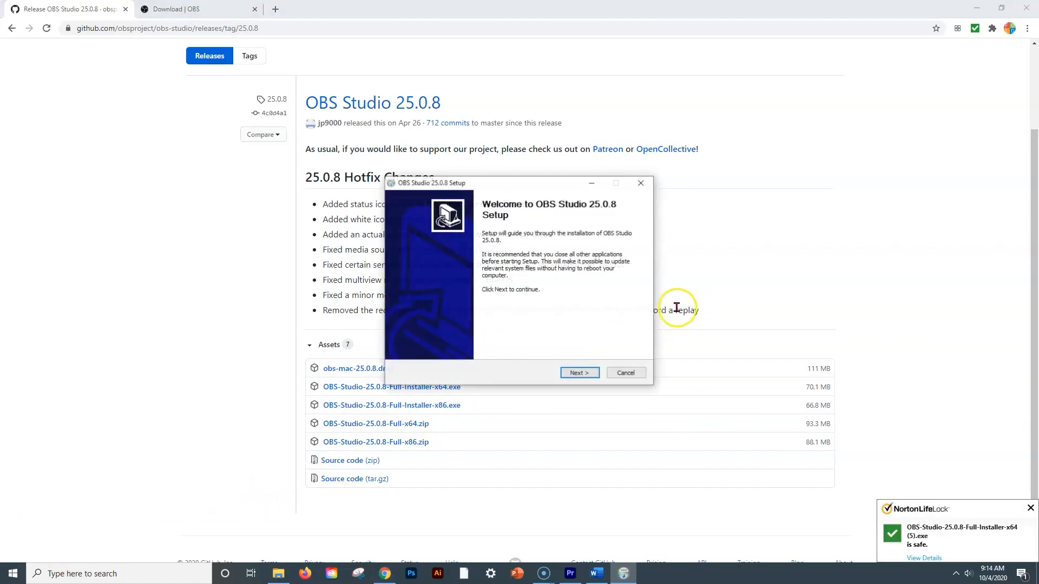
- Install OBS Studio 25.0.8 with the default setup options, accepting the license, and launch it when setup finishes
click(589, 374)
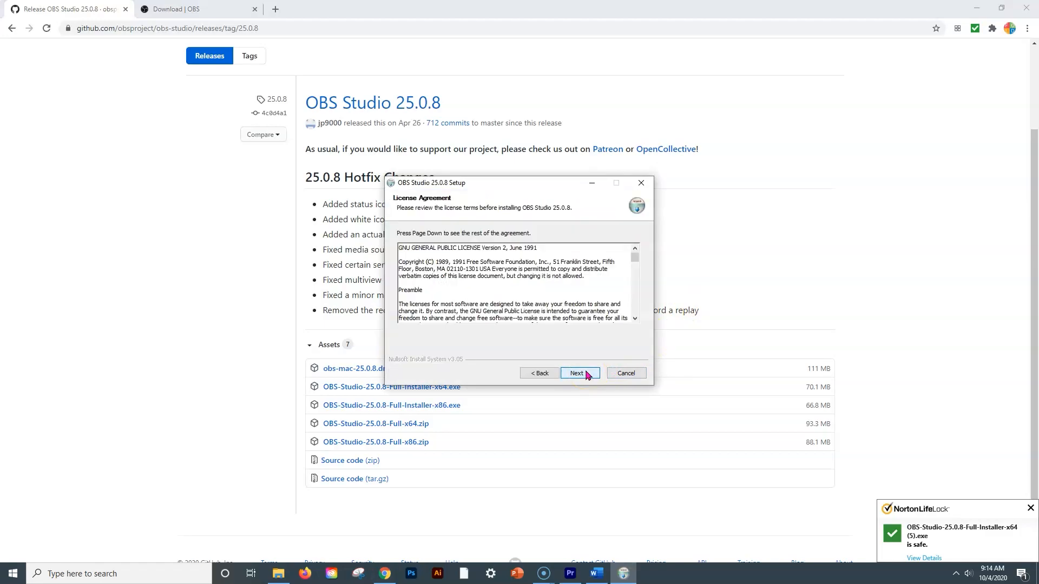
click(587, 373)
click(580, 373)
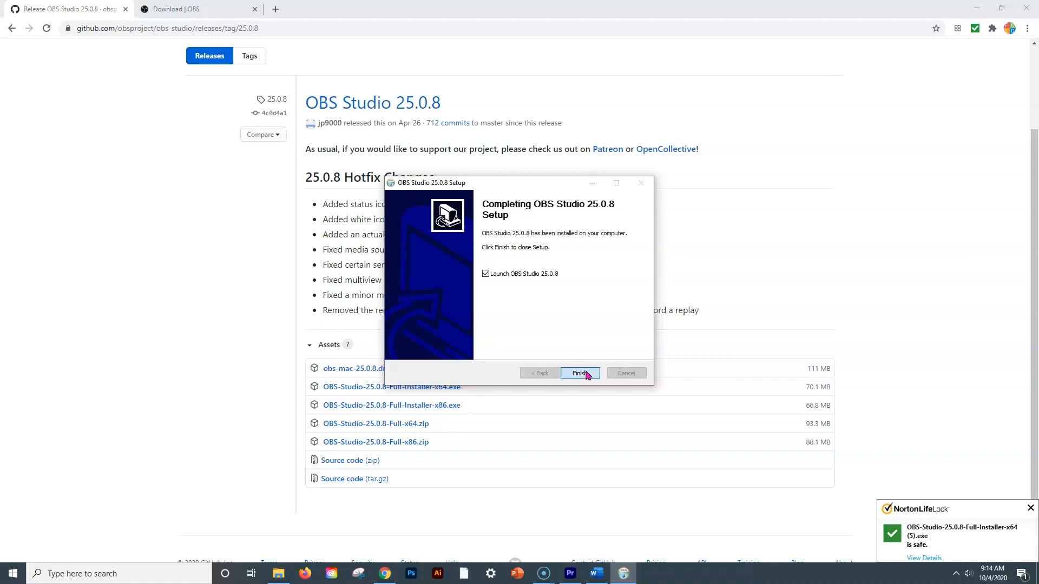
click(579, 374)
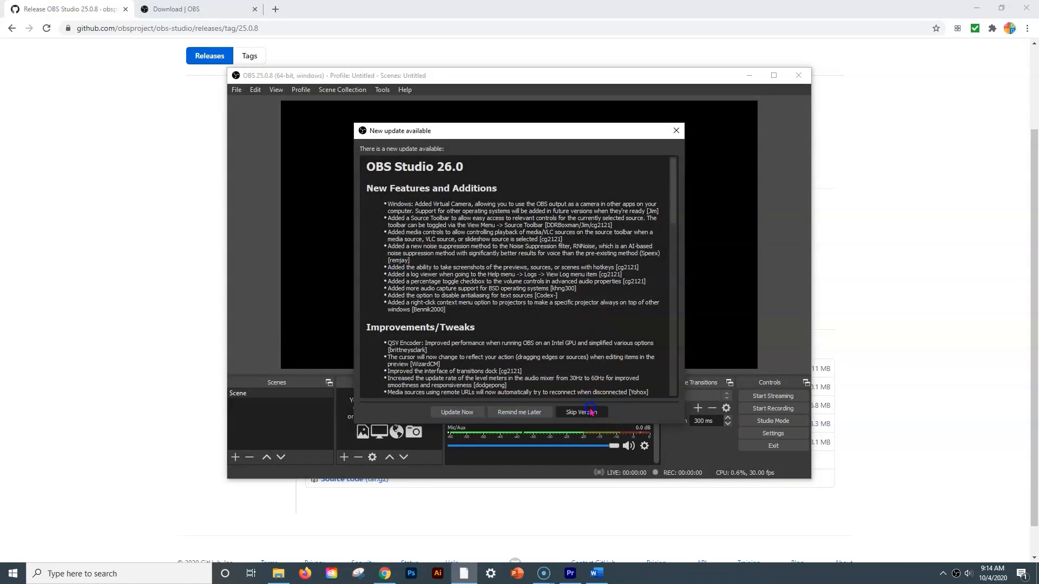
- Skip the OBS Studio 26.0 update and decline the auto-configuration wizard
click(591, 412)
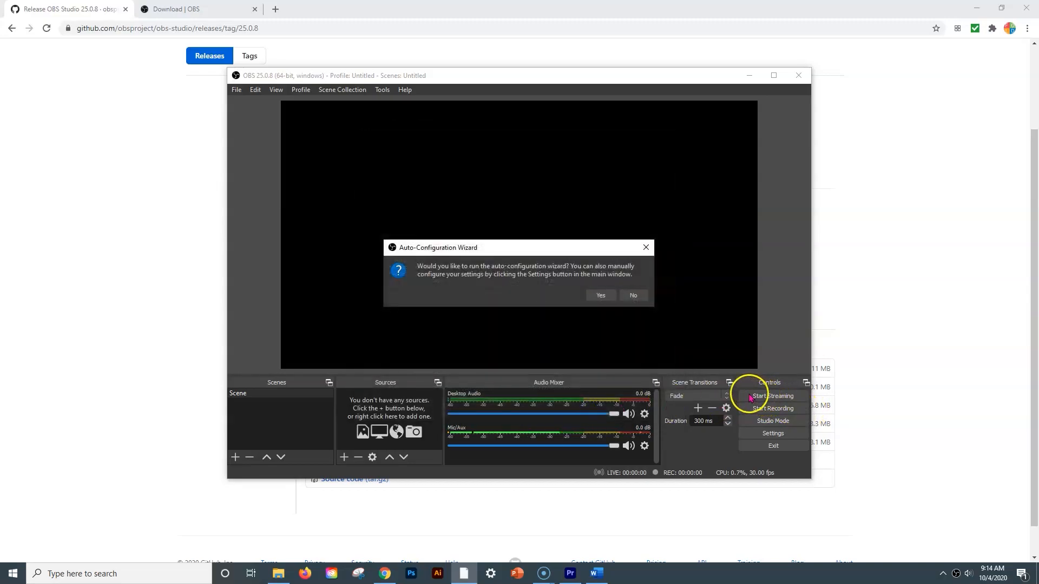
click(633, 295)
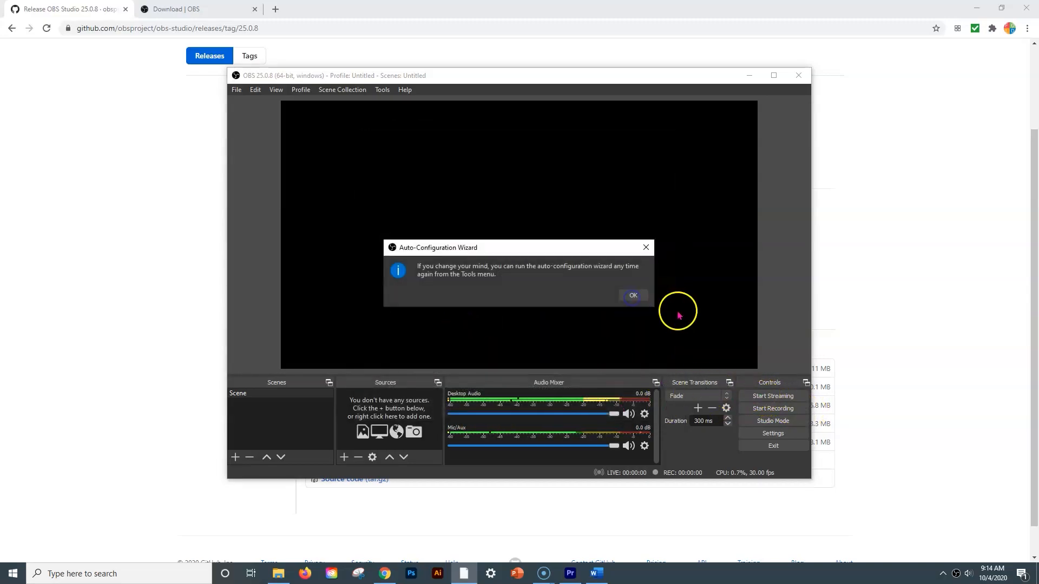
click(633, 295)
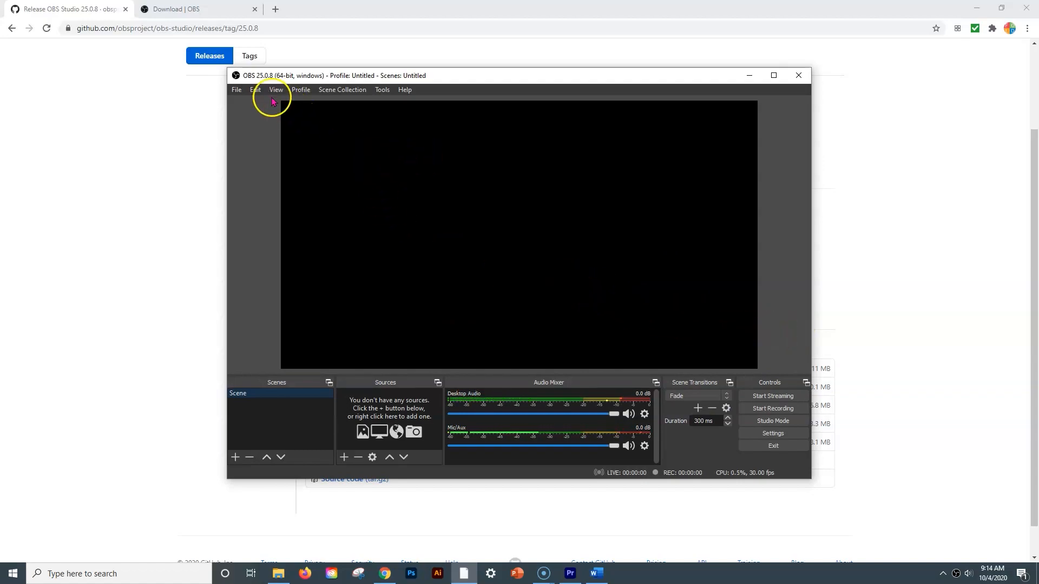
- Set the base (canvas) resolution to 1280x720 in the video settings
click(772, 434)
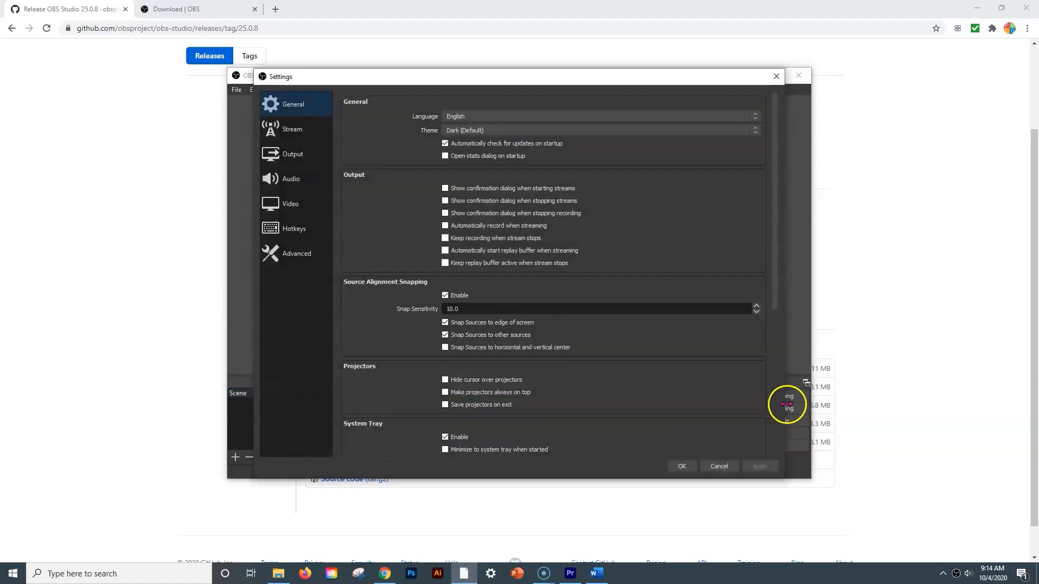
click(287, 204)
click(461, 101)
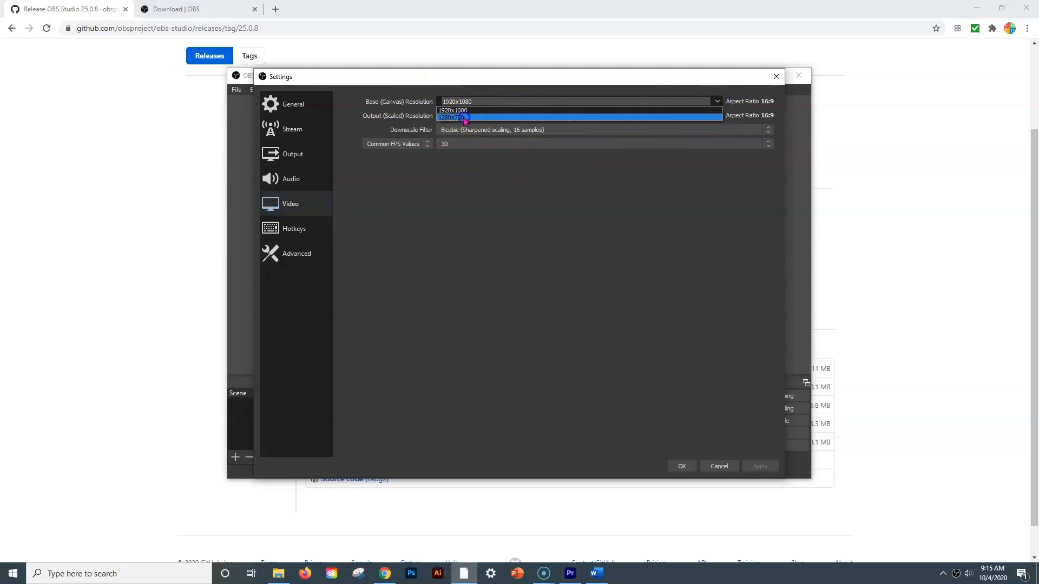
click(465, 118)
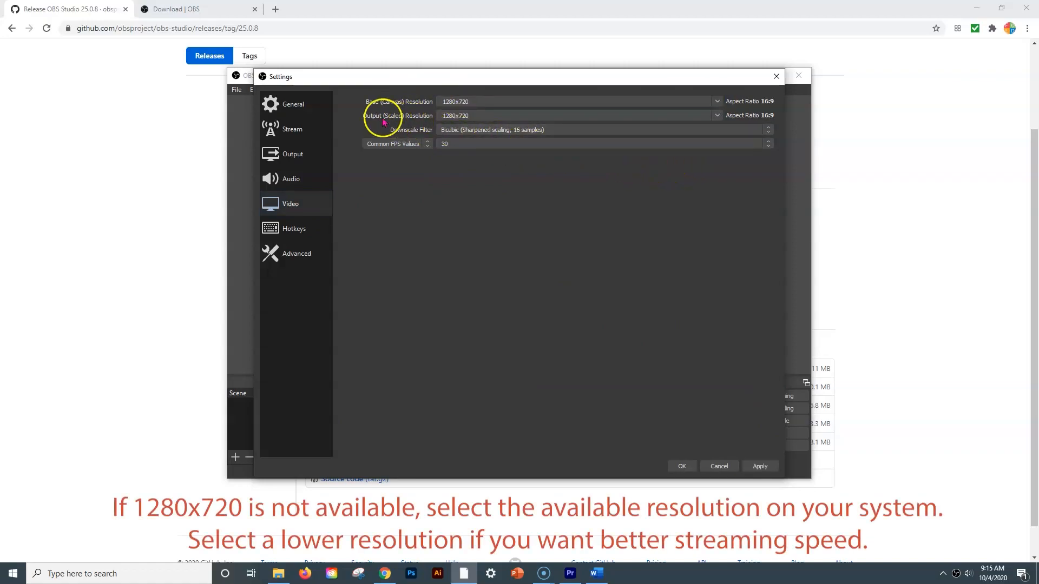
- Set the Mic/Auxiliary Audio device to Microphone (HyperX Quadcast), and apply and close the settings
click(301, 181)
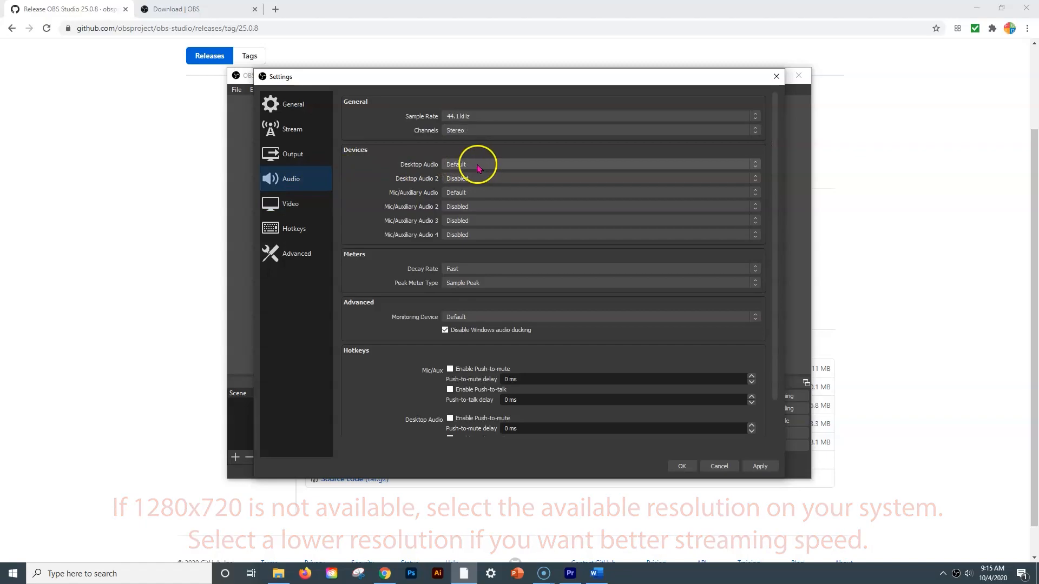
click(458, 193)
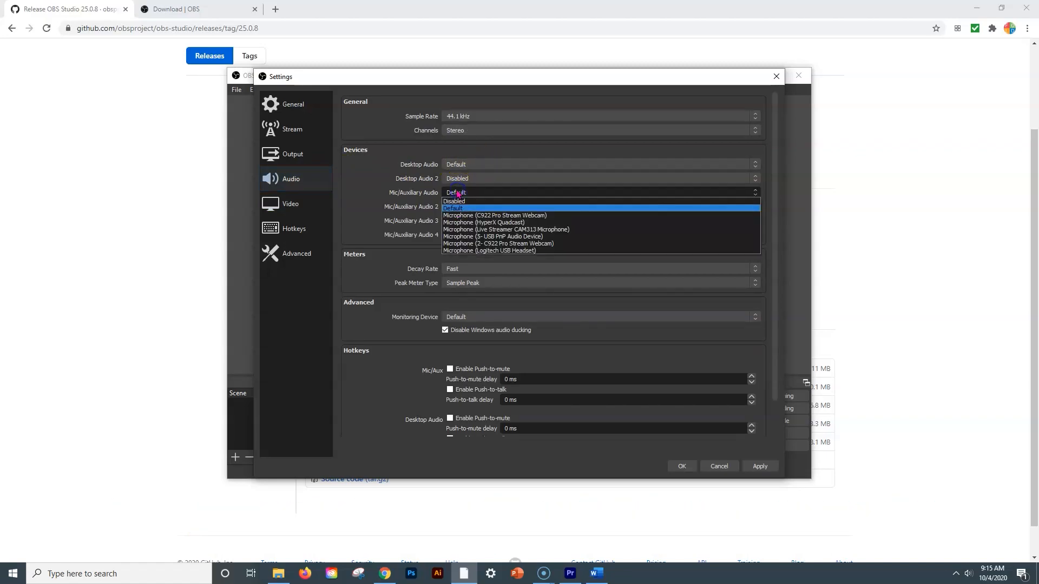
click(515, 223)
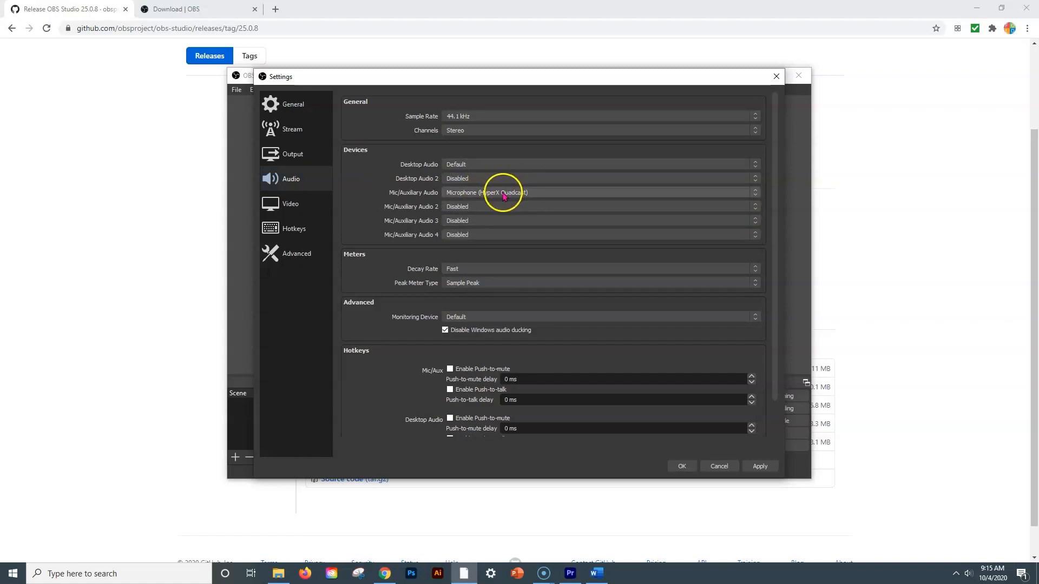
click(760, 466)
click(686, 469)
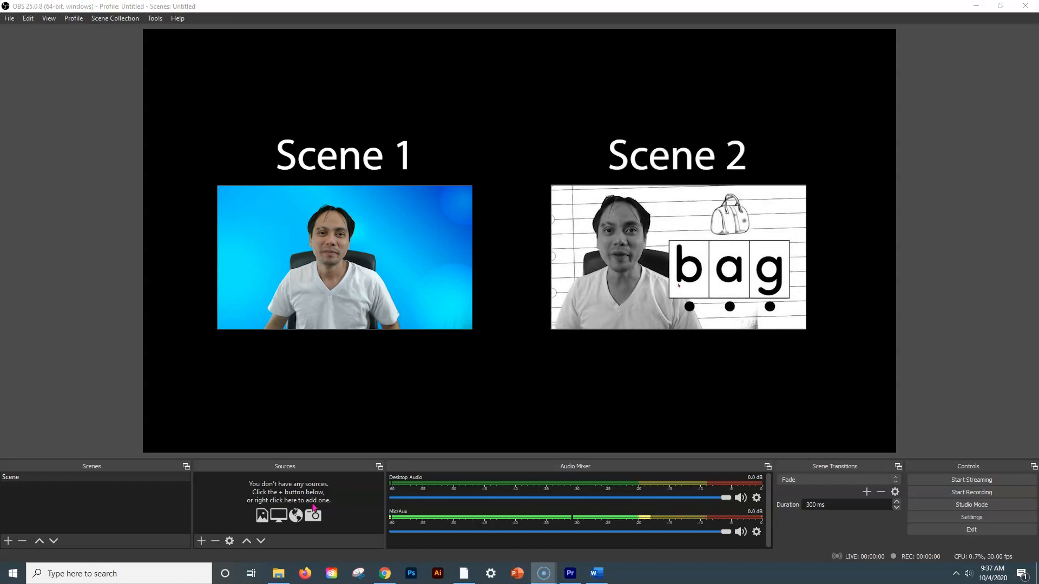
- Rename the existing scene as "main"
right_click(15, 479)
click(75, 348)
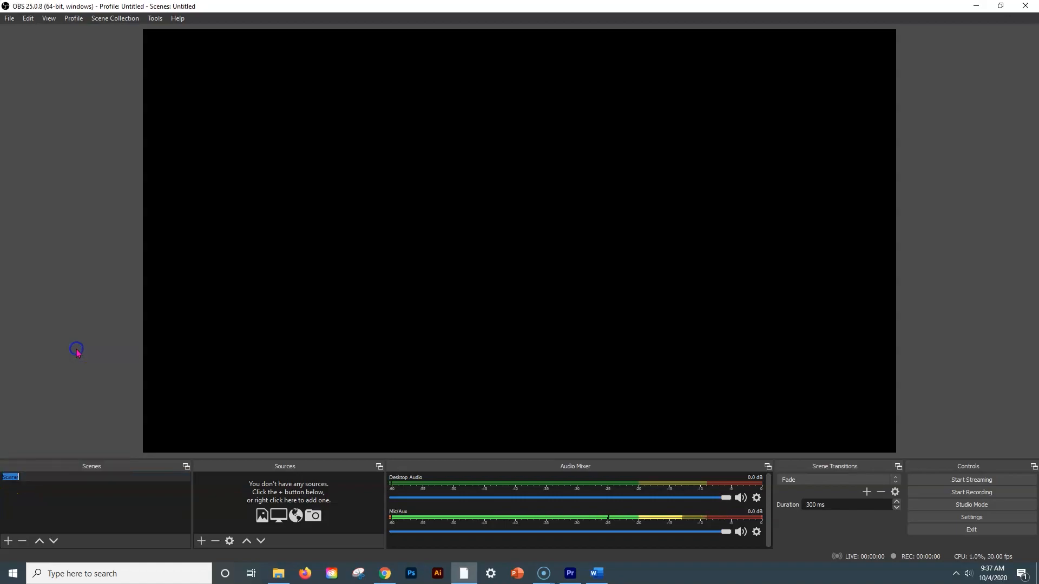
key(Return)
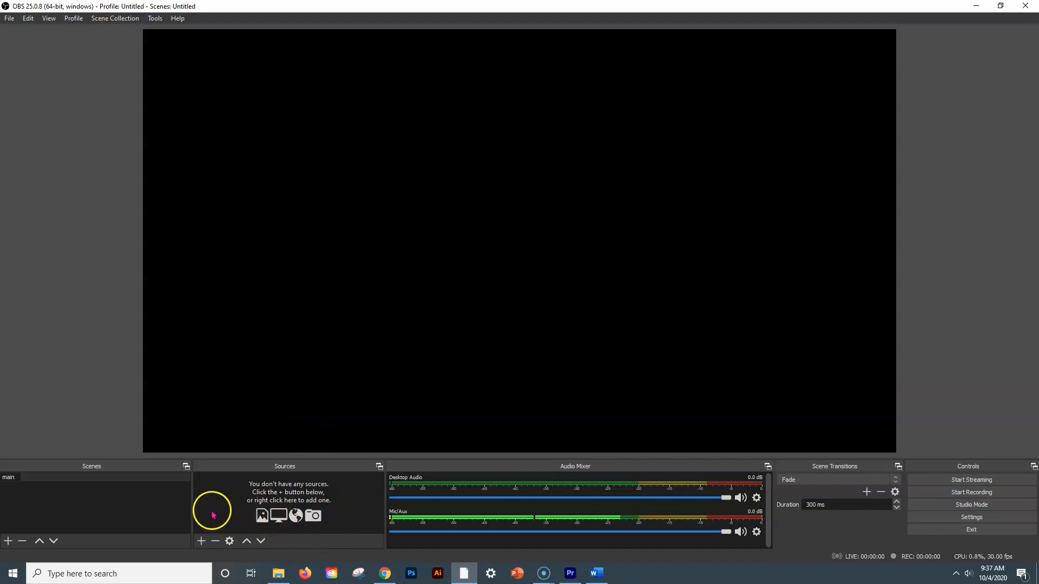
- Add a new Video Capture Device source named "camera" to the main scene
click(201, 542)
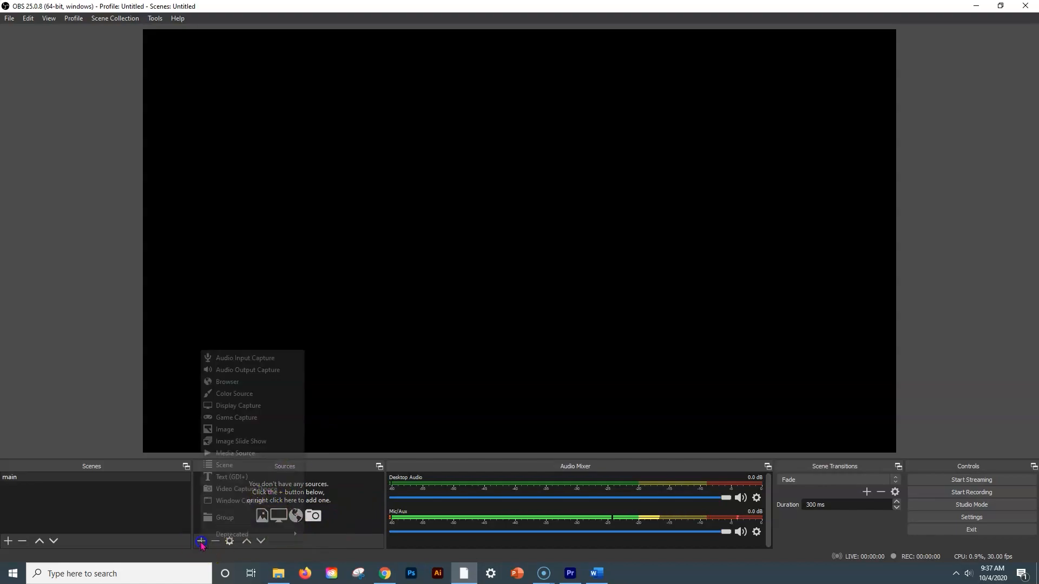
click(257, 490)
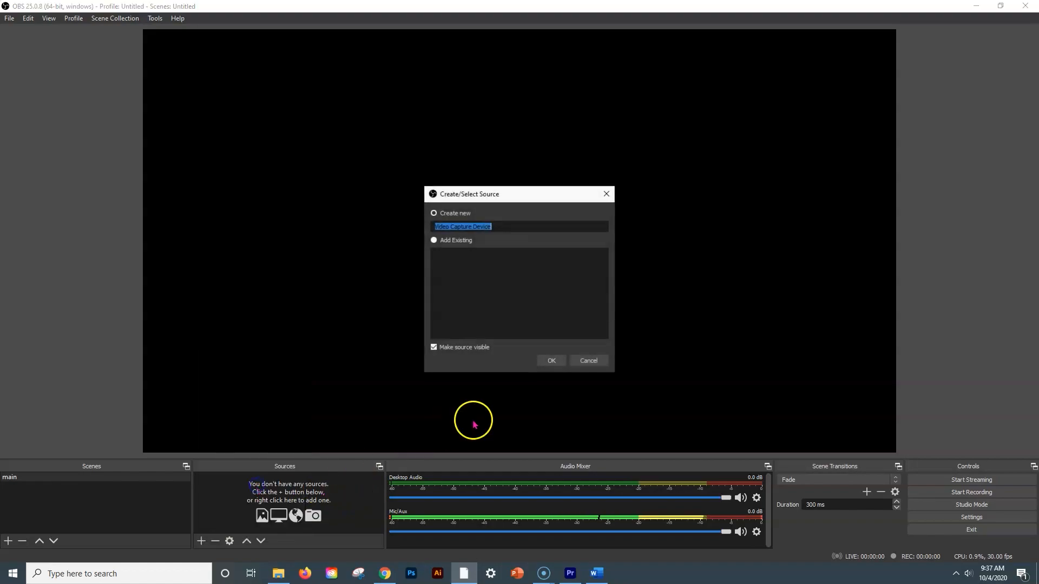
text(came)
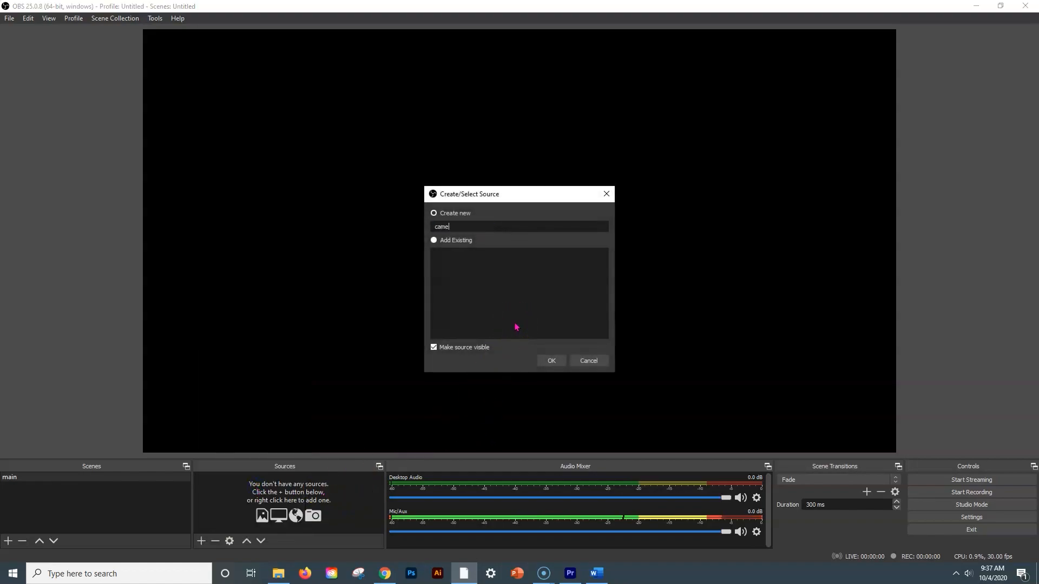
click(548, 360)
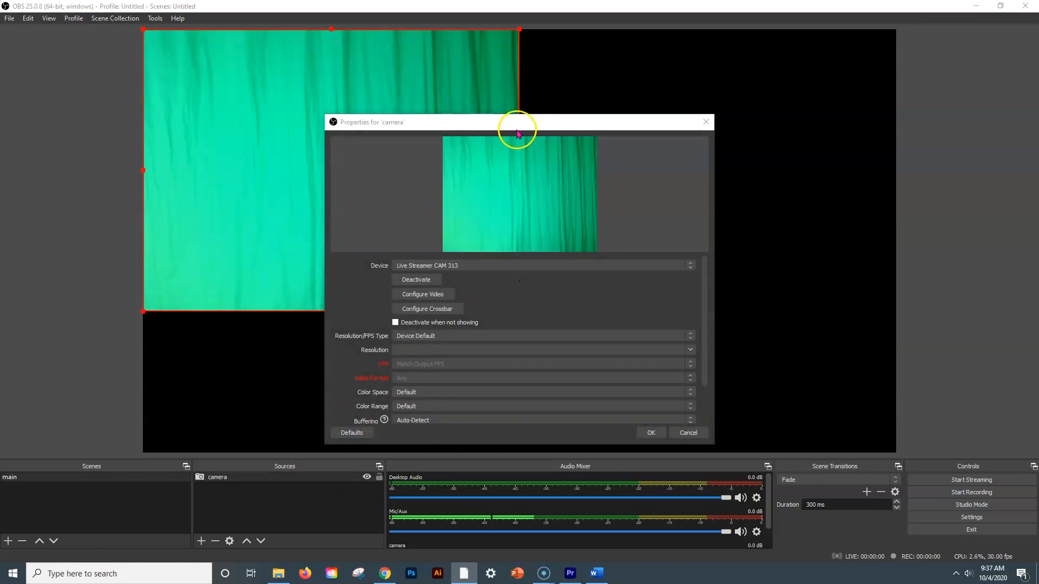
- Set the camera source's device to c922 Pro Stream Webcam and enable deactivation when not showing
drag(517, 124, 503, 88)
click(650, 235)
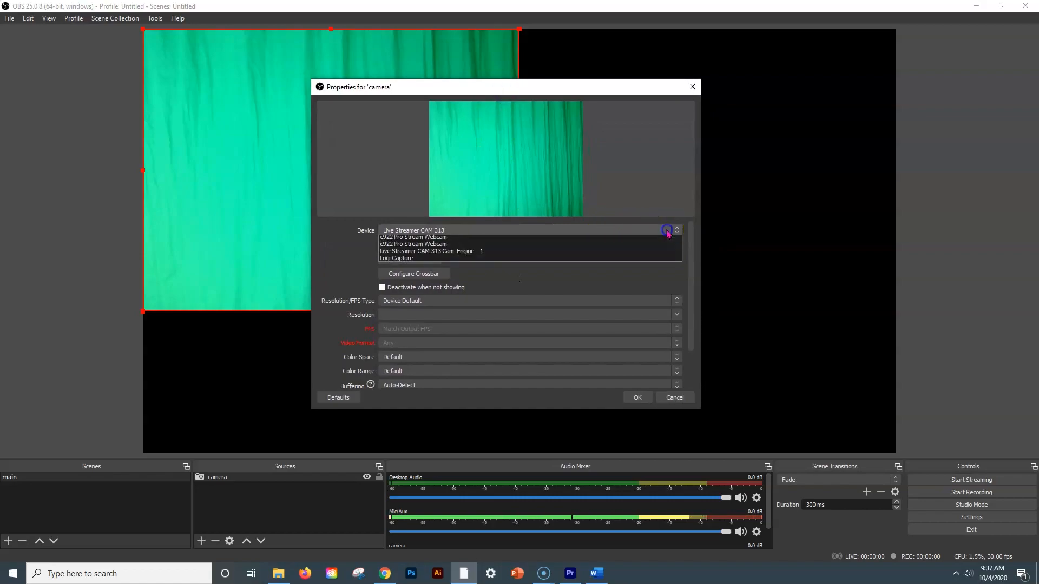
click(496, 246)
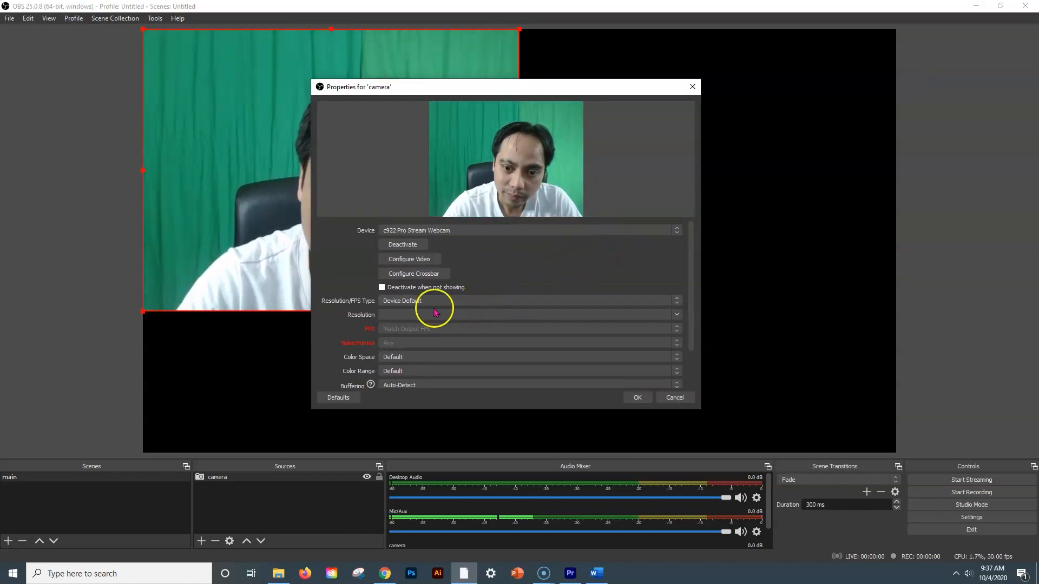
click(382, 287)
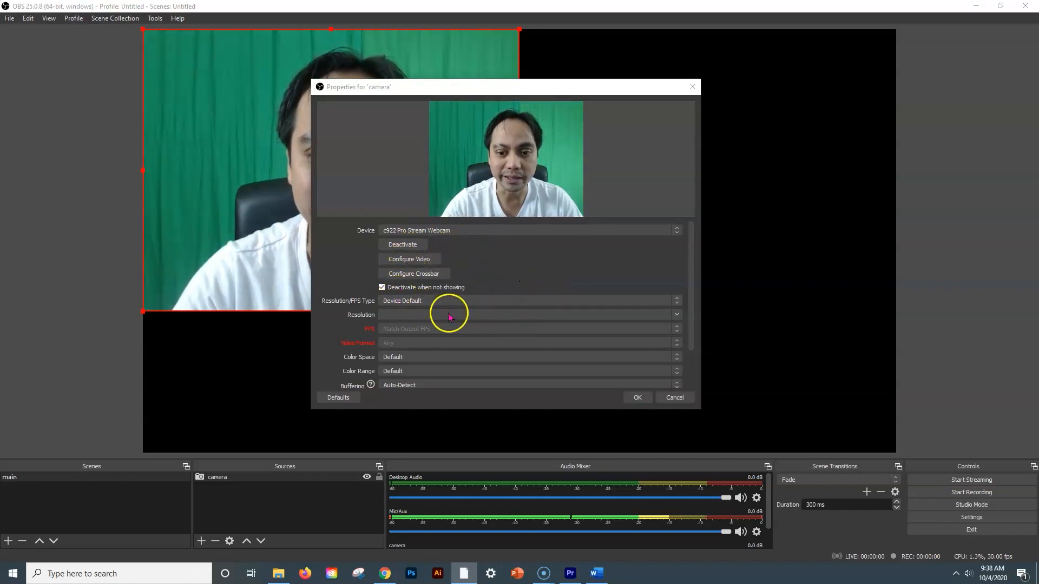
- Set the camera's Resolution/FPS Type to Custom with a 1280x720 resolution, and its color range to Full
click(476, 301)
click(404, 317)
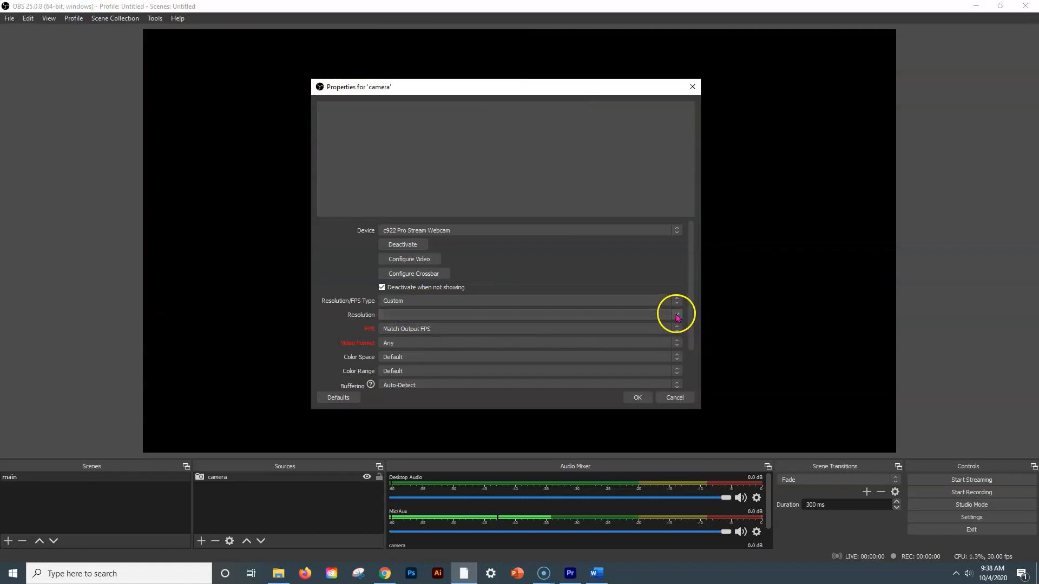
click(677, 316)
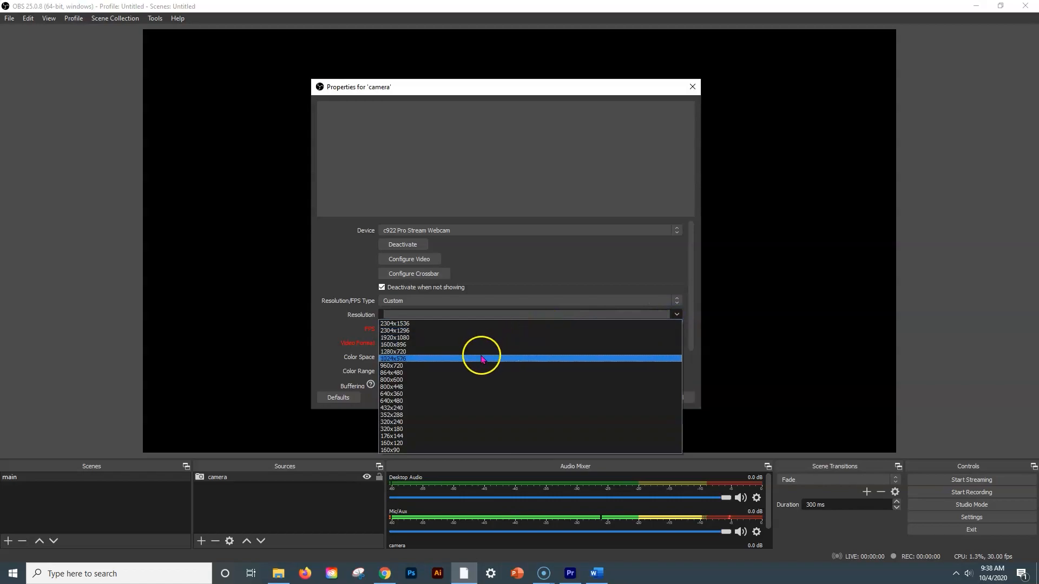
click(484, 352)
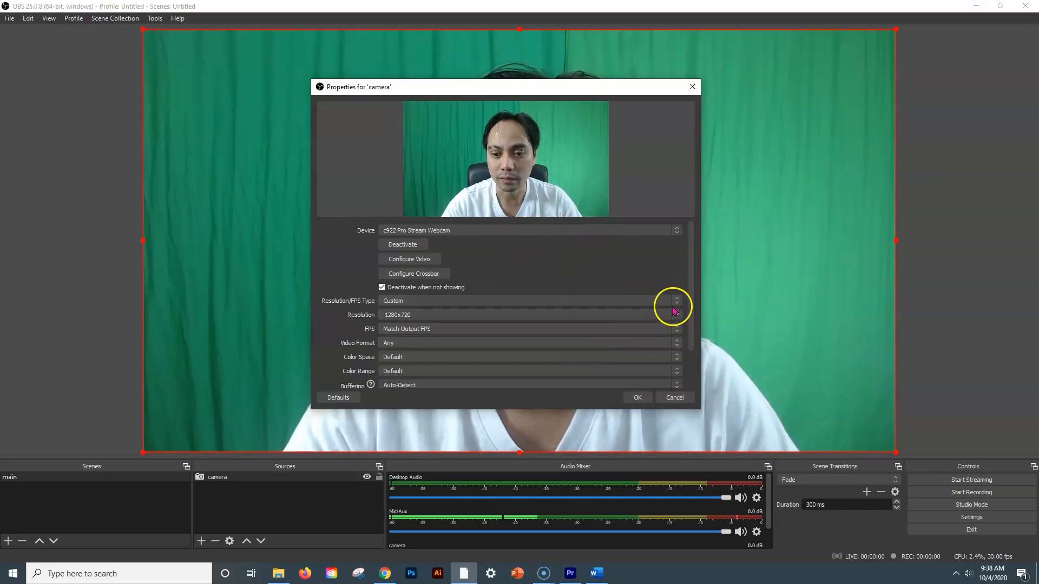
scroll(683, 312, down, 2)
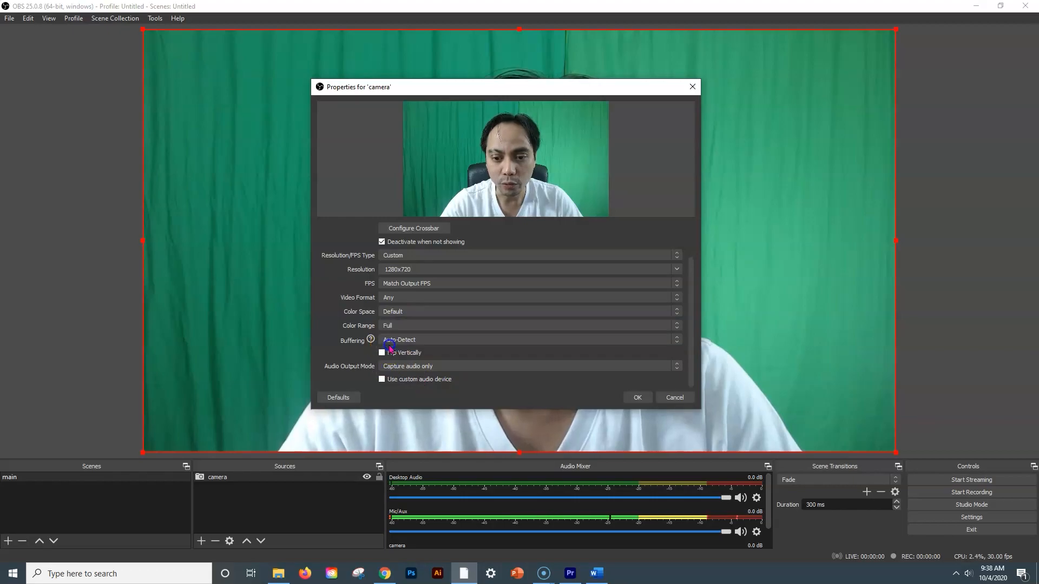
- Accept the camera source's properties and add a new scene named "notepad"
click(637, 398)
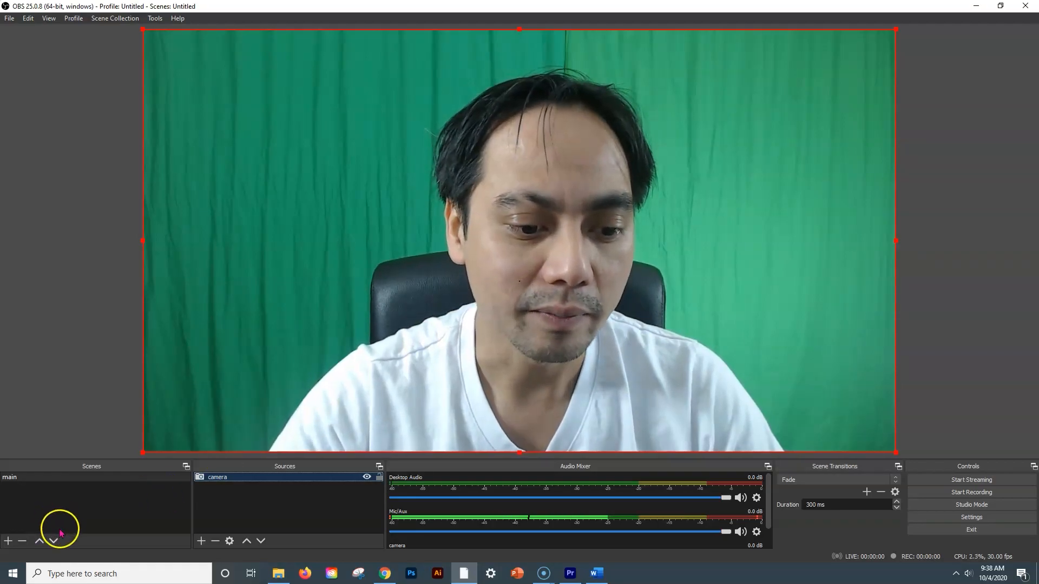
click(8, 540)
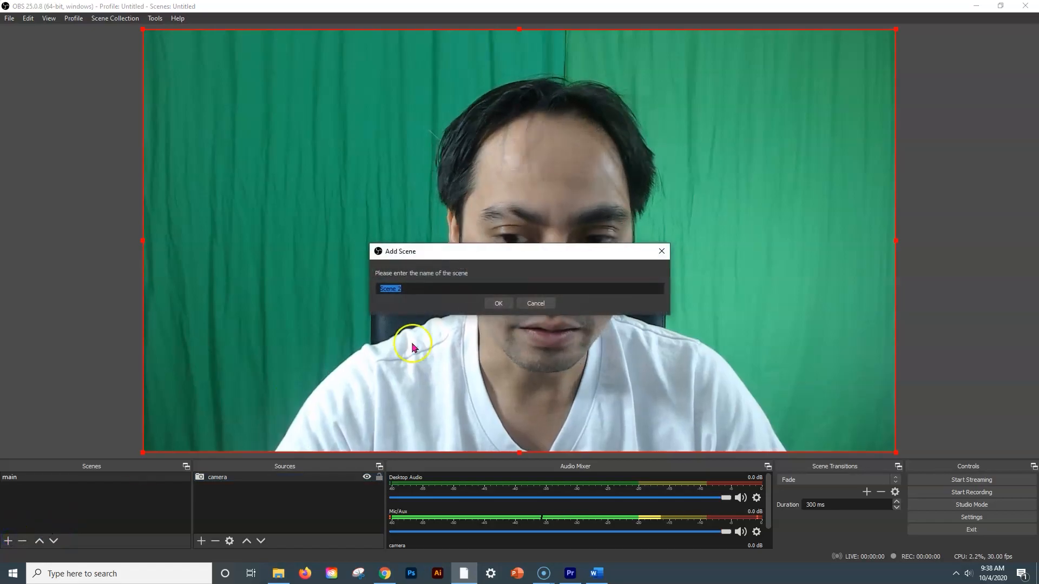
text(note)
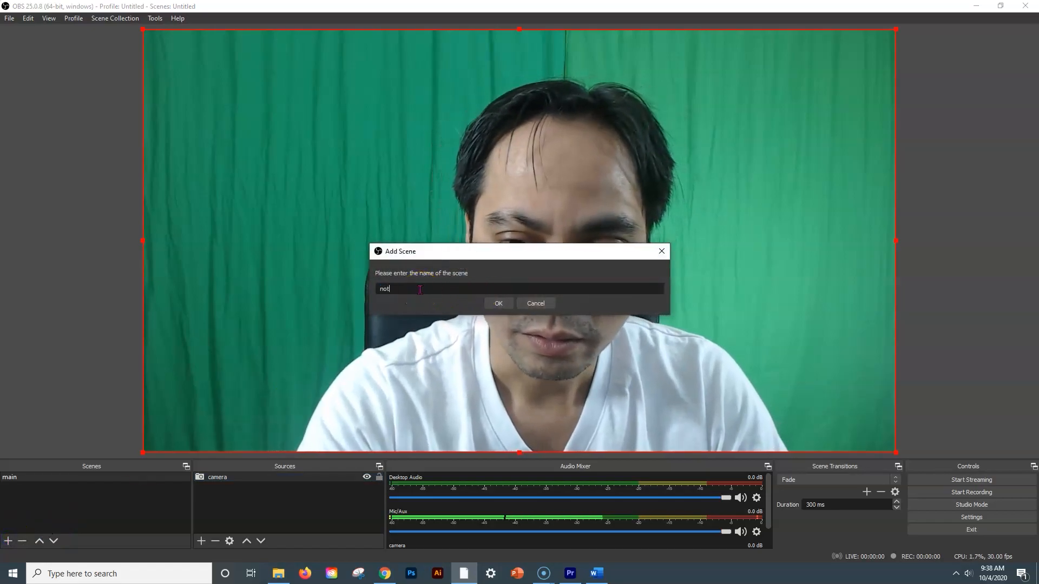
text(pad)
click(497, 303)
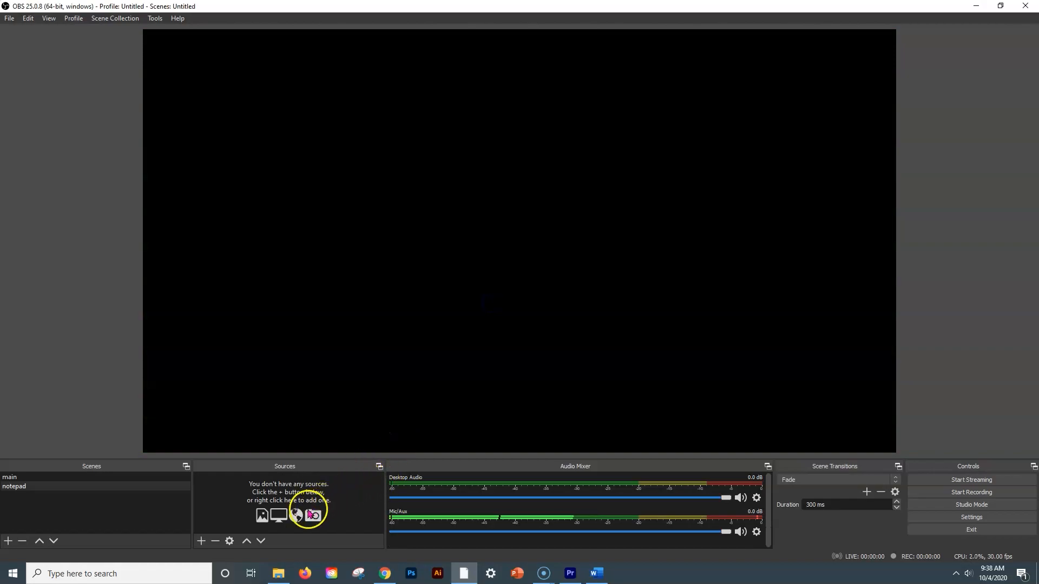
- Add a new Image source named "BG notepad" to the notepad scene
click(201, 541)
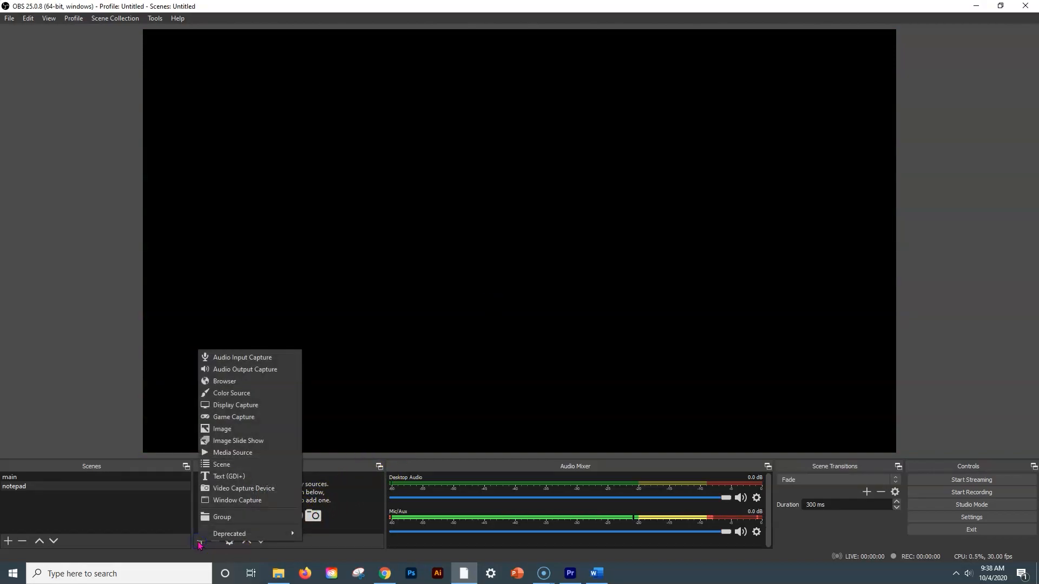
click(239, 429)
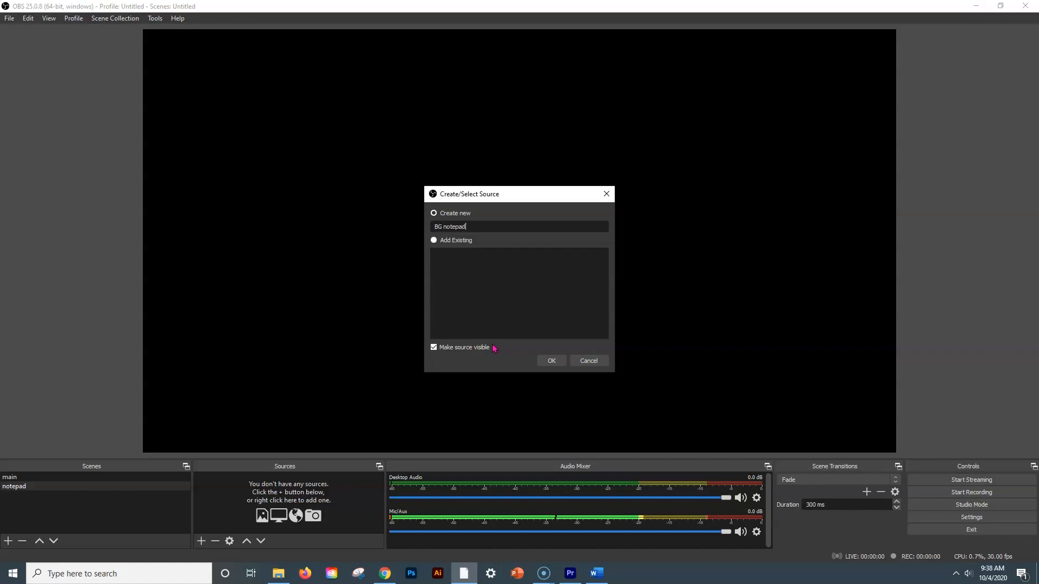
click(551, 360)
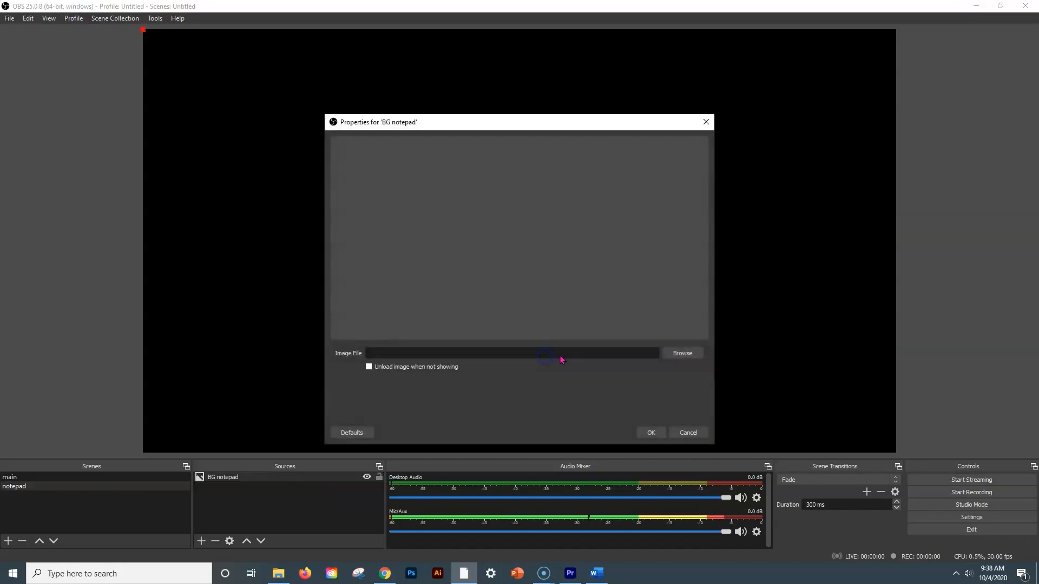
click(675, 353)
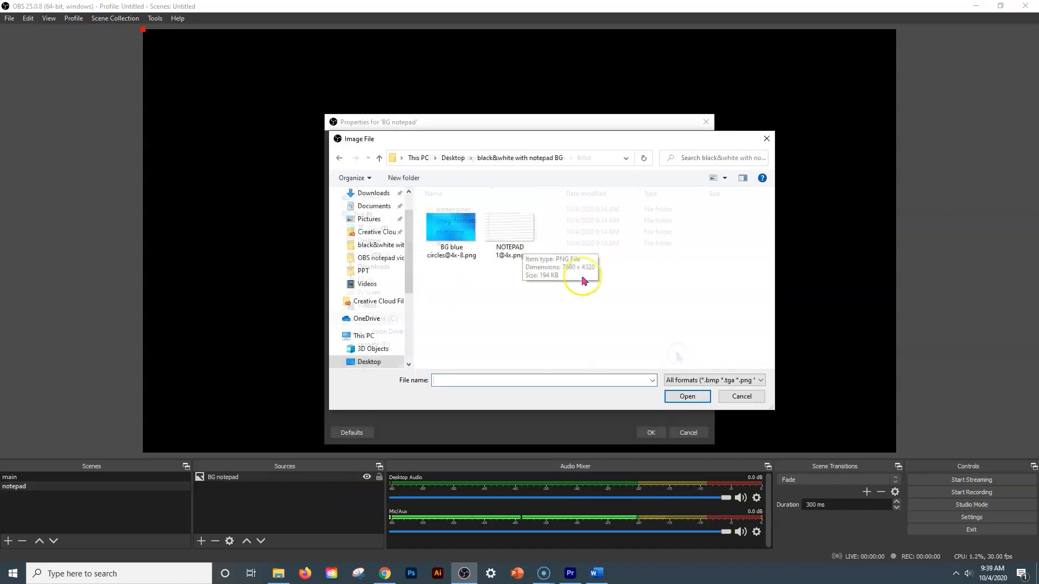
click(503, 231)
click(687, 396)
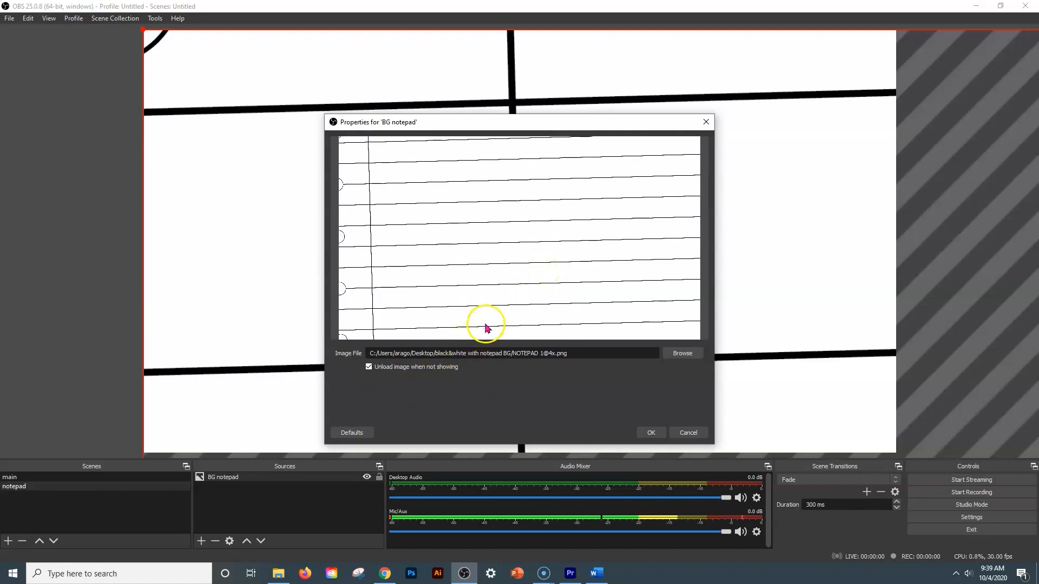
click(651, 434)
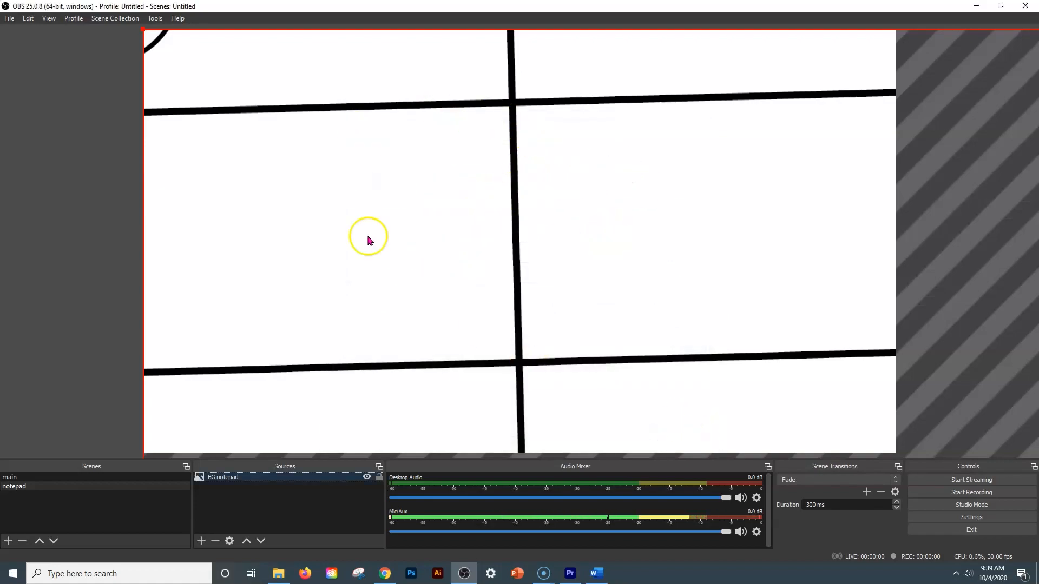
- Fit the BG notepad image to the screen and lock the source
right_click(457, 170)
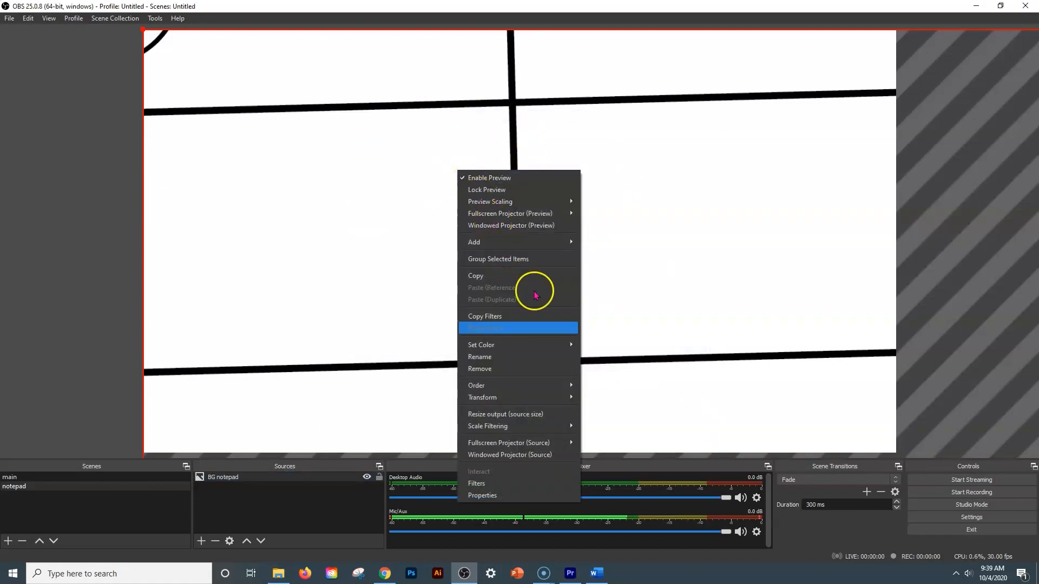
mouse_move(552, 390)
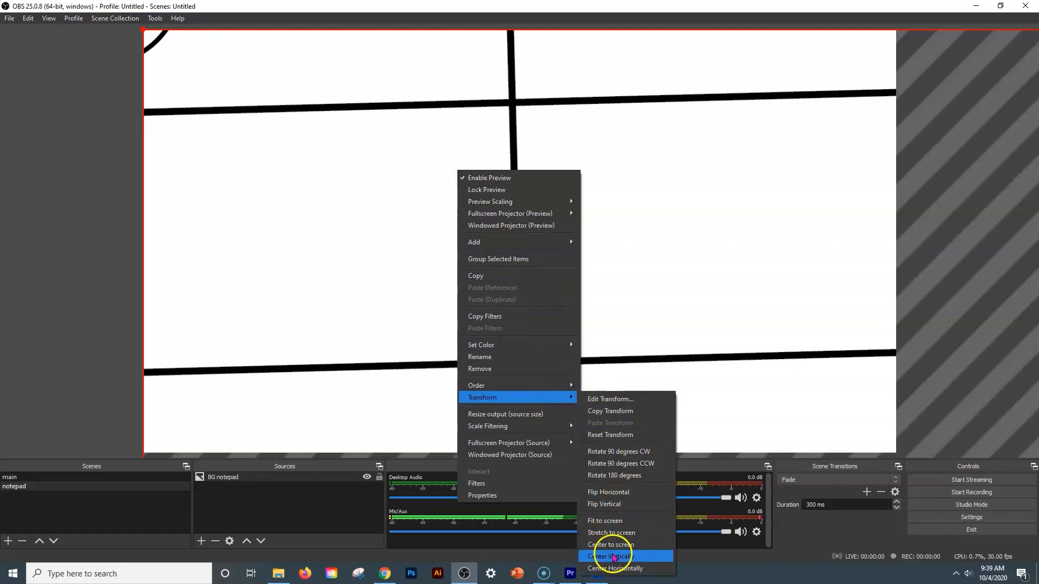
click(625, 520)
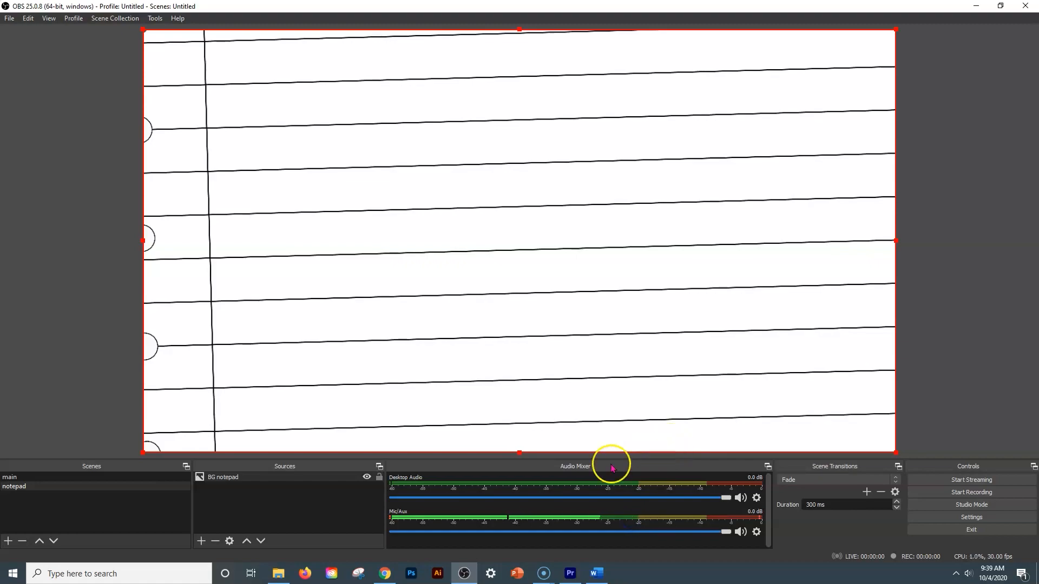
click(380, 478)
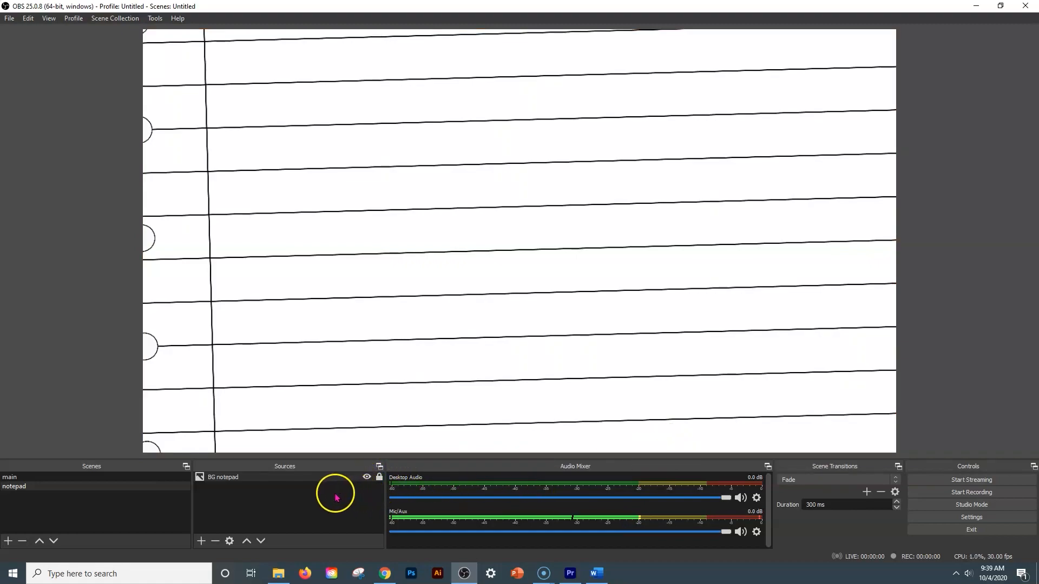
- Add the existing "camera" Video Capture Device source to the notepad scene
click(279, 515)
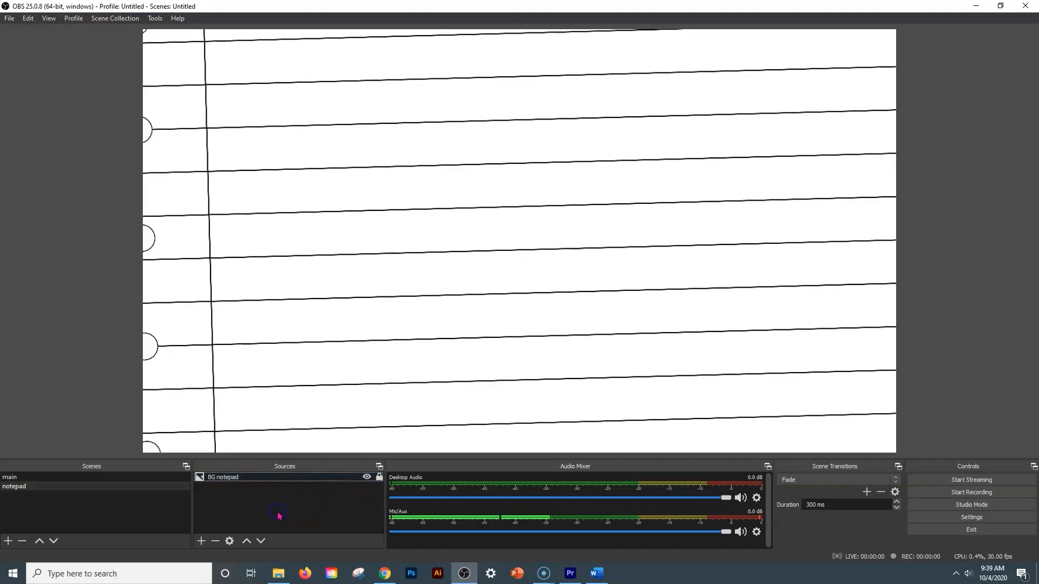
click(202, 541)
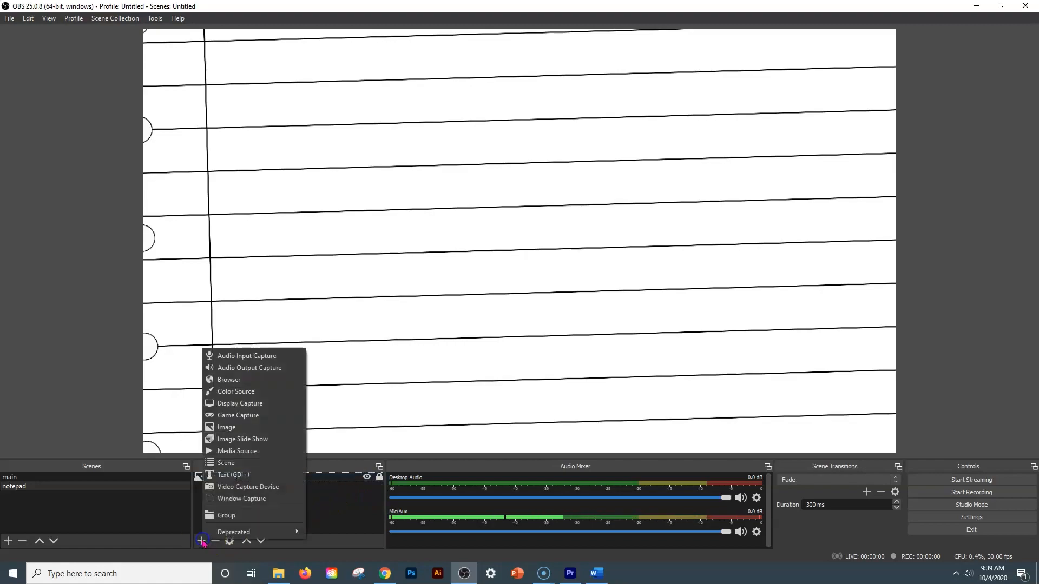
click(249, 487)
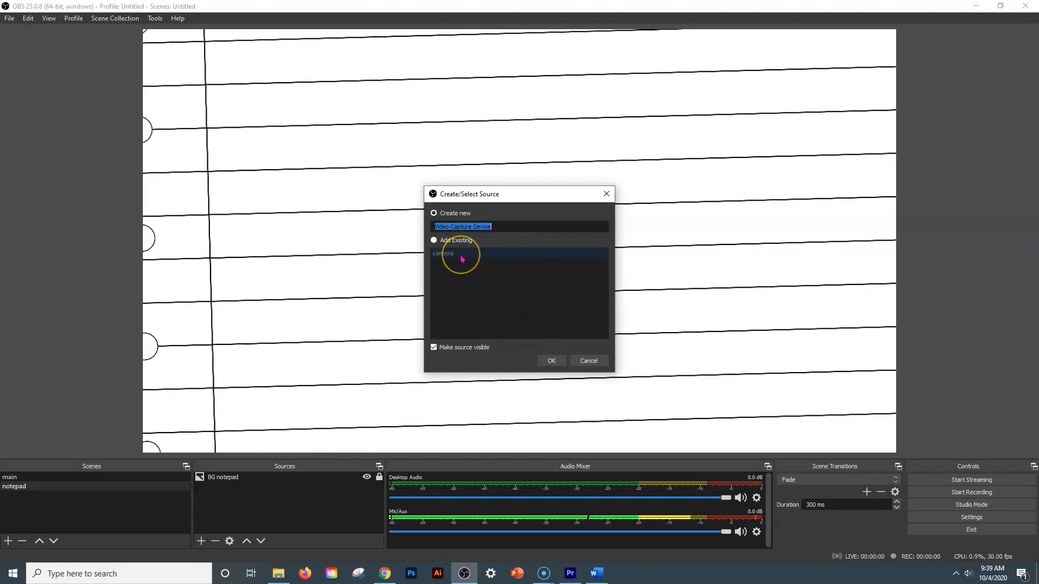
click(434, 241)
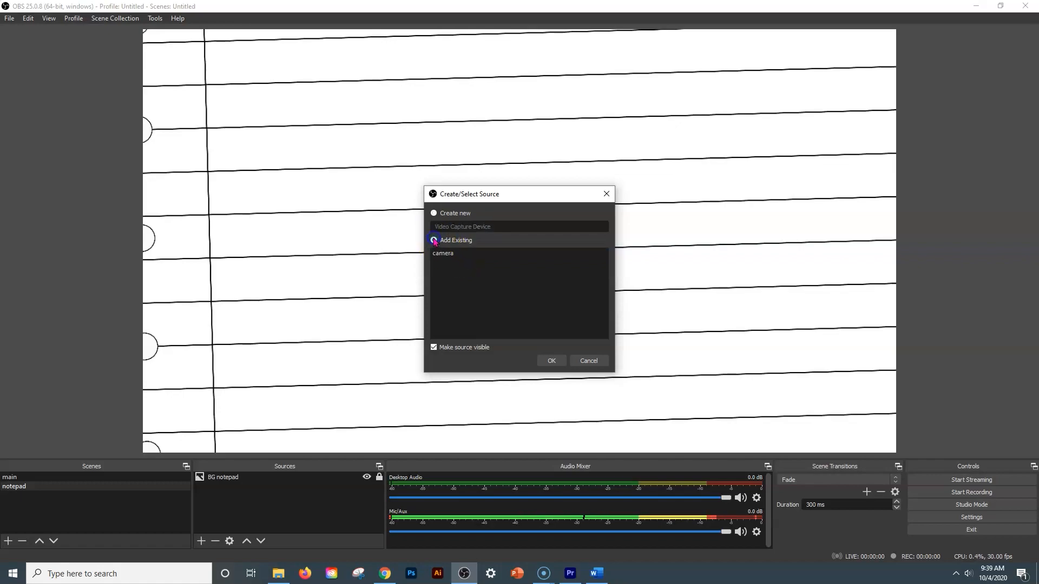
click(445, 255)
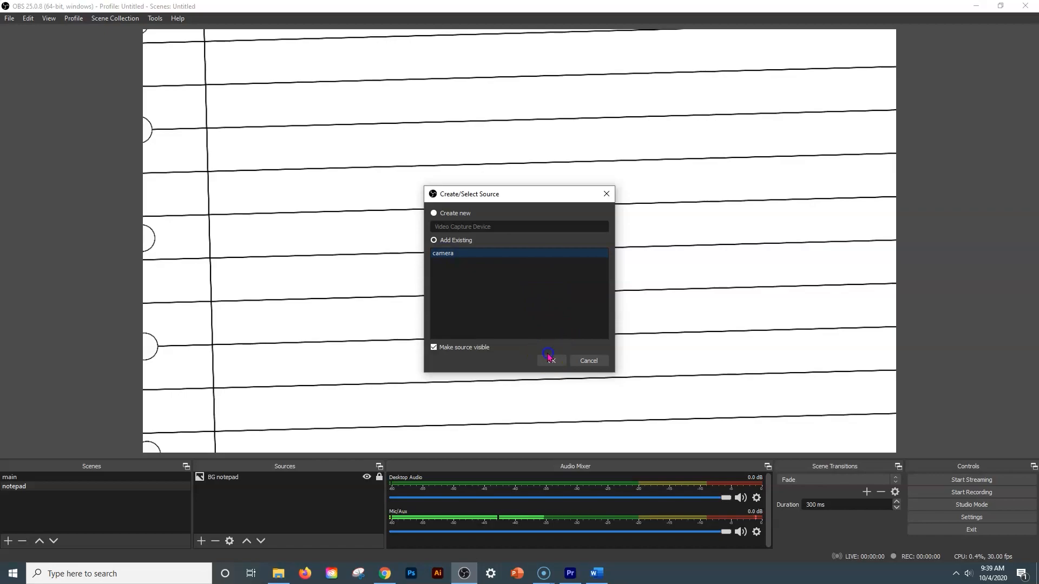
click(550, 361)
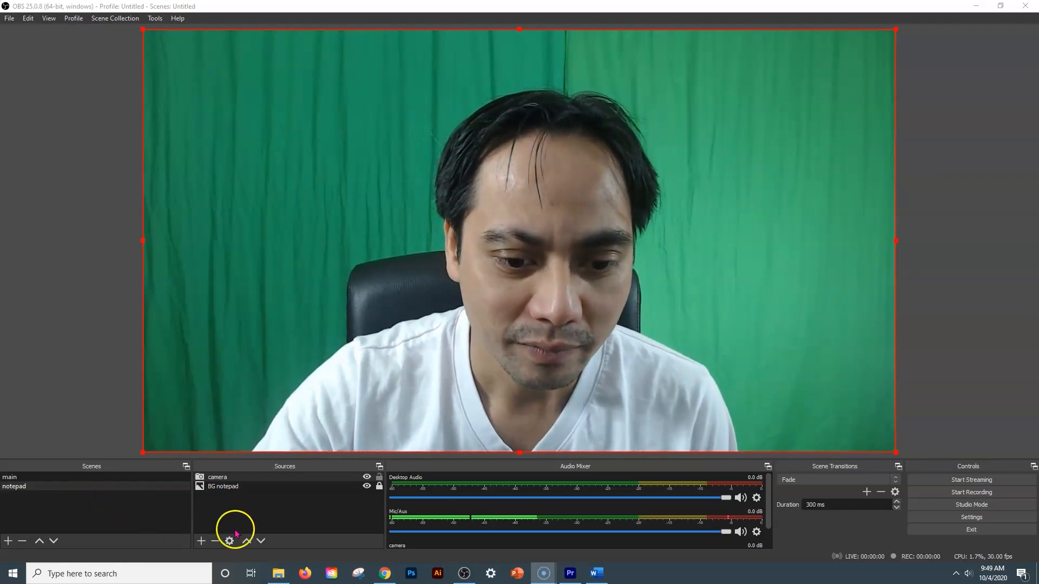
- Add a Chroma Key effect filter with its default name to the camera source in the notepad scene
right_click(219, 478)
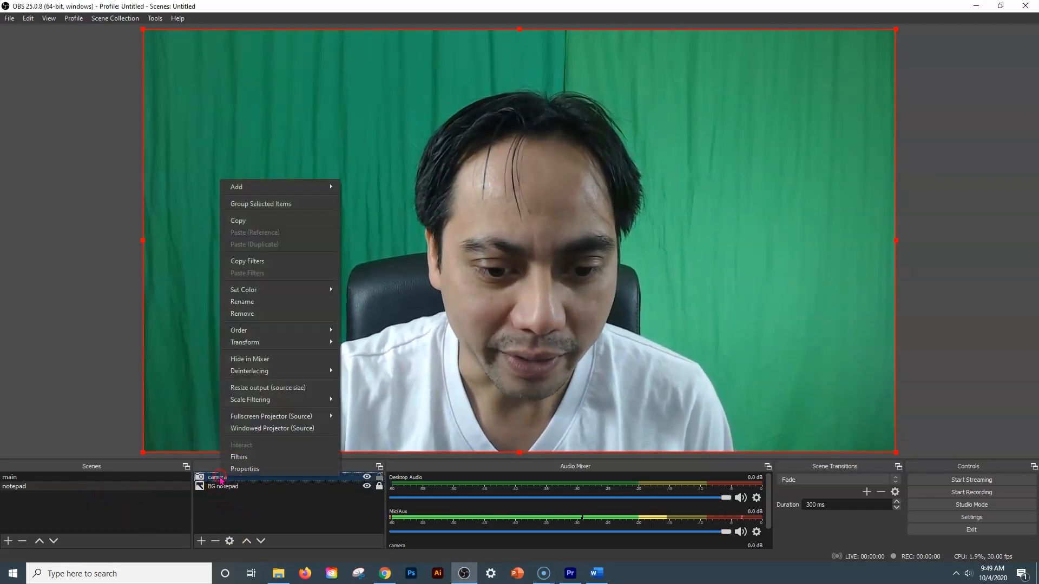
click(251, 457)
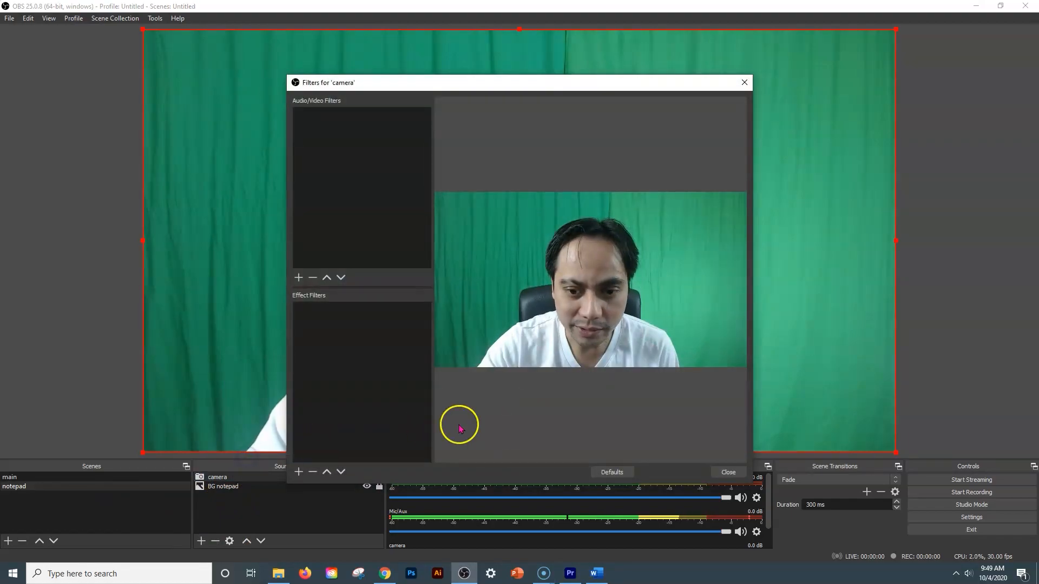
click(299, 473)
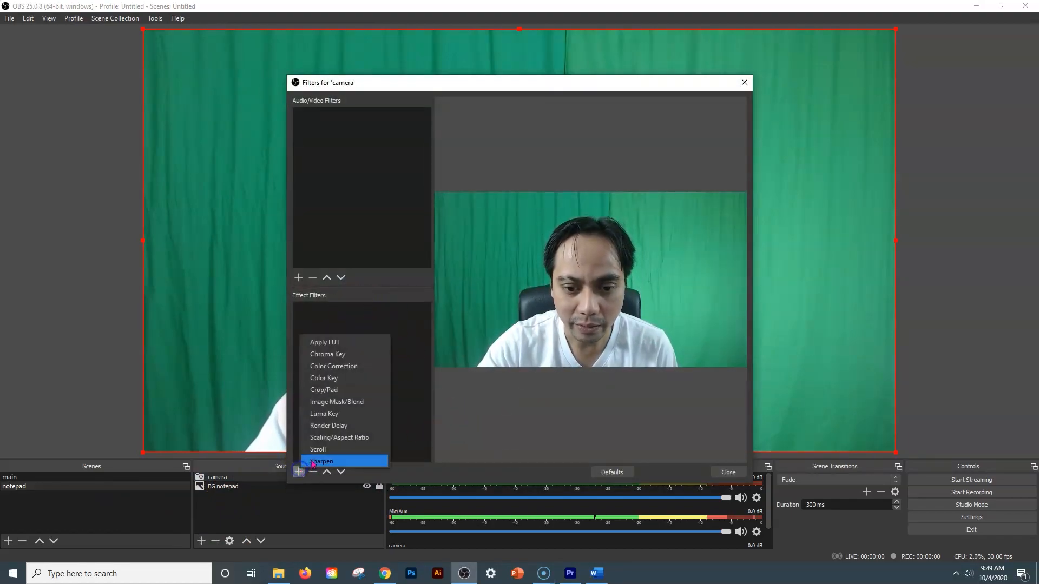
click(362, 355)
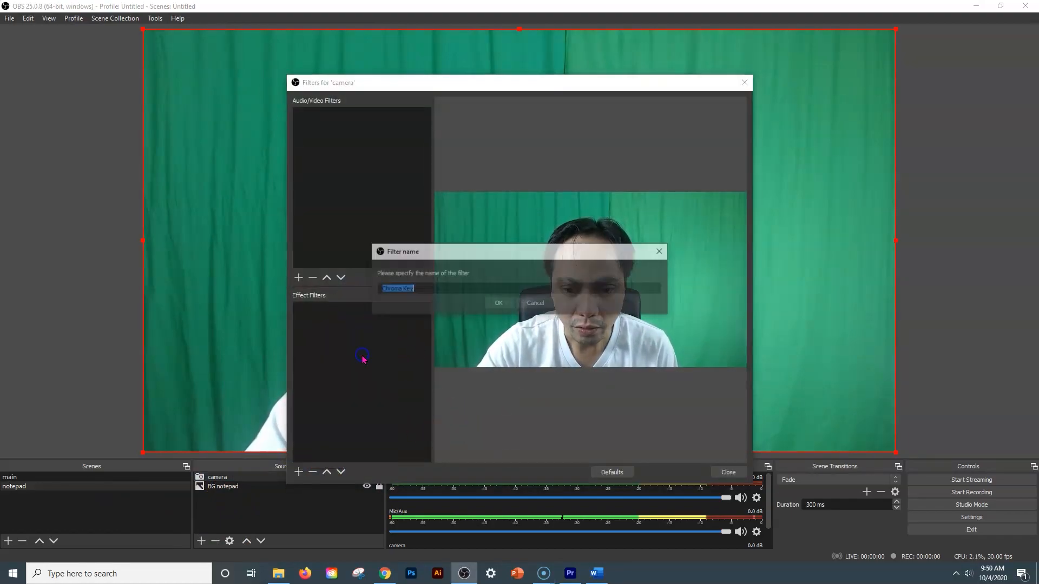
click(512, 306)
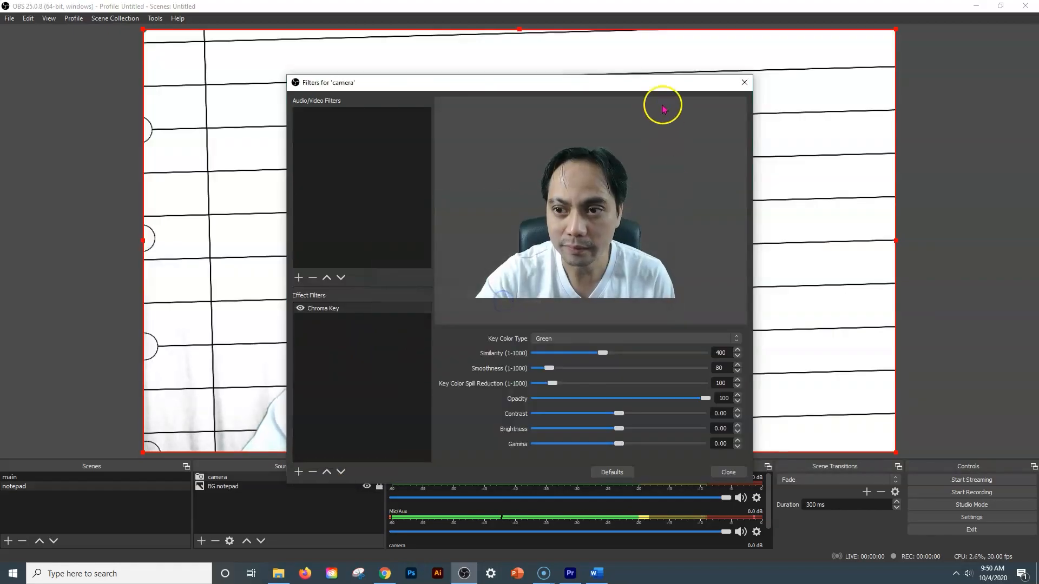
- Set the Chroma Key's Similarity to 434, Smoothness to 56 and Key Color Spill Reduction to 1000, and close the filters
drag(637, 87, 888, 74)
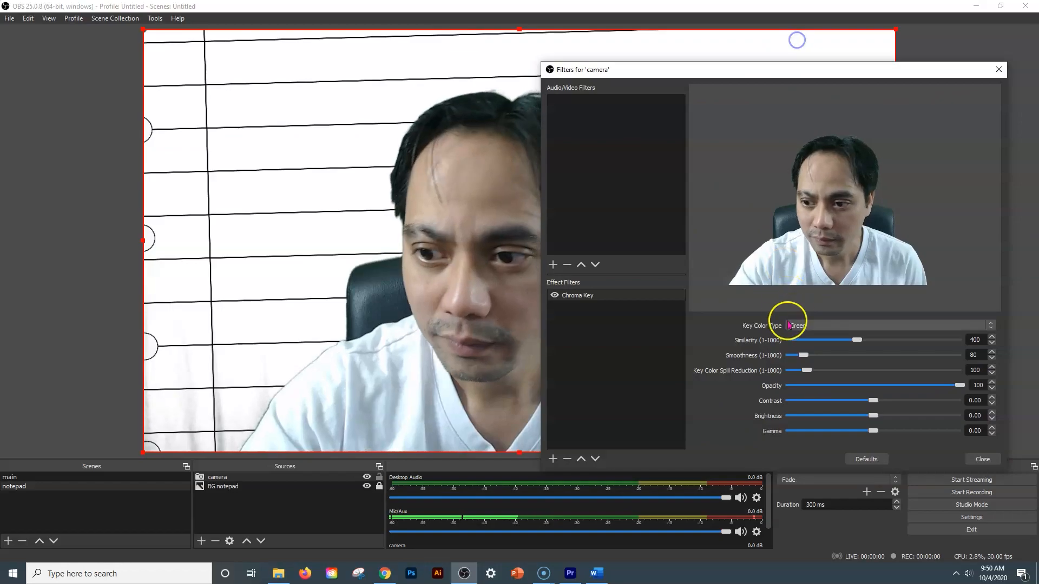
drag(860, 341, 799, 357)
drag(859, 340, 861, 342)
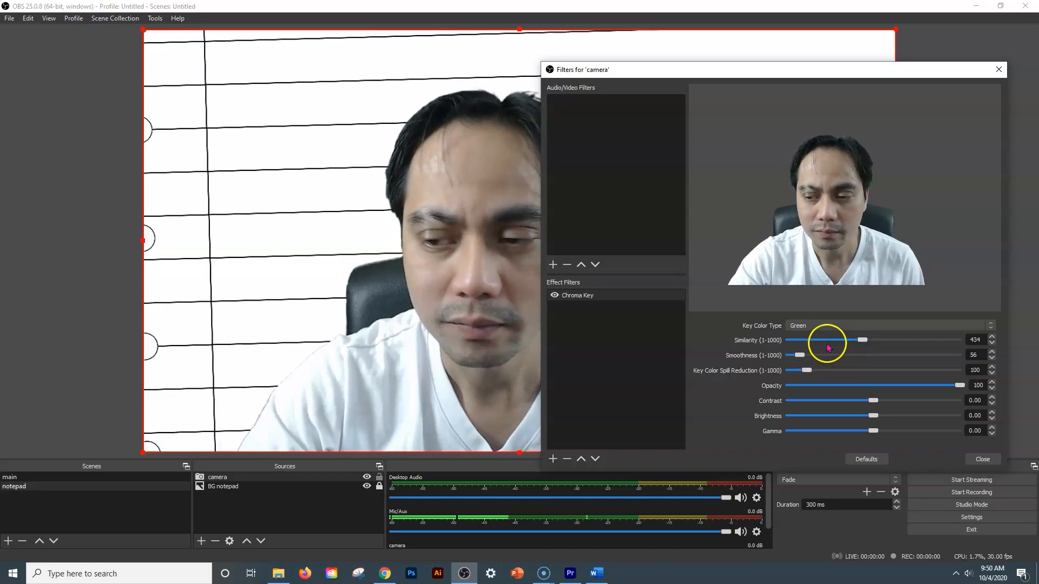
drag(887, 79, 892, 54)
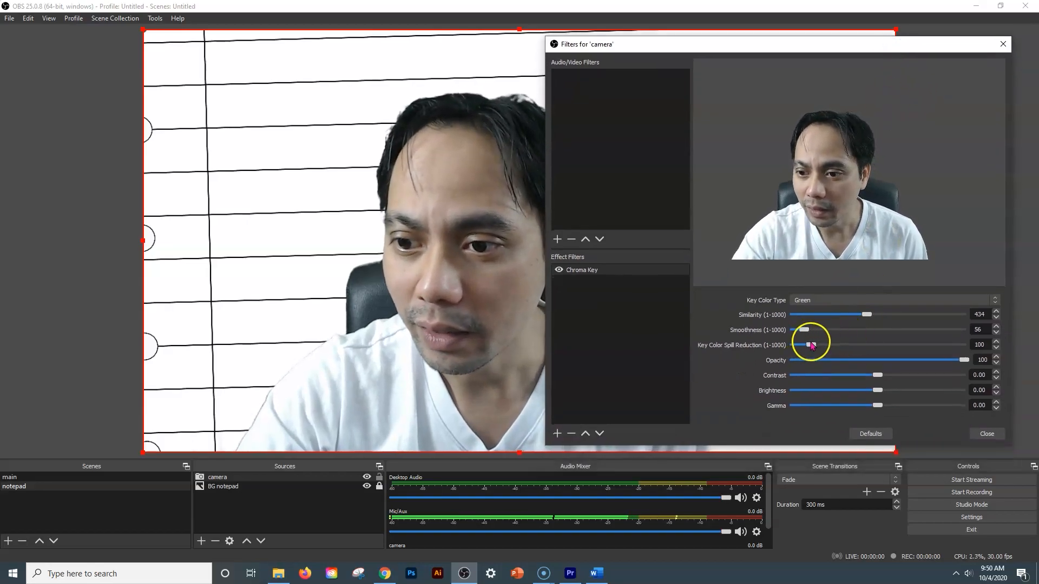
drag(810, 345, 961, 353)
click(980, 433)
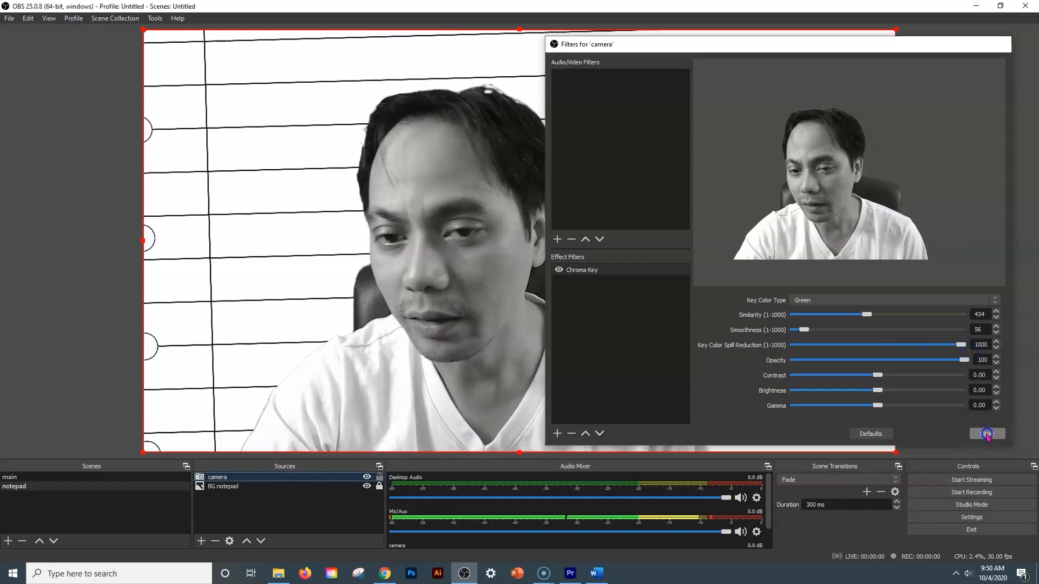
click(836, 394)
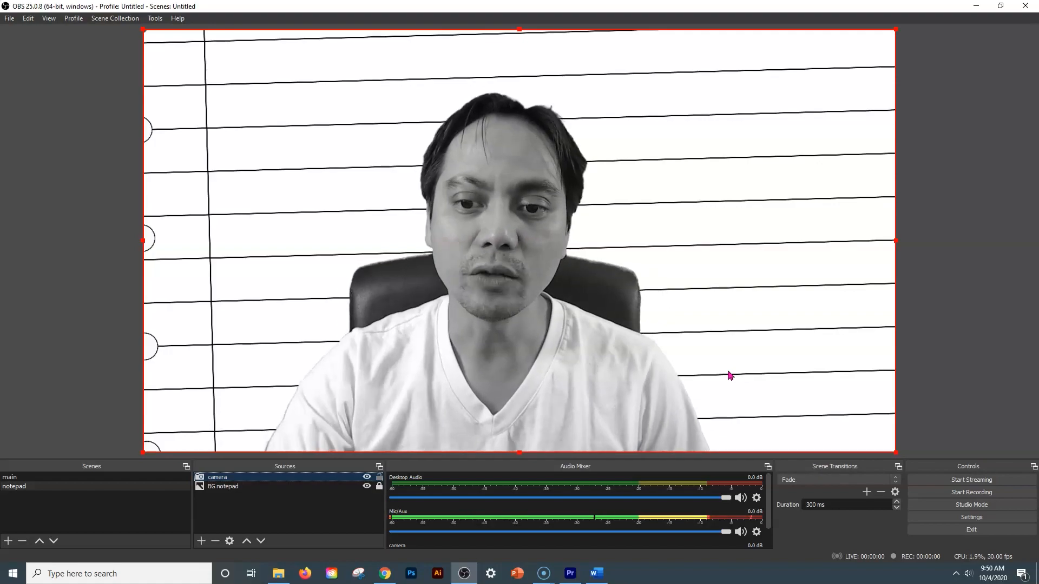
- Remove the Chroma Key filter from the camera source in the main scene and close the filters
click(70, 478)
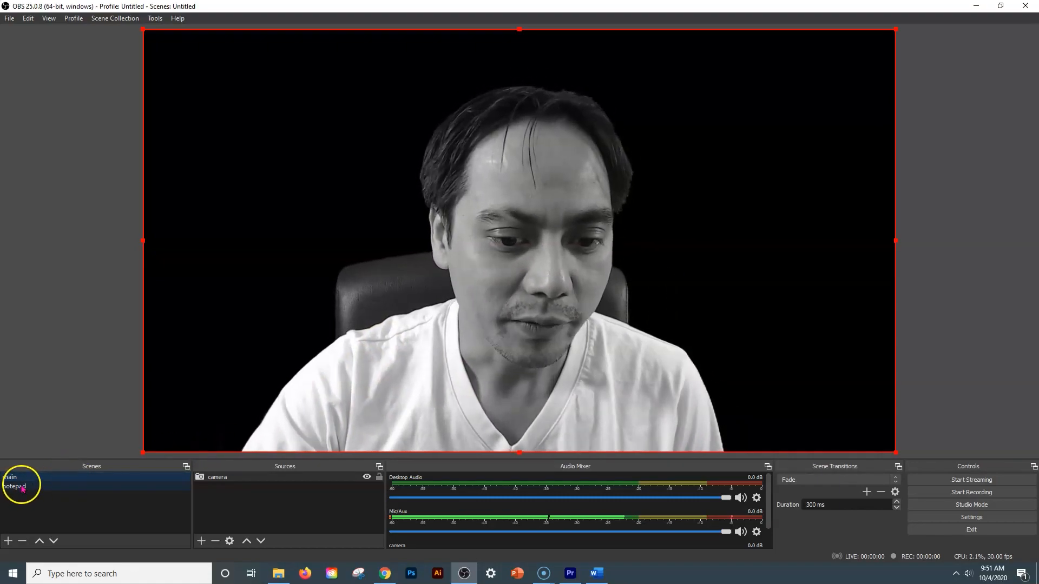
right_click(222, 477)
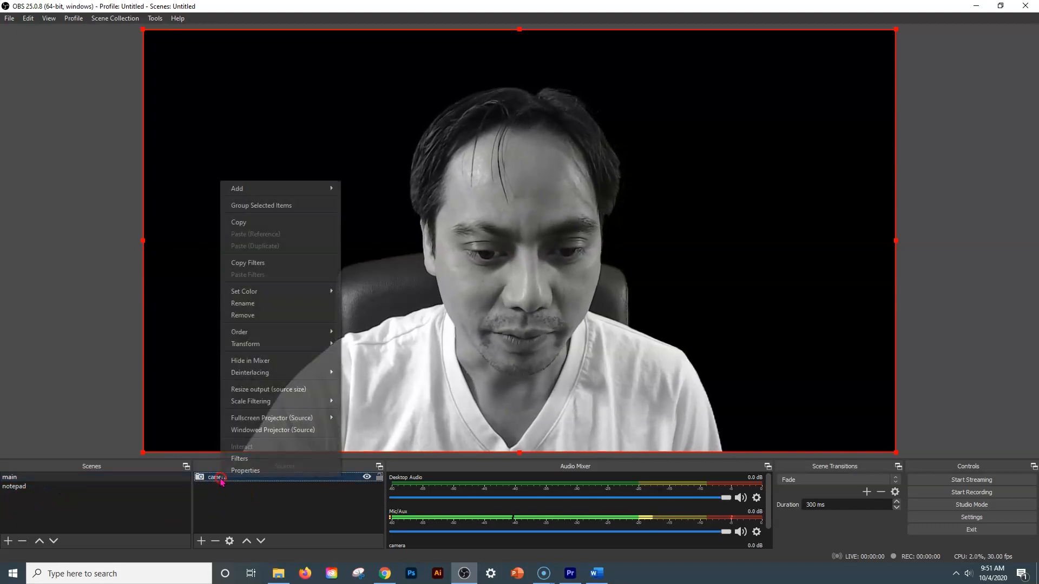
click(230, 457)
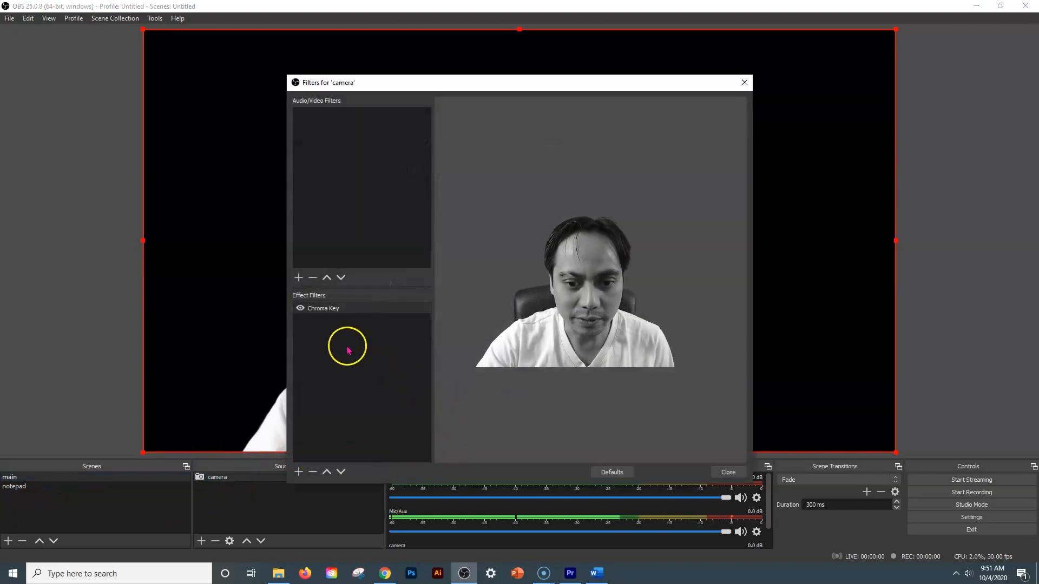
click(335, 309)
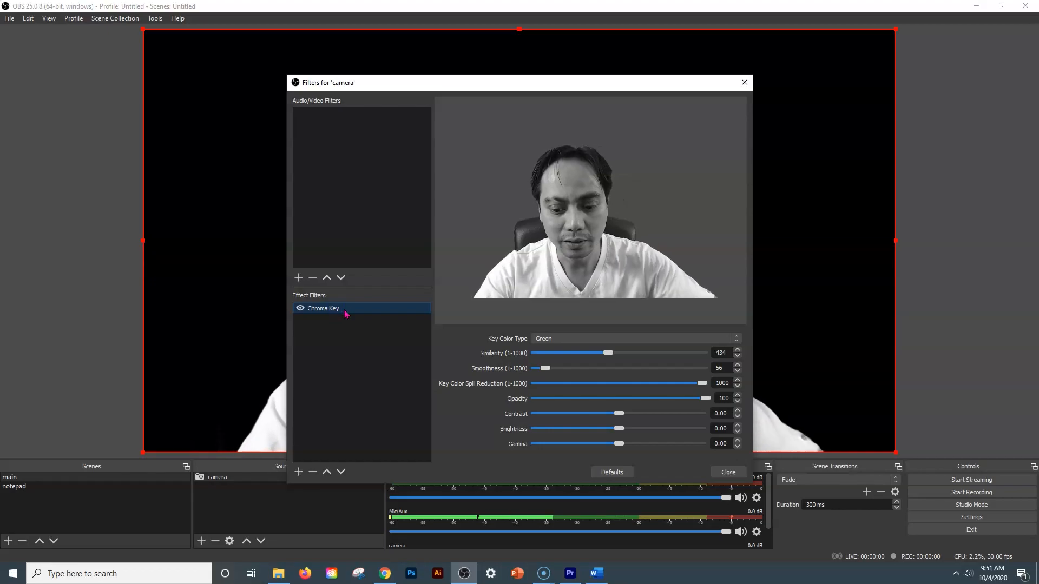
key(Delete)
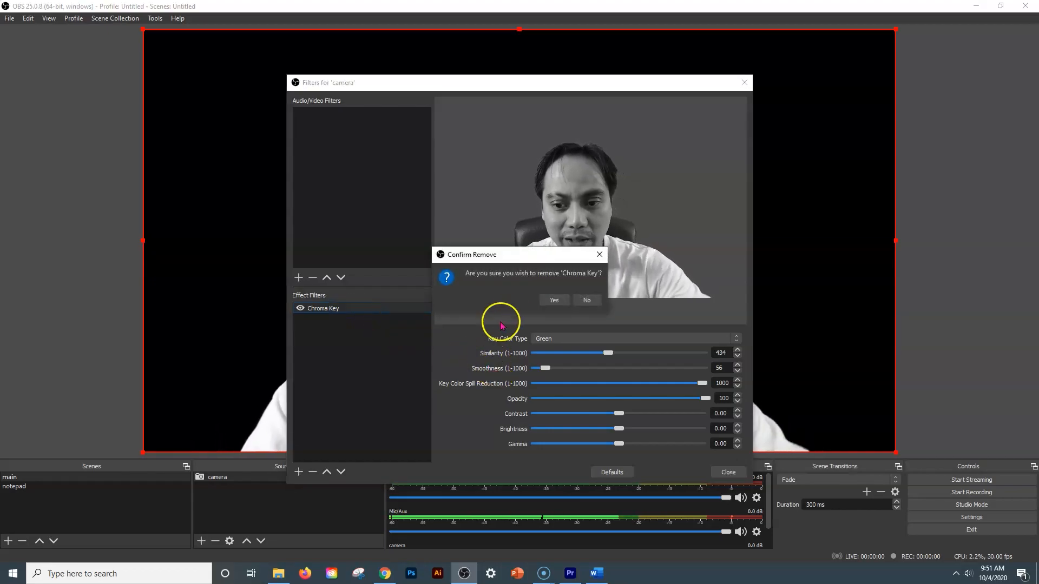
click(551, 298)
click(728, 472)
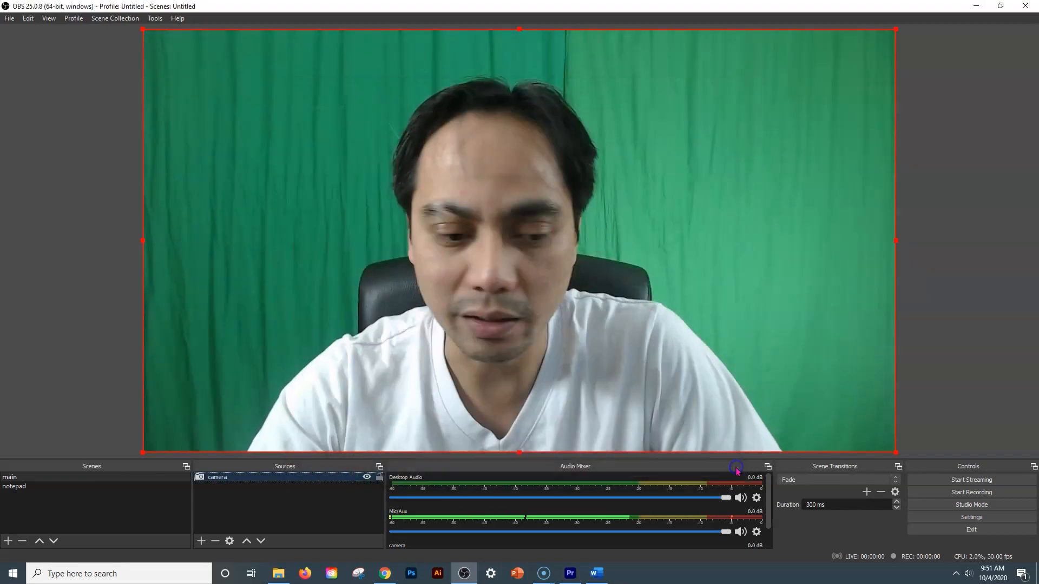
- Create a group named "Group BW Chroma" in the notepad scene and move the camera source into it
click(16, 487)
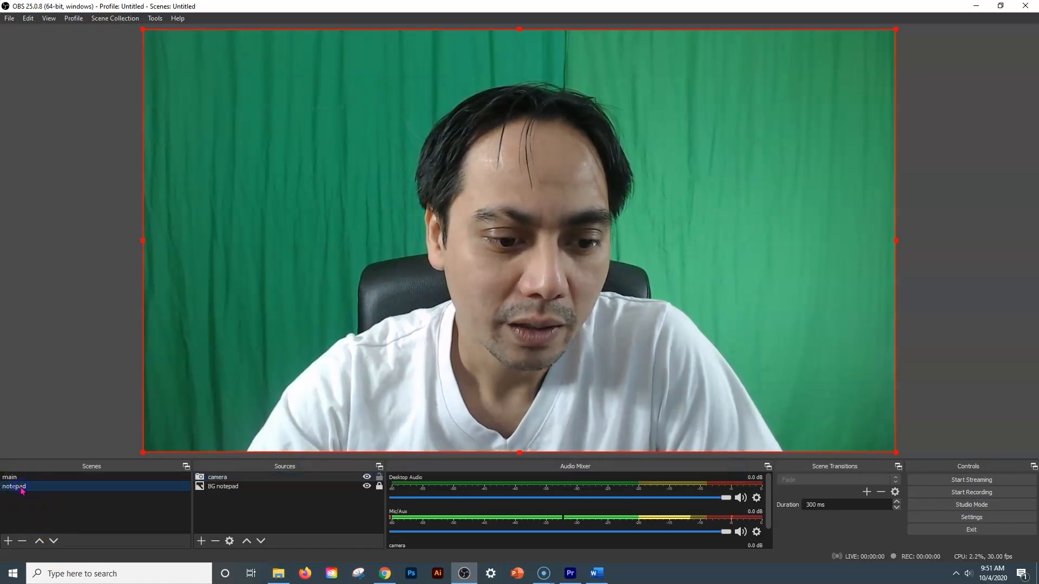
click(242, 518)
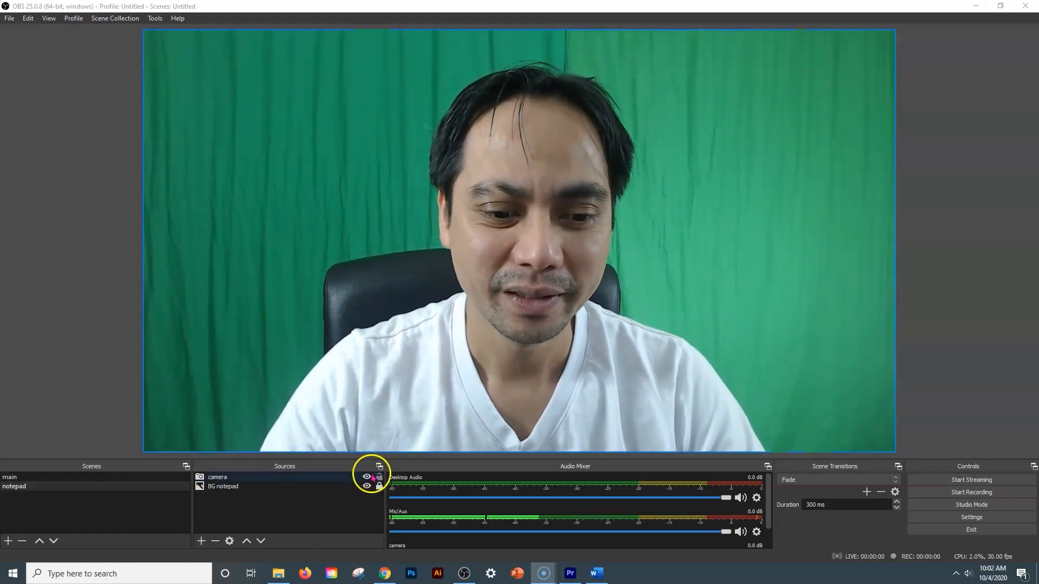
click(204, 535)
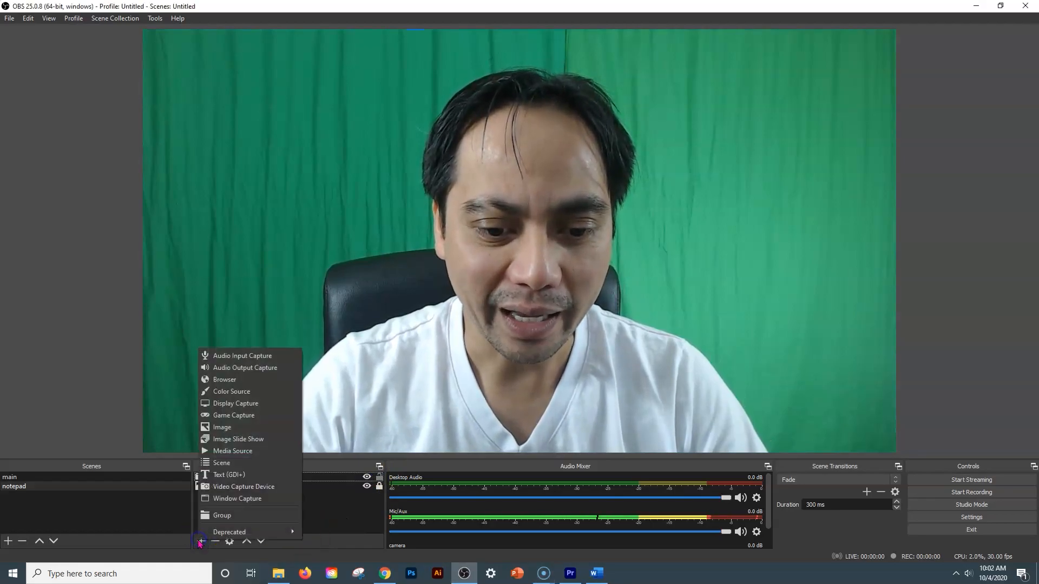
click(240, 515)
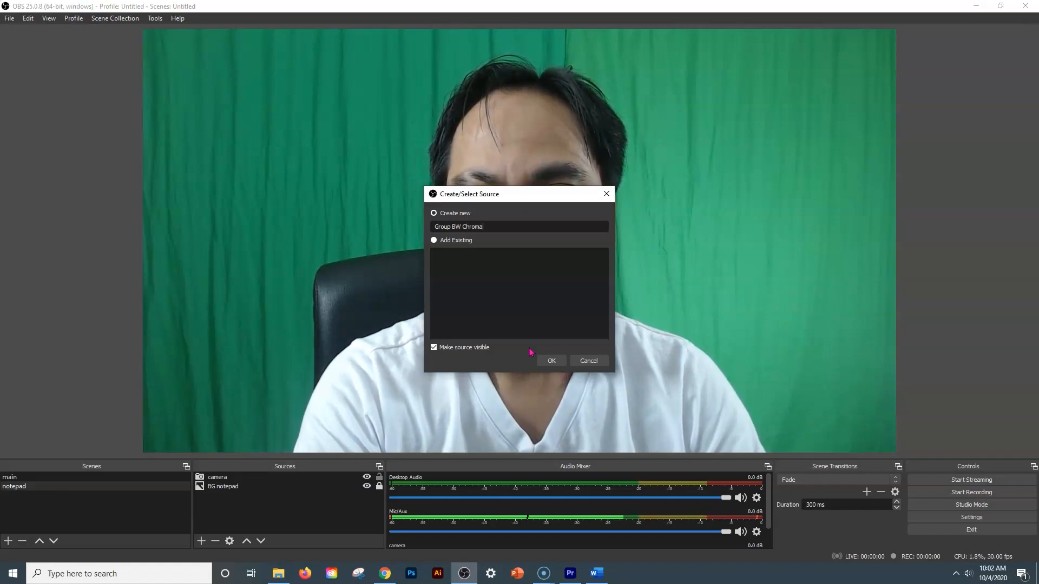
click(553, 361)
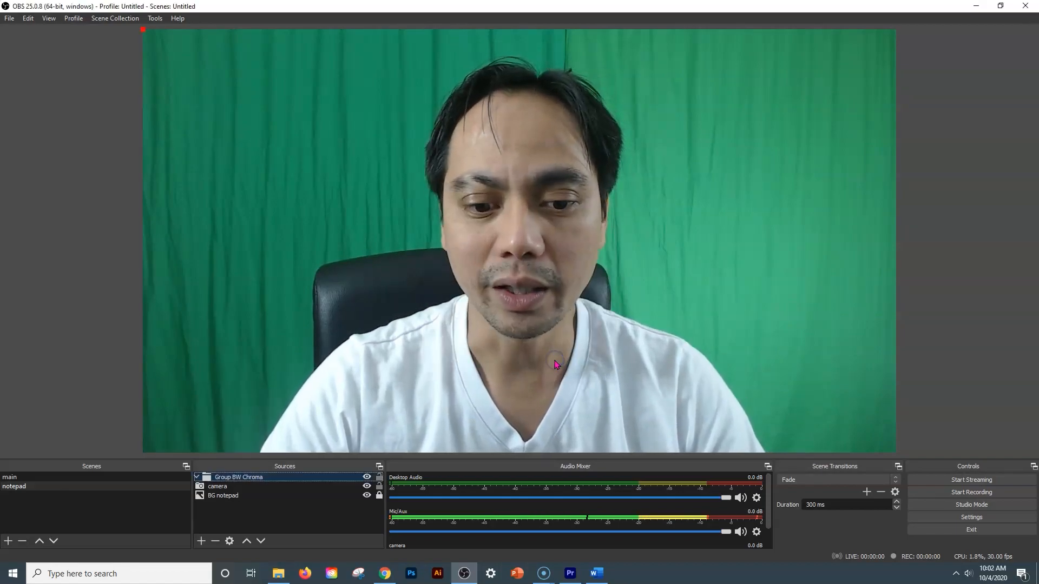
click(219, 487)
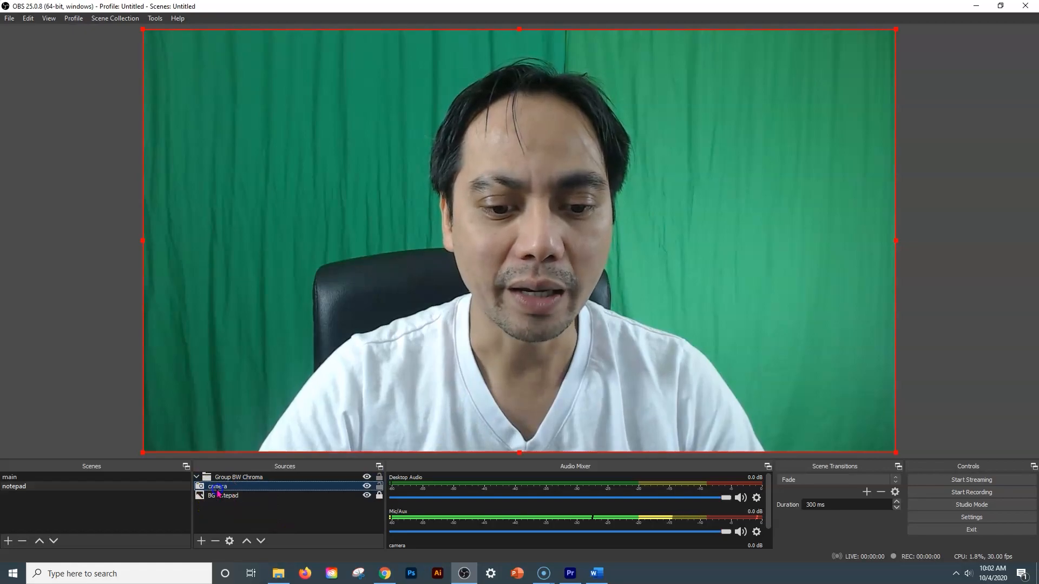
drag(226, 487, 227, 478)
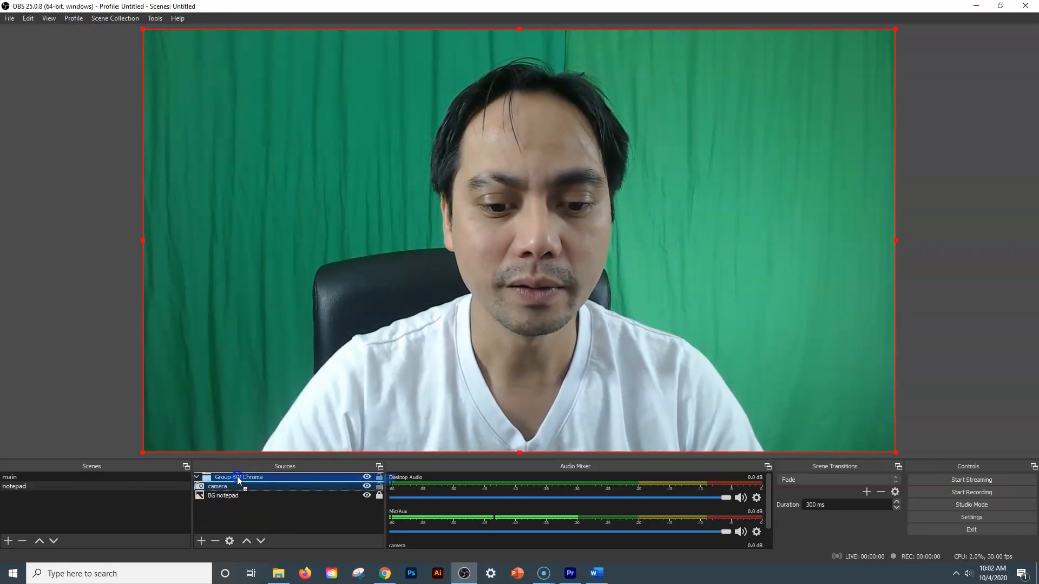
- Add a Chroma Key effect filter with its default name to the Group BW Chroma group
right_click(239, 481)
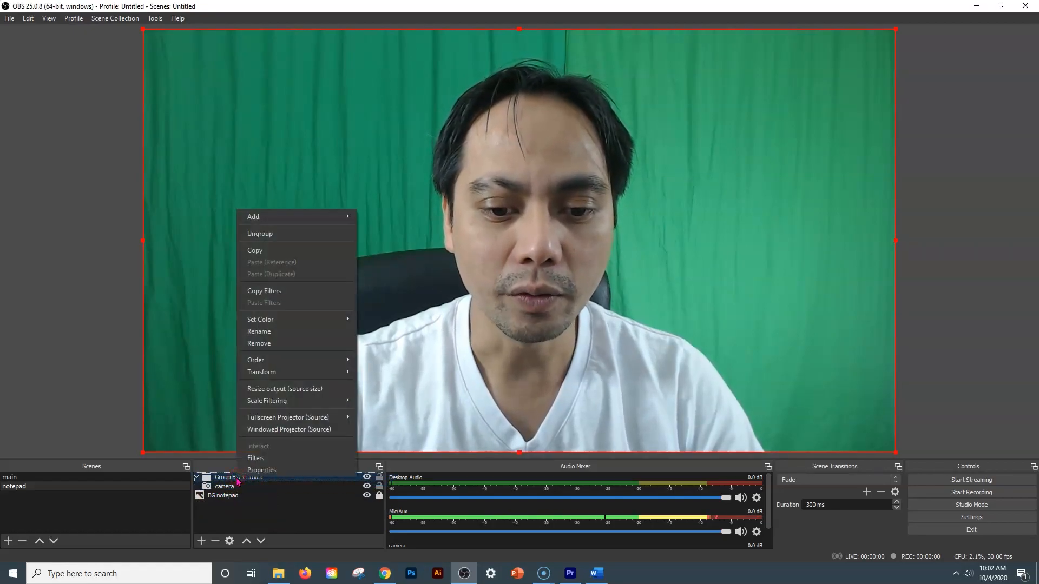
click(261, 458)
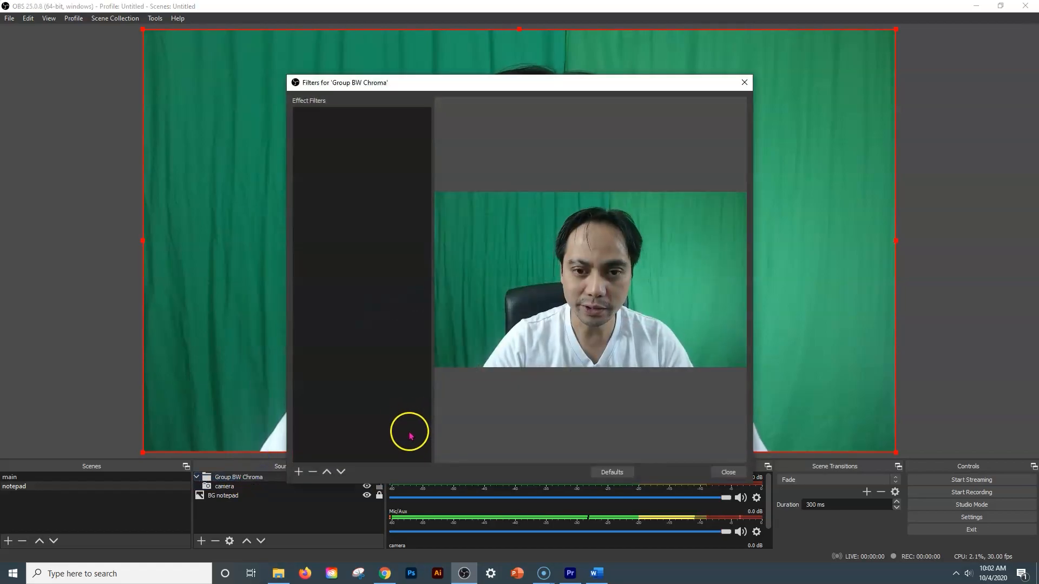
click(299, 471)
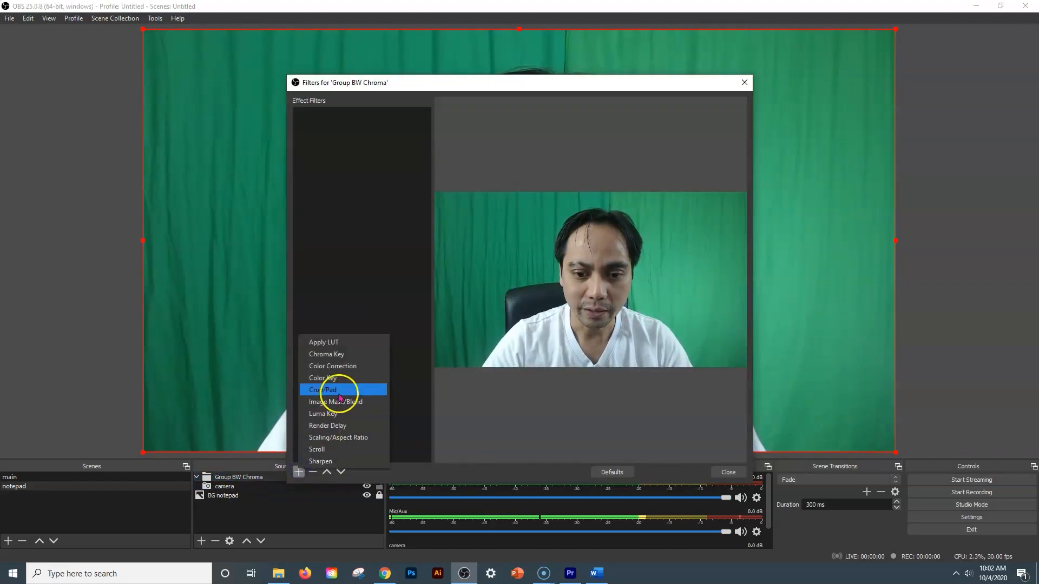
click(354, 359)
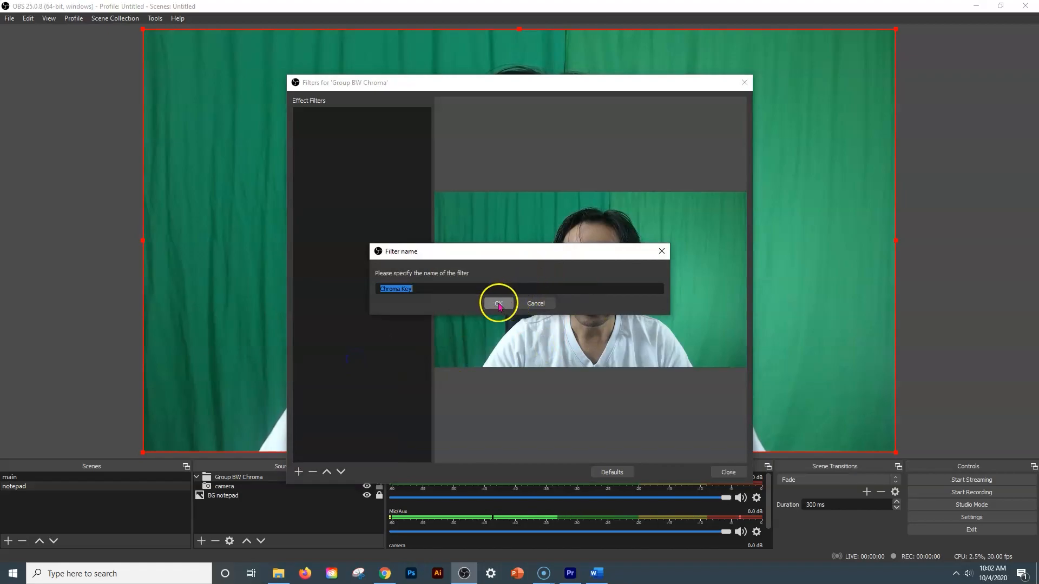
click(498, 304)
- Set the group's Chroma Key to Similarity 444, Smoothness 17 and Key Color Spill Reduction 1000, then compare the main and notepad scenes
drag(556, 97, 852, 80)
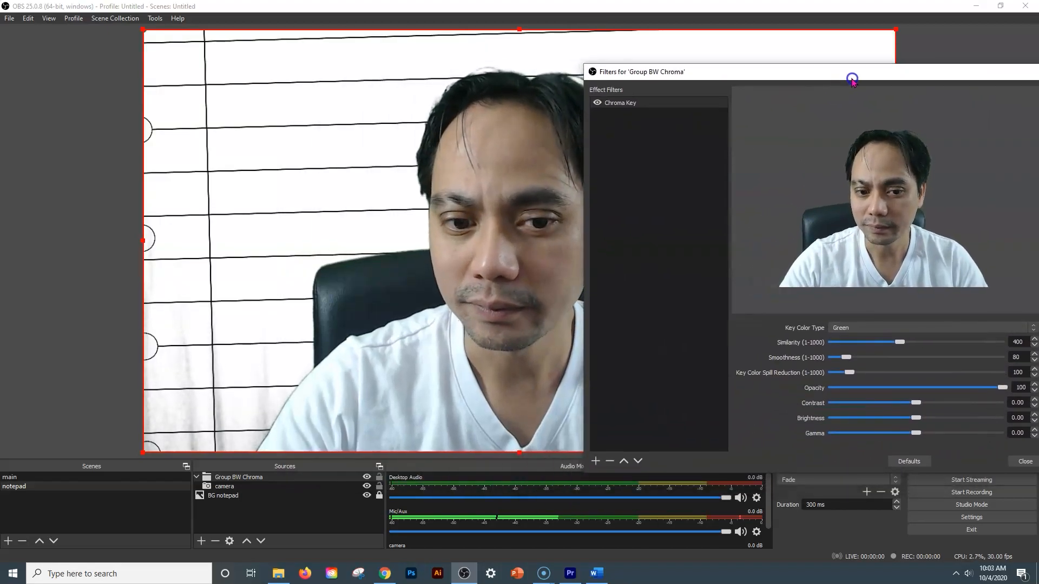
drag(904, 343, 907, 344)
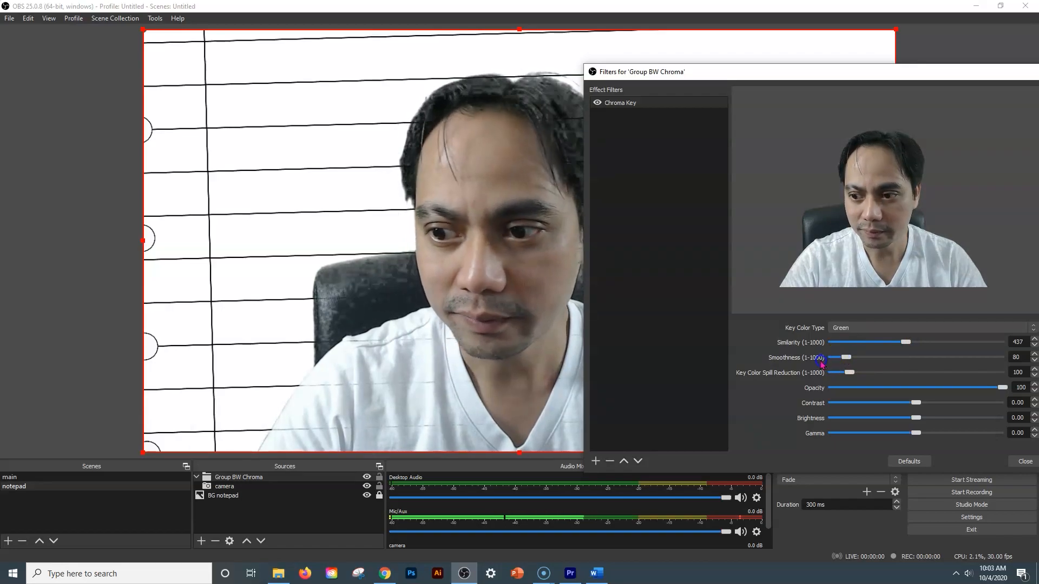
click(838, 358)
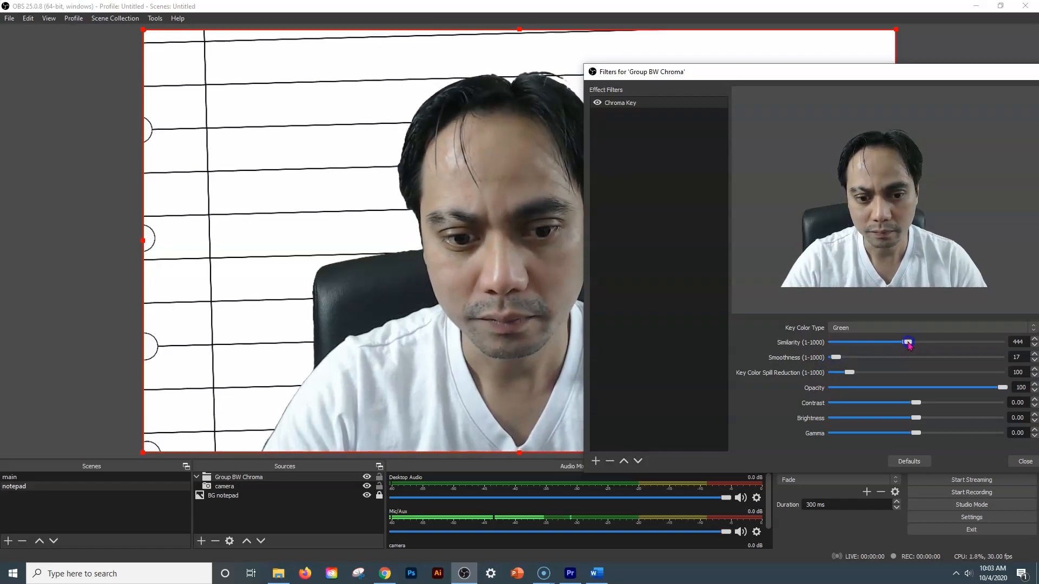
drag(830, 73, 828, 51)
drag(846, 351, 845, 351)
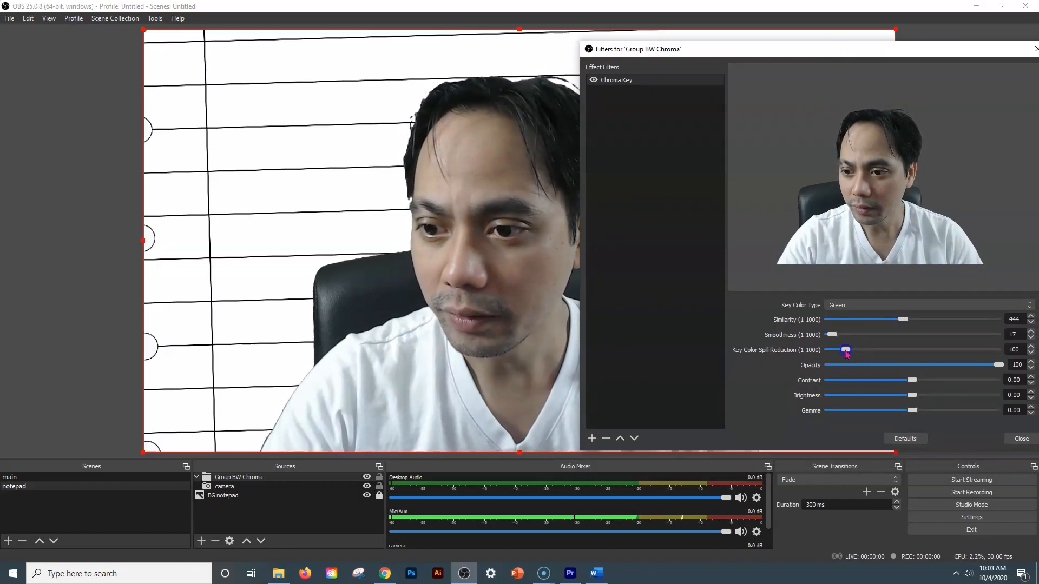
drag(1007, 357, 1006, 357)
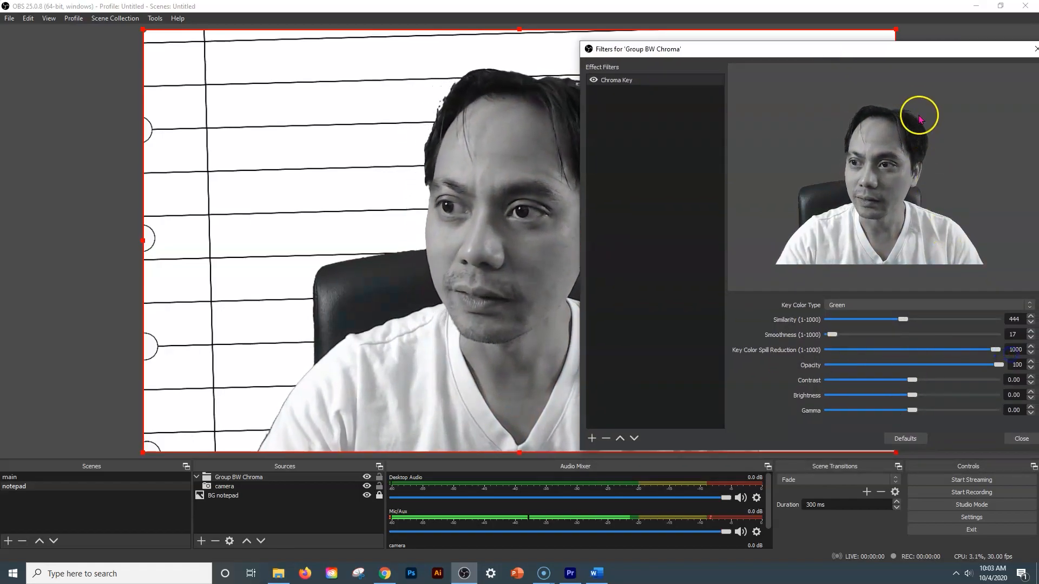
drag(925, 50, 772, 51)
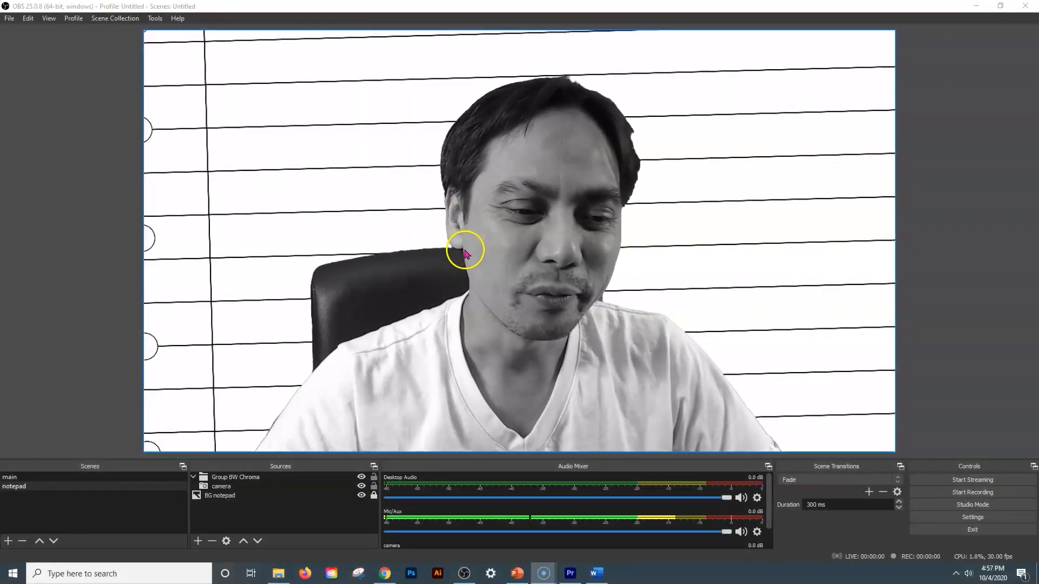
click(19, 477)
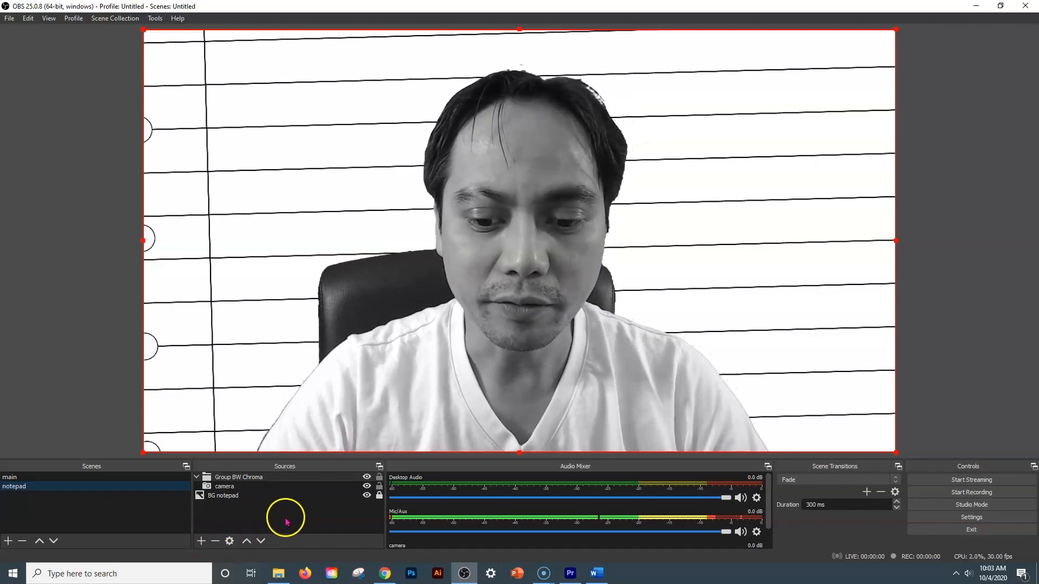
- Switch to PowerPoint and set the show type of "powerpoint sample activity.pptx" to "Browsed by an individual (window)"
click(516, 574)
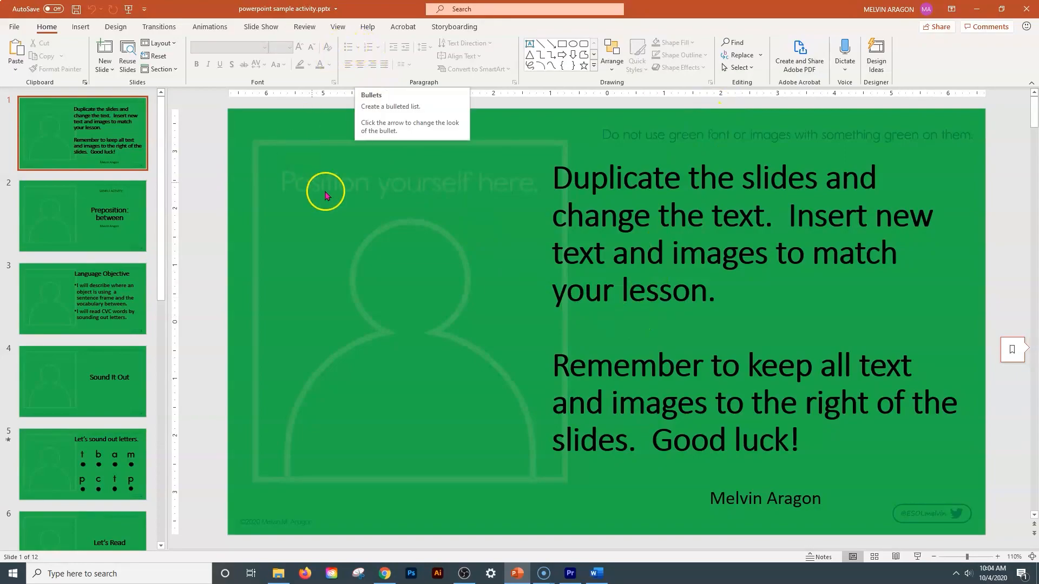
click(270, 29)
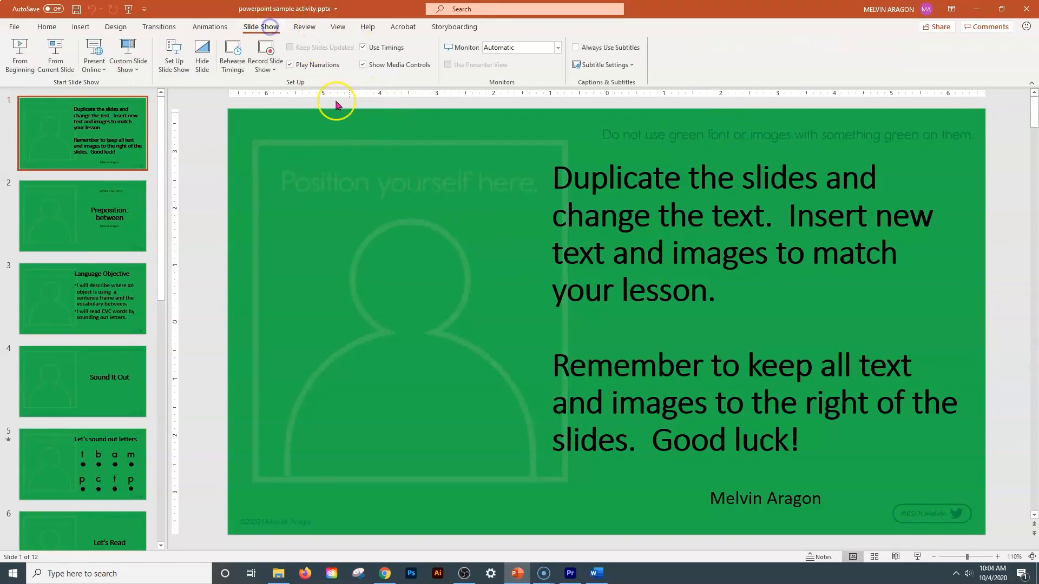
click(180, 61)
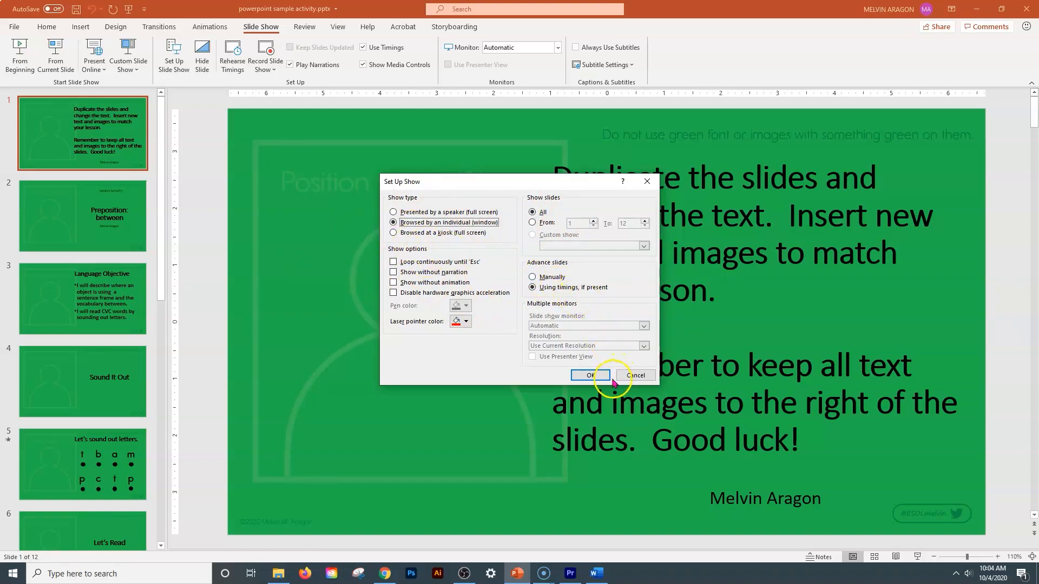
click(591, 374)
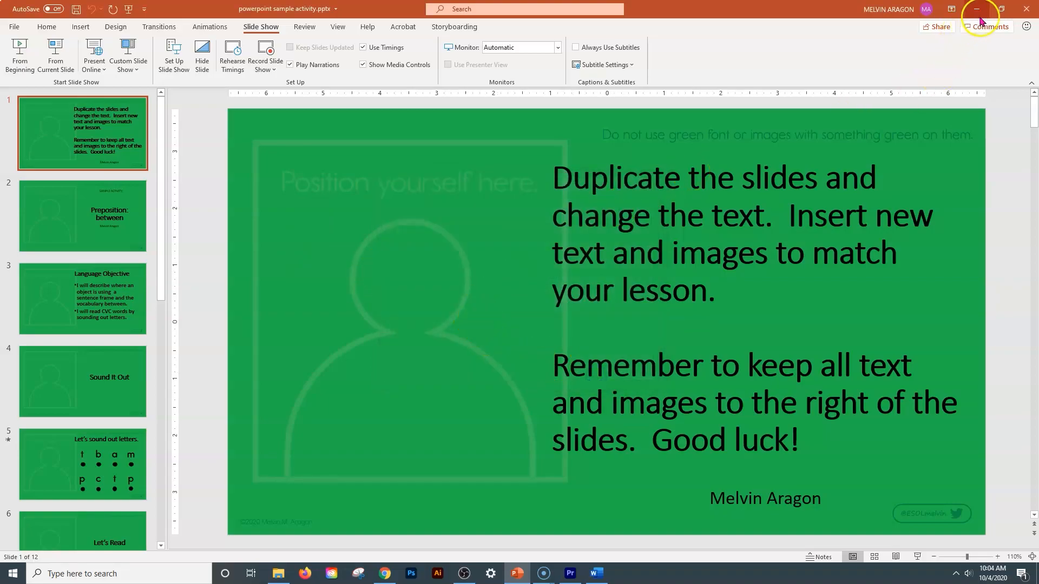
- Restore PowerPoint to a smaller window, start the slide show from the beginning and shrink its window to fit closely around the slide
click(1001, 9)
drag(626, 60, 752, 56)
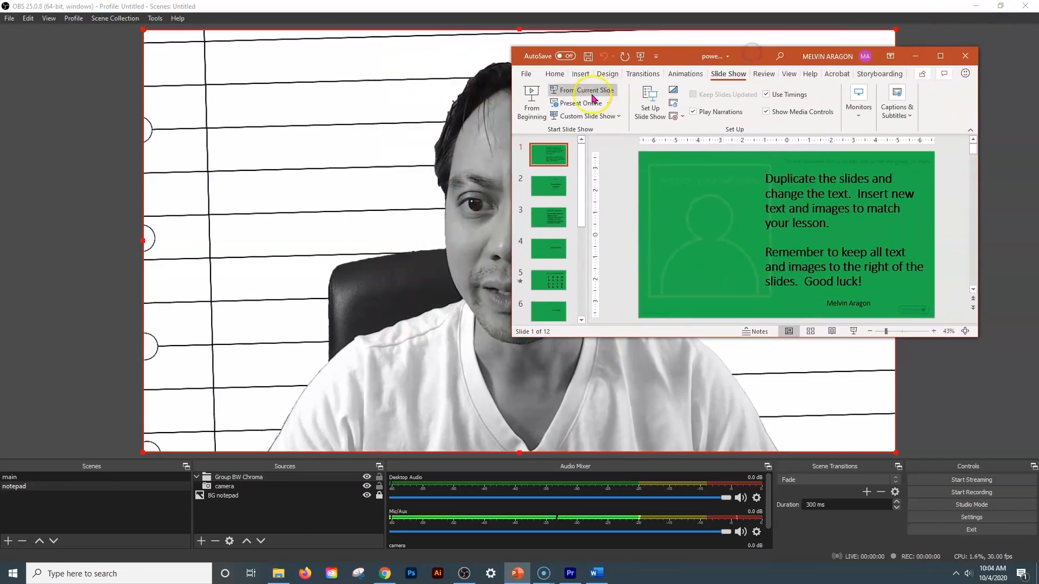
click(532, 97)
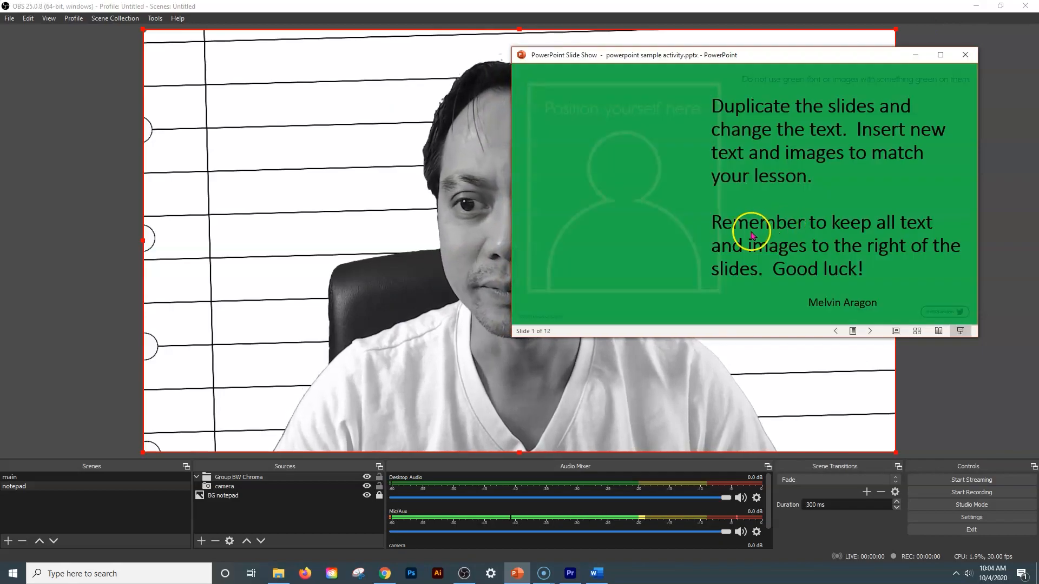
drag(521, 340, 507, 380)
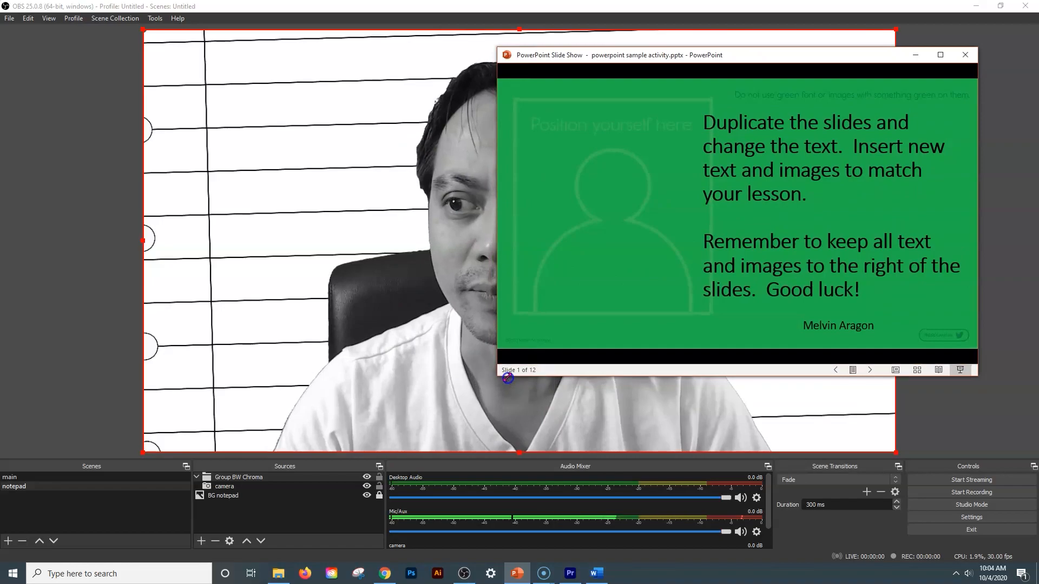
drag(612, 379, 619, 348)
drag(501, 345, 597, 292)
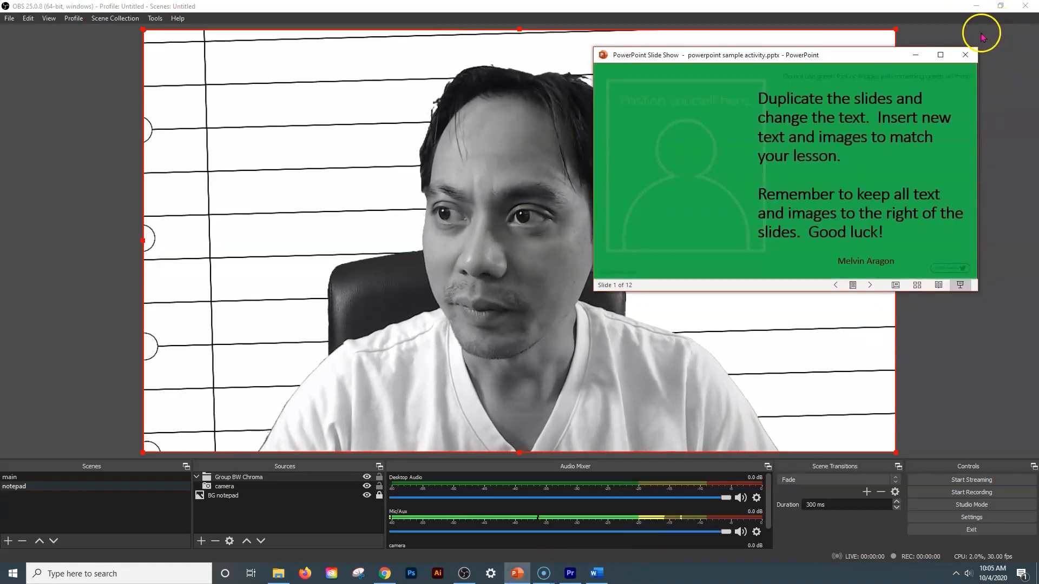
- Restore OBS to a smaller window and arrange it beside the slide show window, enlarging OBS until it reaches the slide show's edge
click(1001, 6)
drag(660, 79, 432, 18)
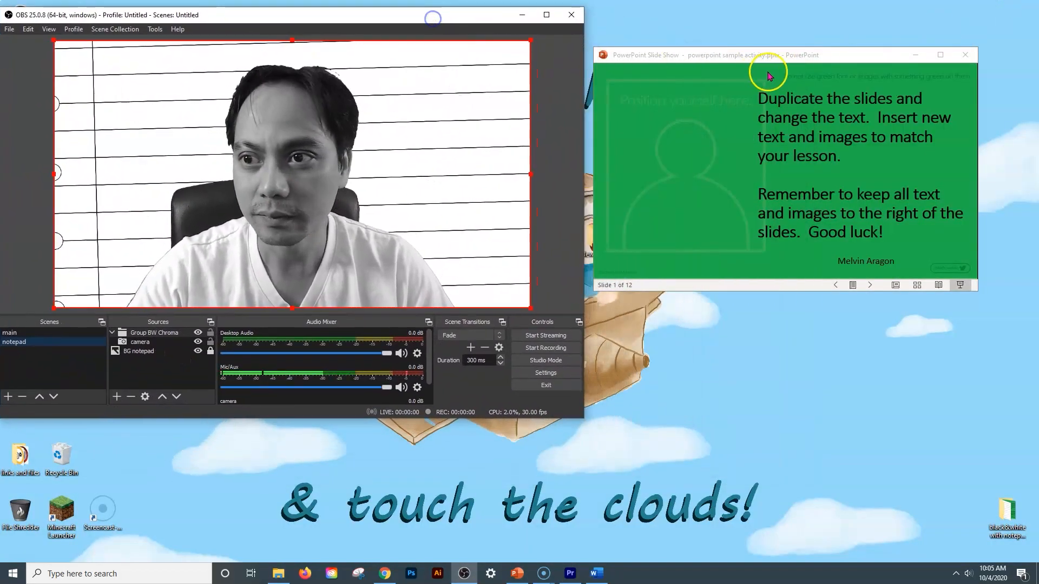
drag(803, 53, 833, 13)
drag(564, 419, 590, 557)
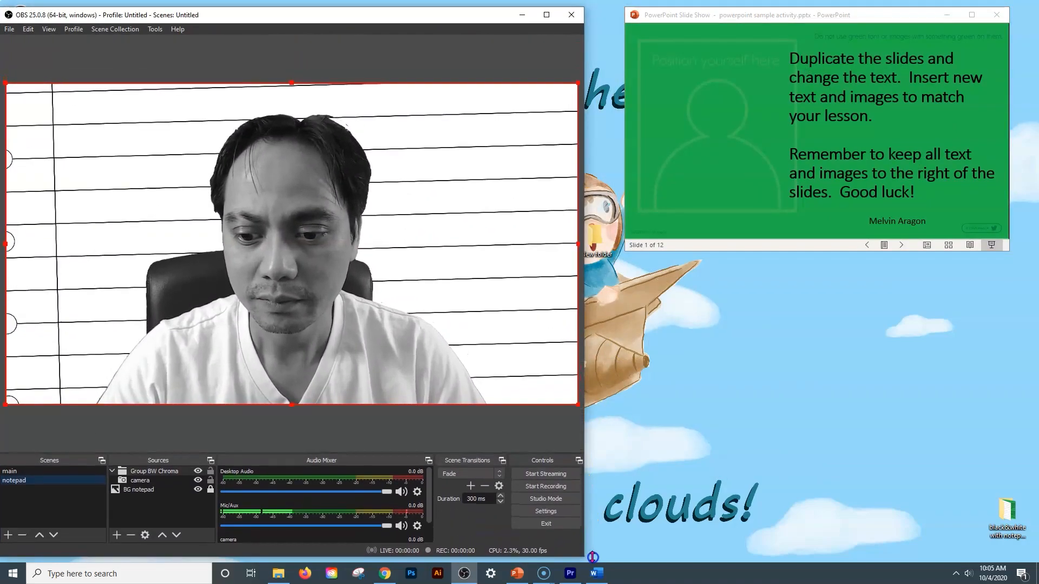
click(794, 20)
drag(584, 95, 629, 130)
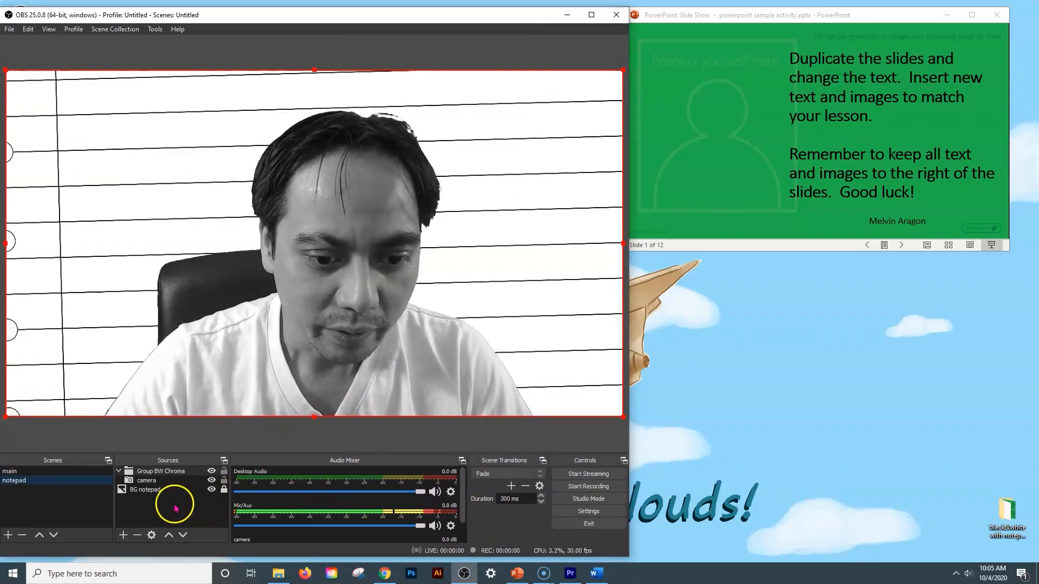
- Add a window capture source named "PPT chroma key" to the notepad scene
click(123, 536)
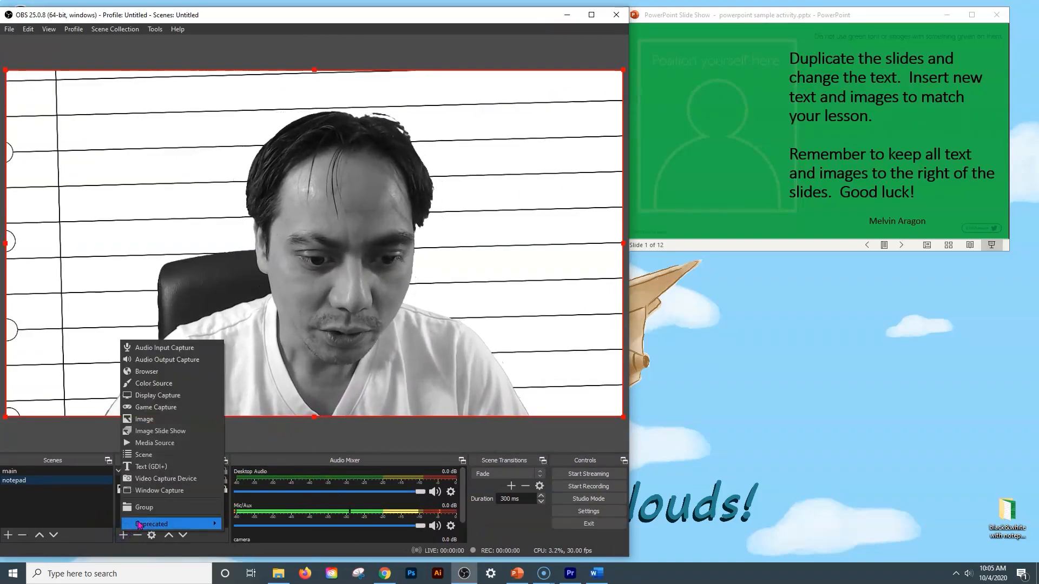
click(179, 491)
drag(317, 201, 698, 288)
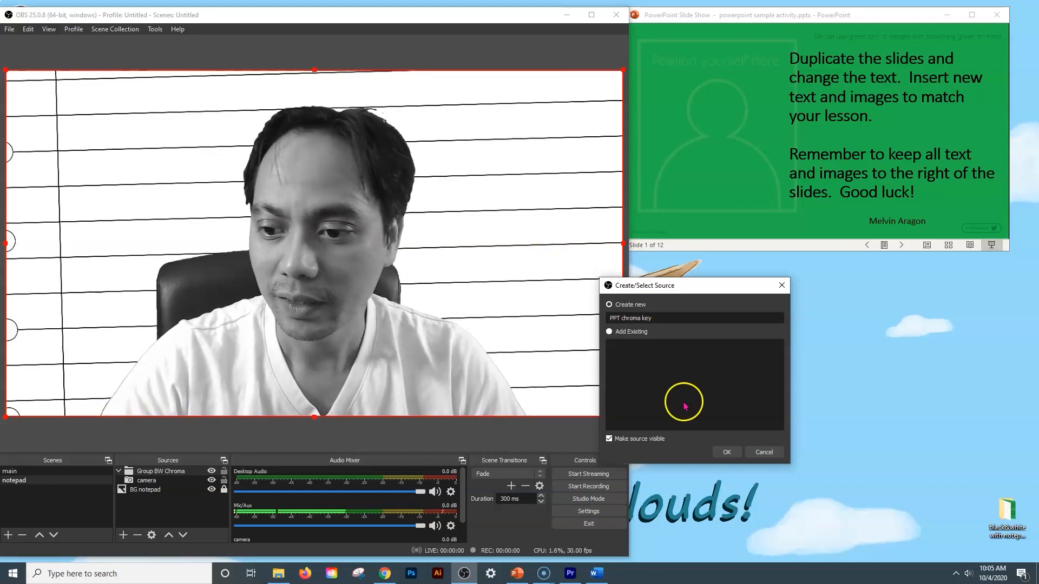
click(727, 452)
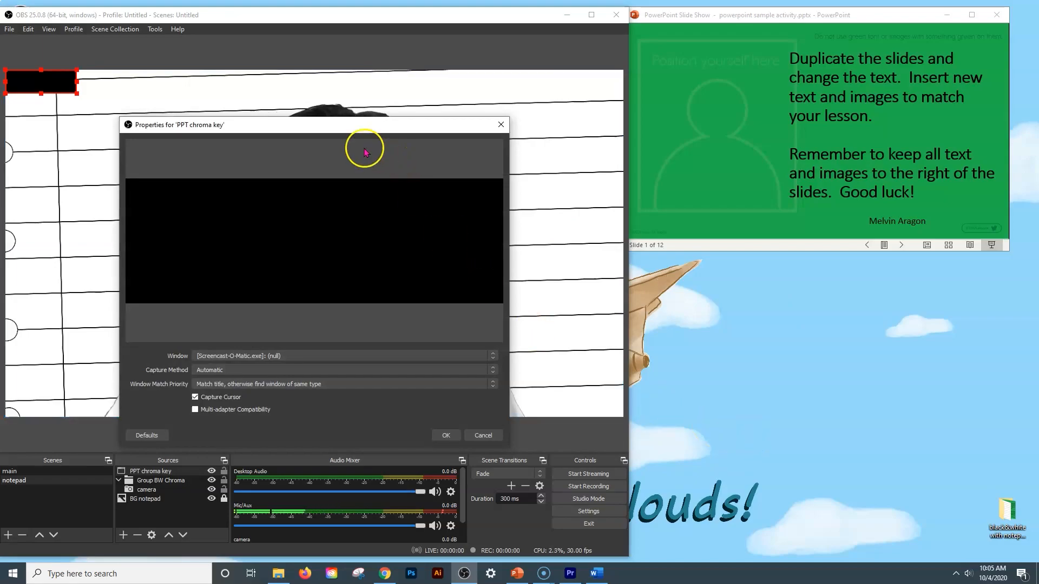
- Capture the PowerPoint Slide Show window with the Windows Graphics Capture (Windows 10 1903 and up) method and open the window match priority choices
drag(348, 128, 590, 145)
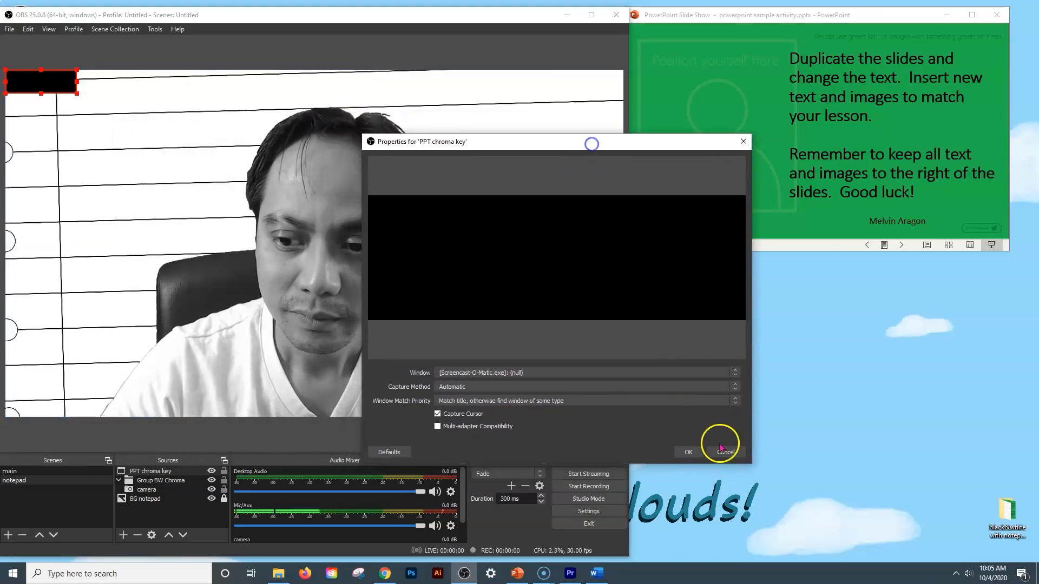
click(736, 374)
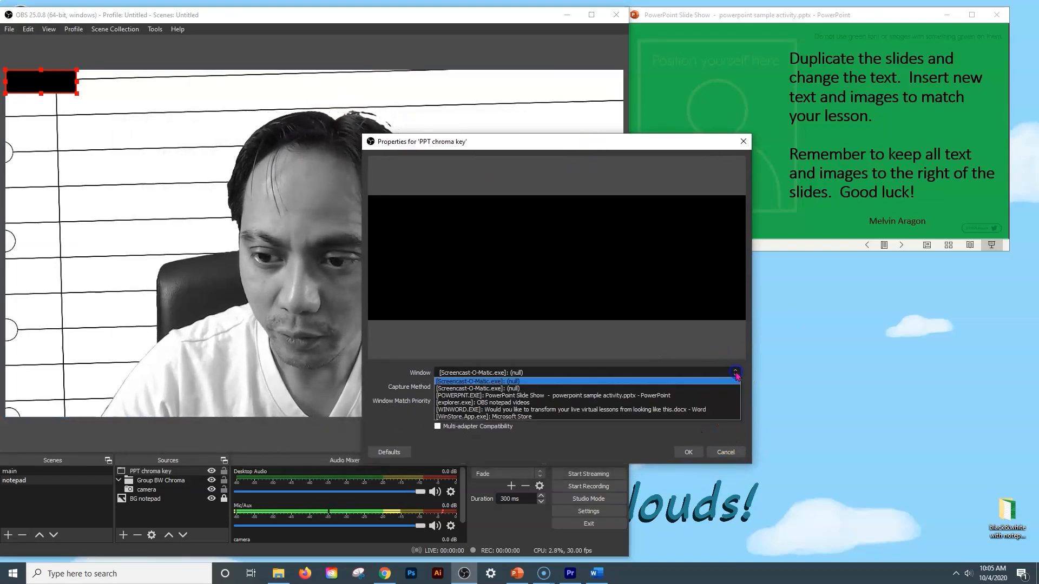
click(662, 397)
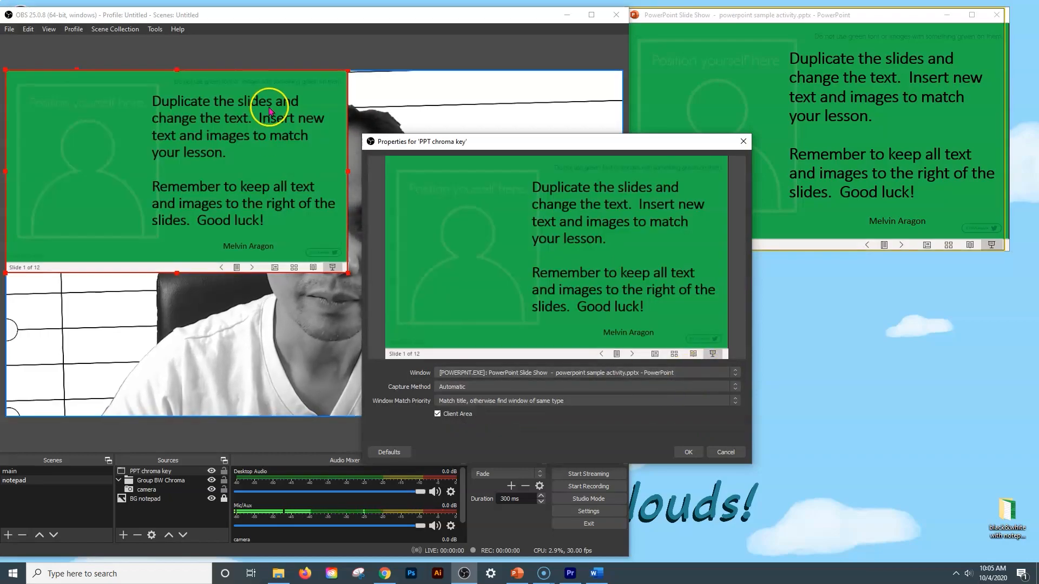
click(482, 387)
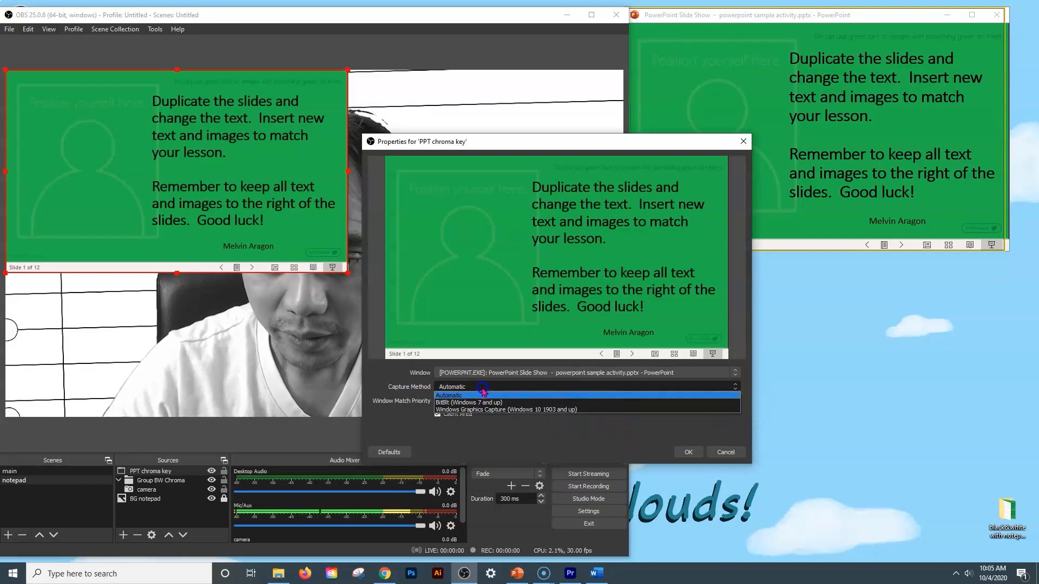
click(550, 410)
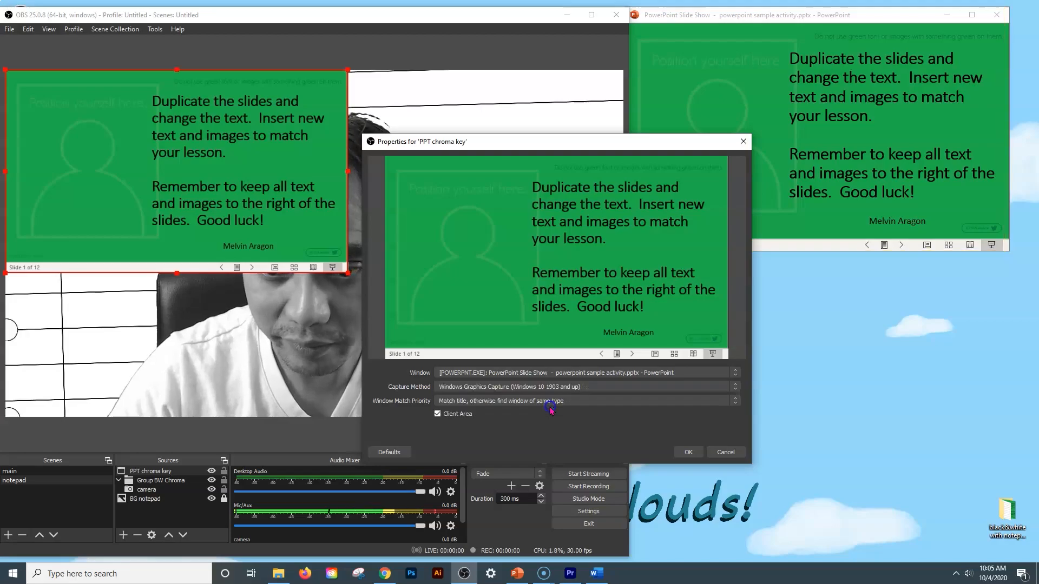
click(515, 402)
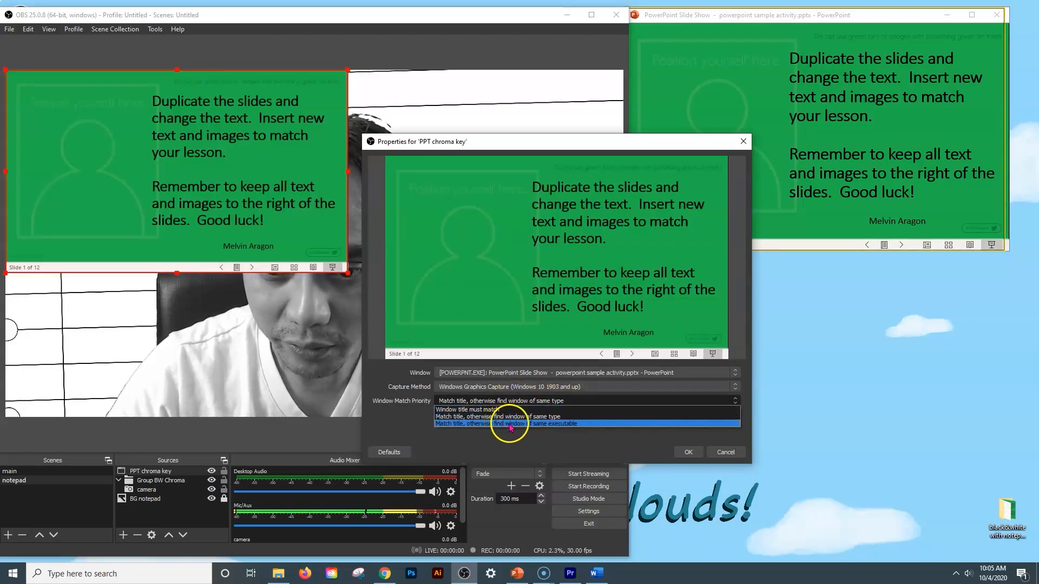
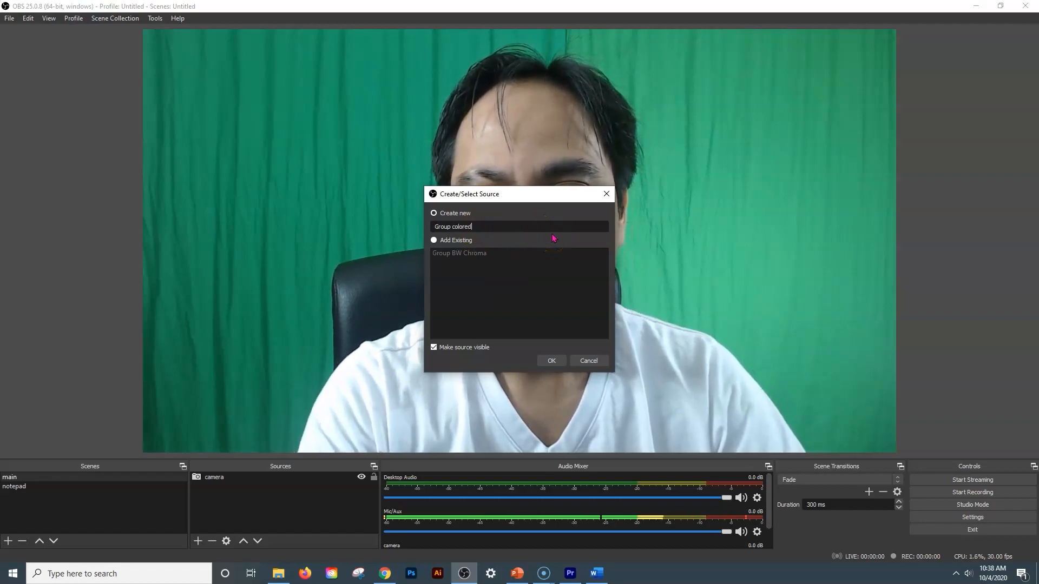
- Create a group named "Group colored cam" in the main scene and move the camera source into it
text(am)
click(552, 347)
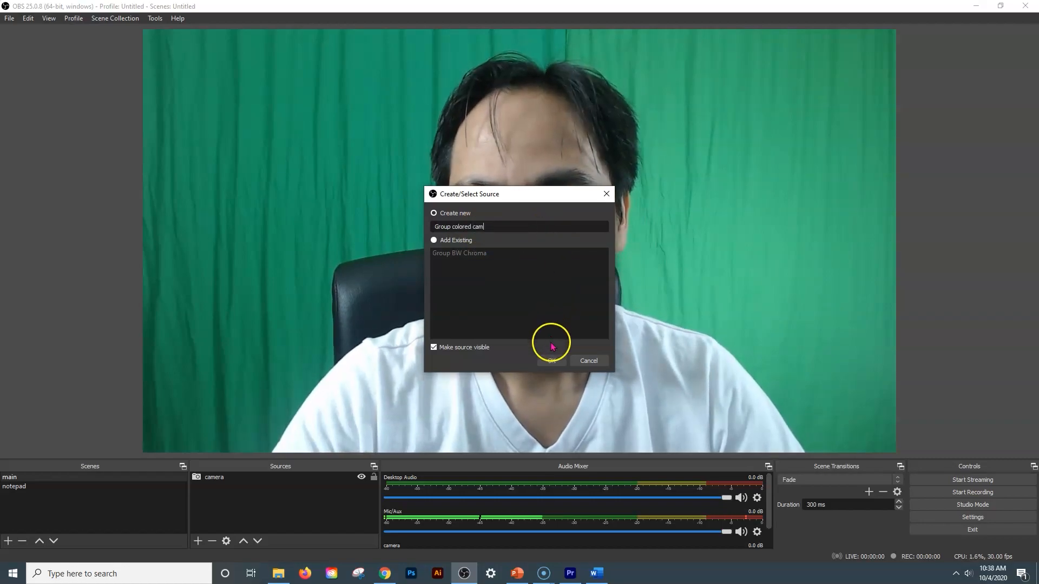
click(146, 475)
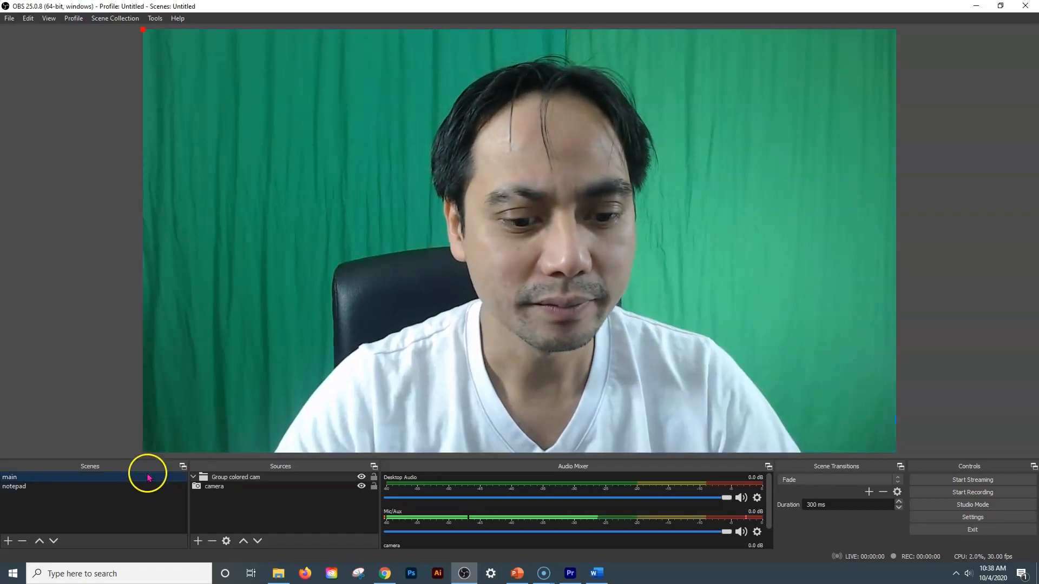
drag(217, 486, 232, 480)
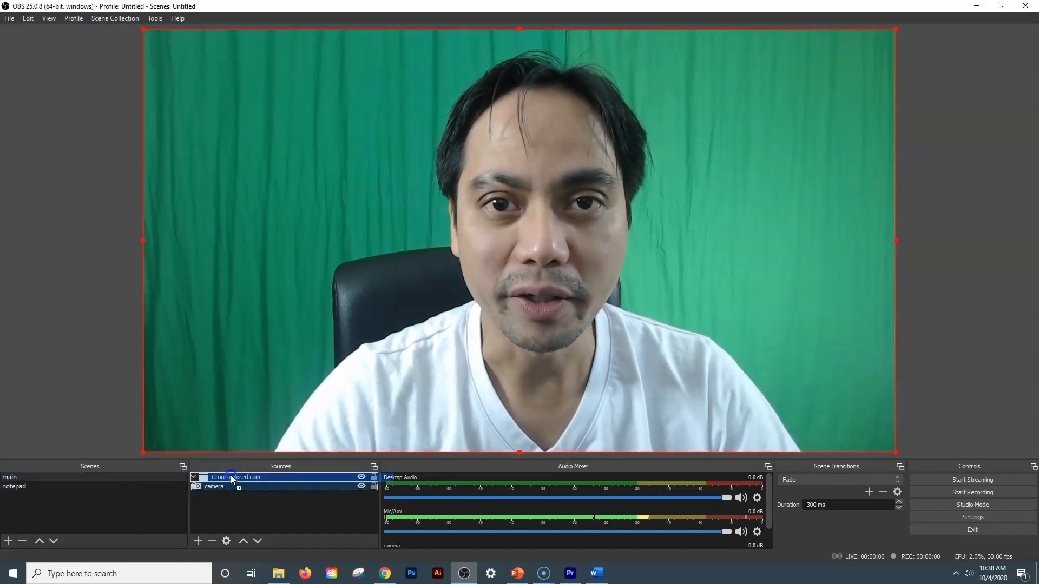
- Add a Chroma Key filter to "Group colored cam", keeping the default filter name
click(231, 477)
right_click(244, 477)
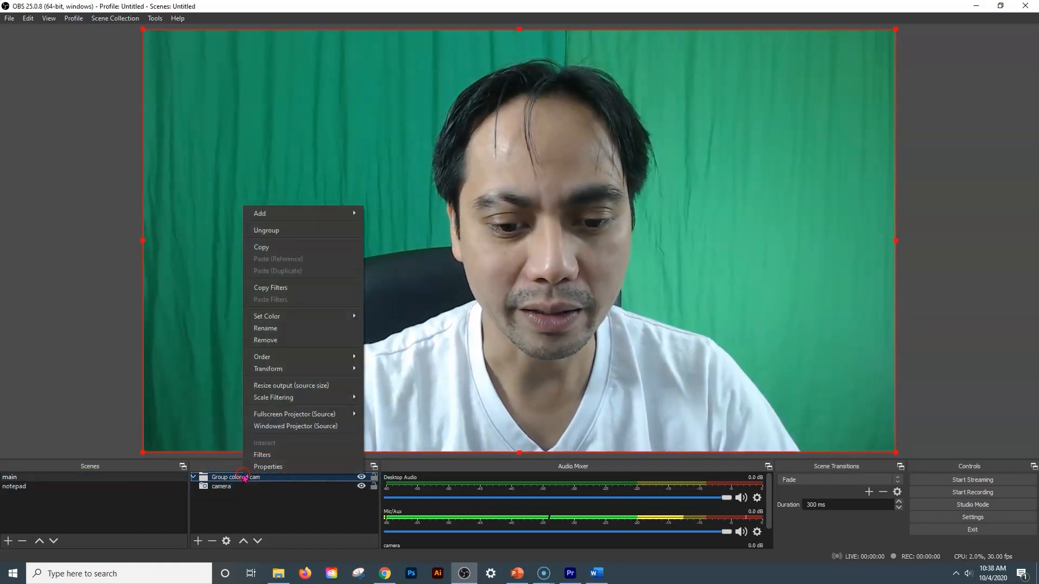
click(270, 456)
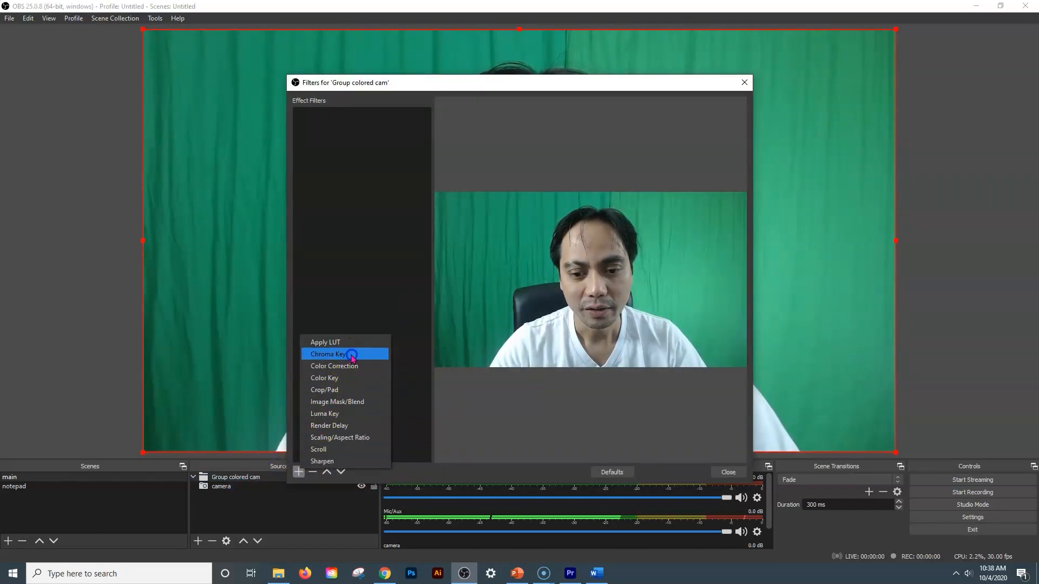
click(352, 355)
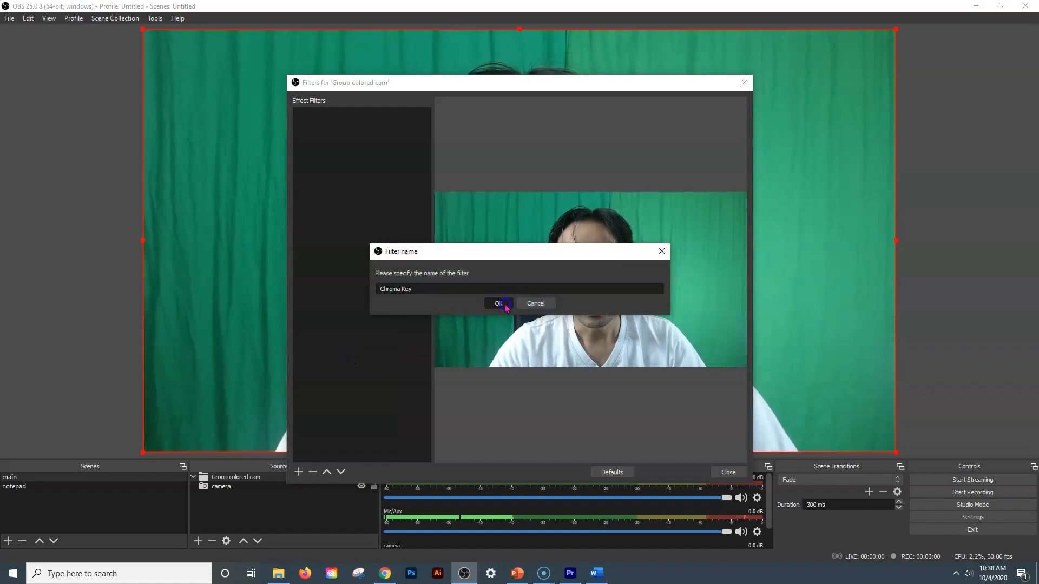
click(505, 306)
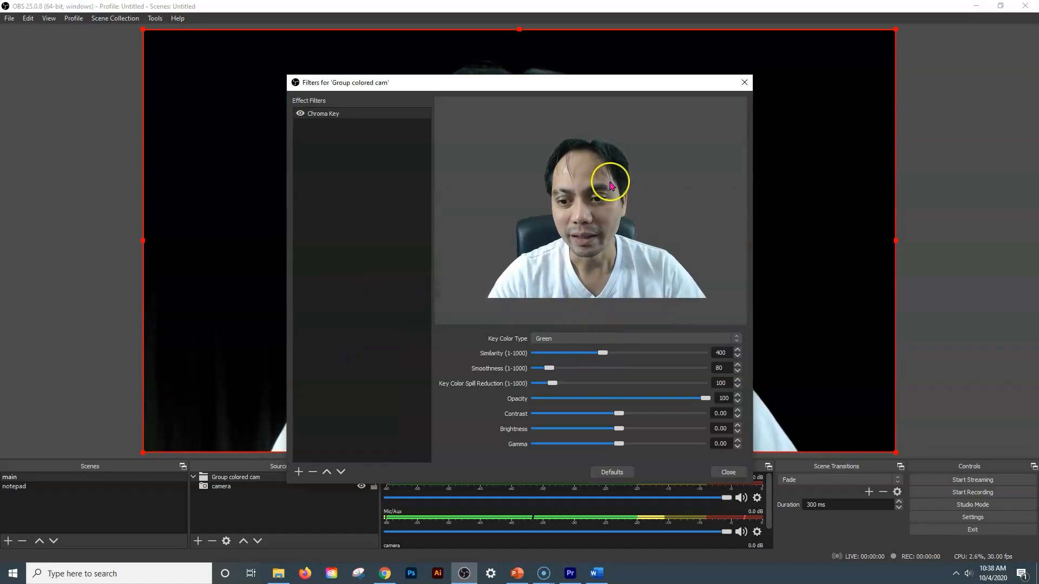
- Set the colored camera group's Chroma Key to Similarity 424 and Smoothness 60, then close the filters
drag(602, 78, 676, 70)
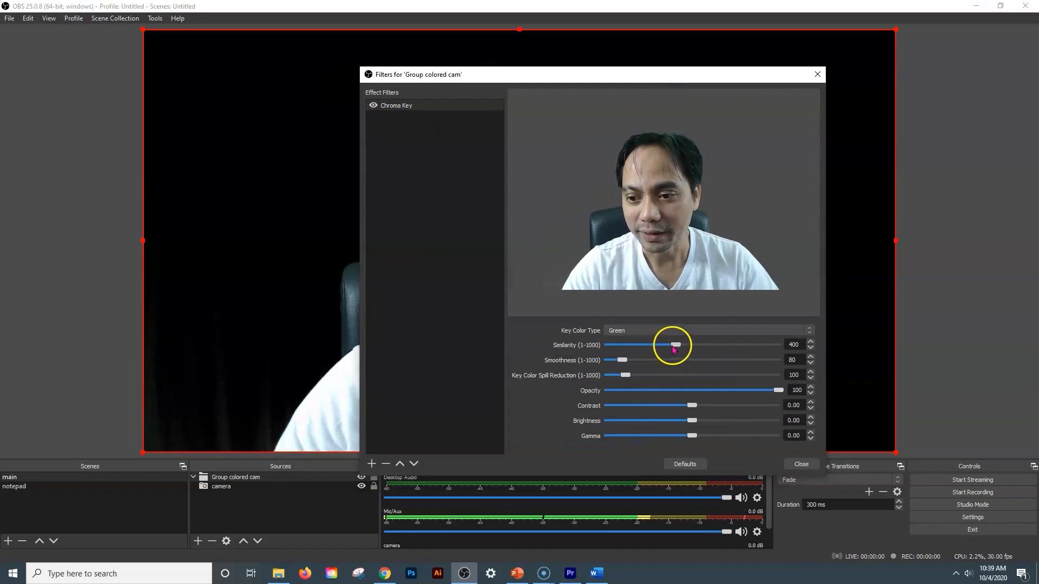
drag(675, 346, 678, 346)
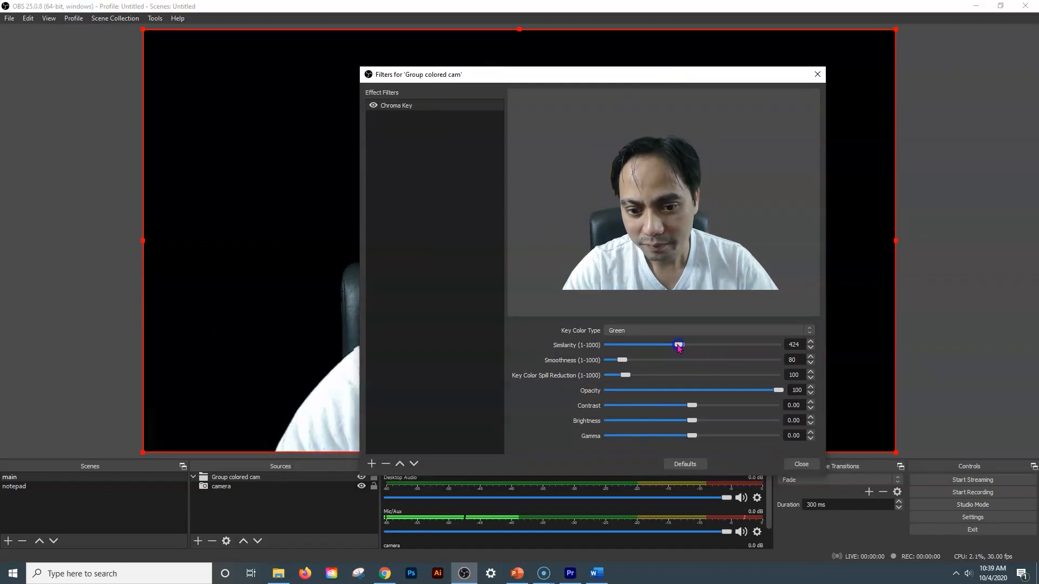
key(Escape)
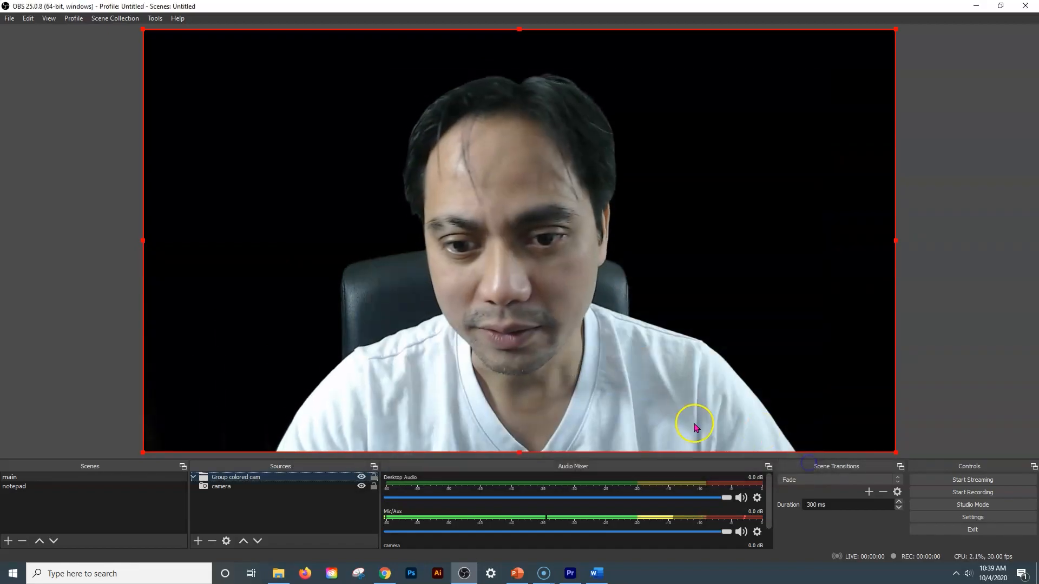
click(240, 522)
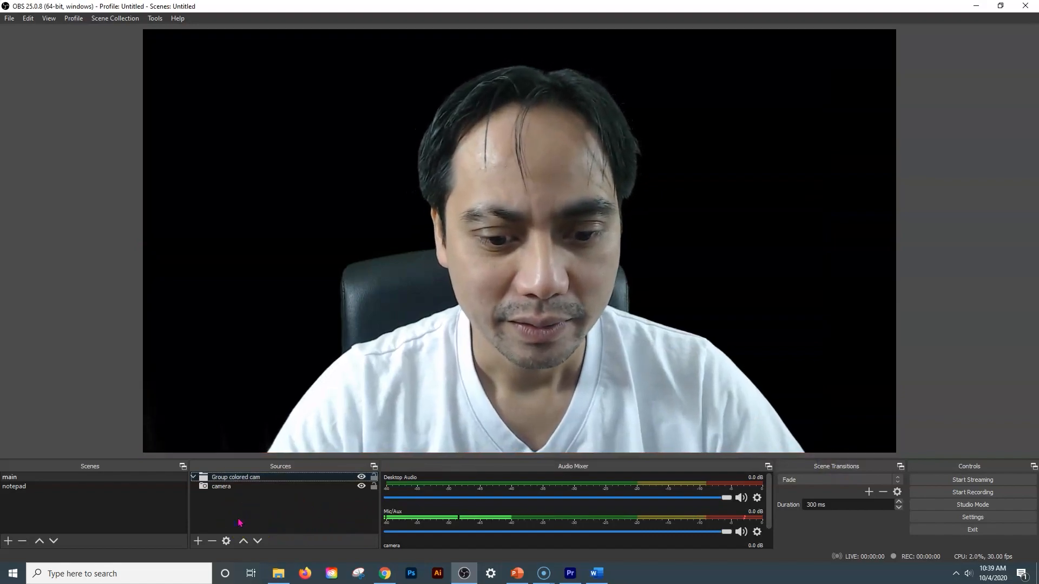
click(197, 541)
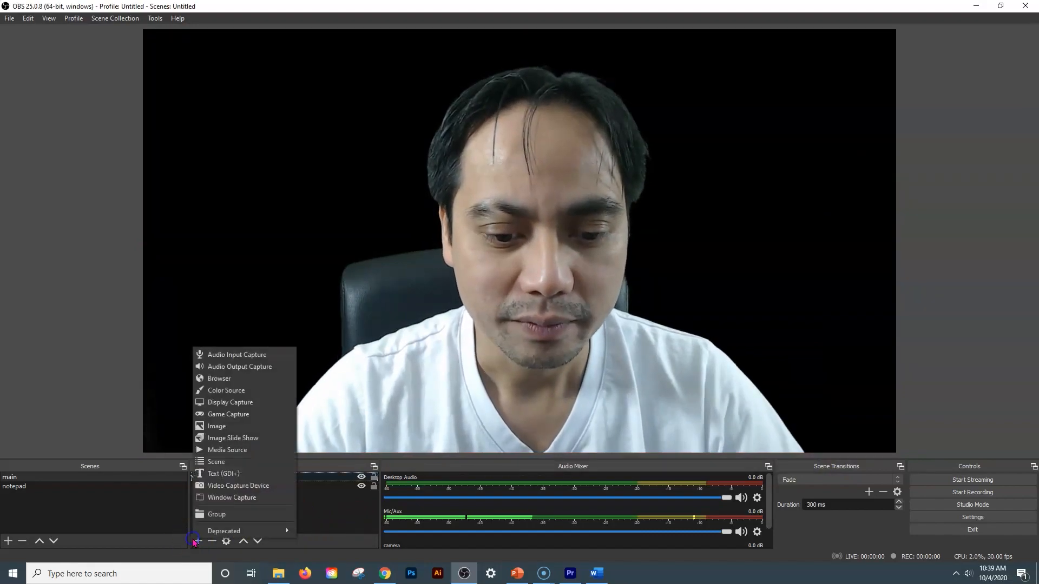
click(217, 426)
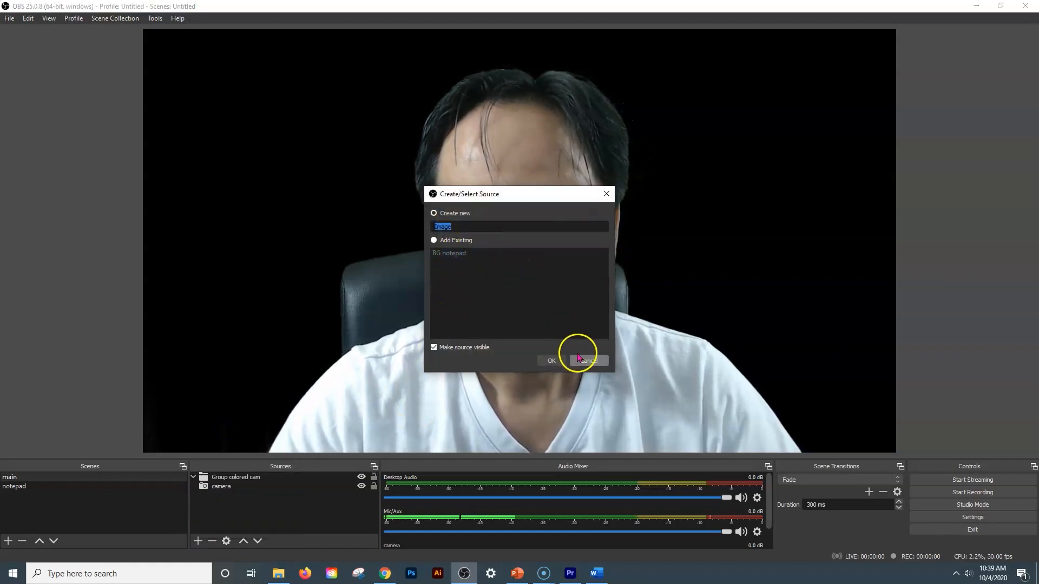
text(BG blue)
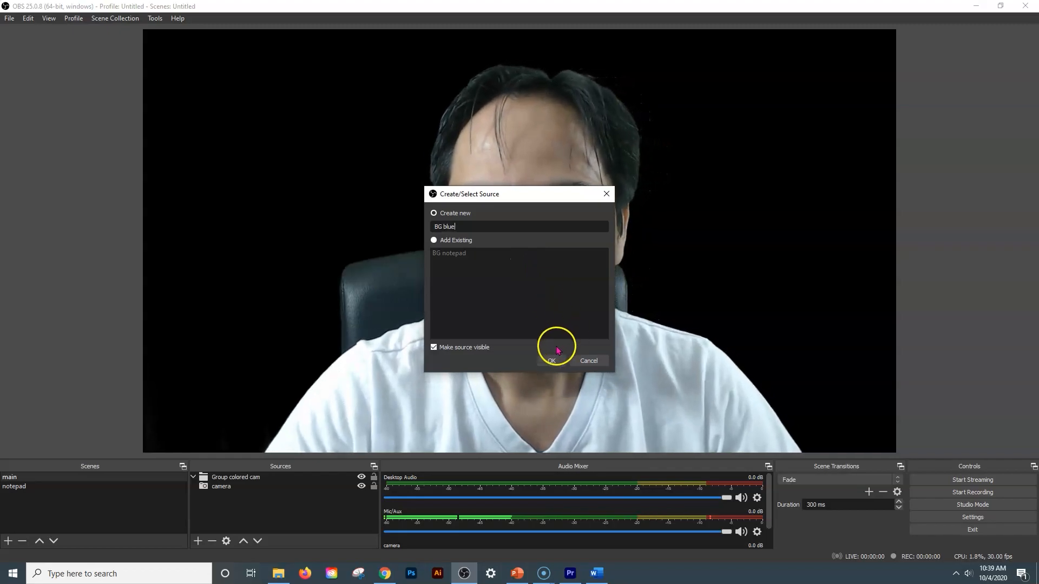
click(549, 360)
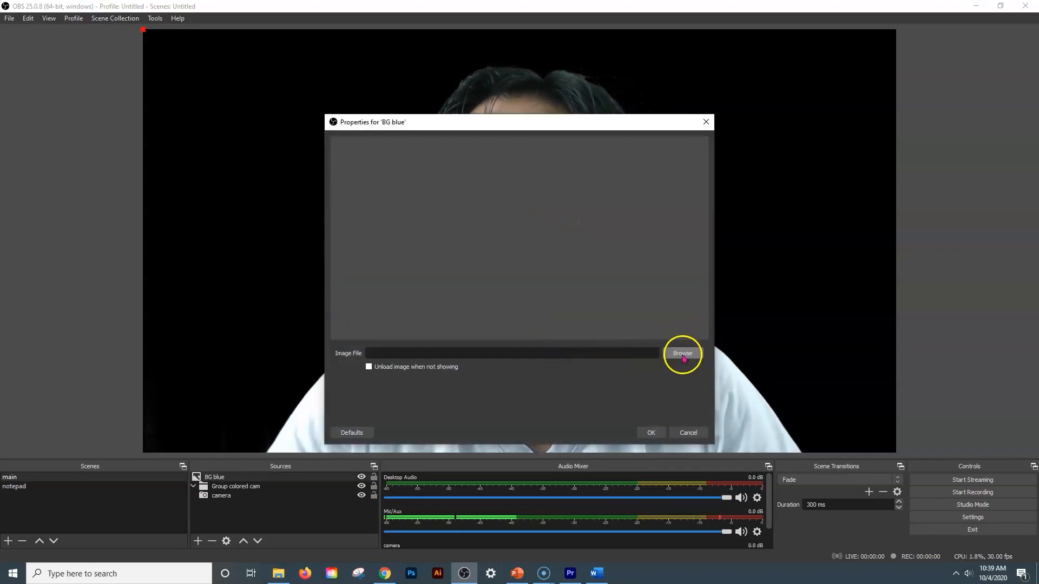
click(683, 354)
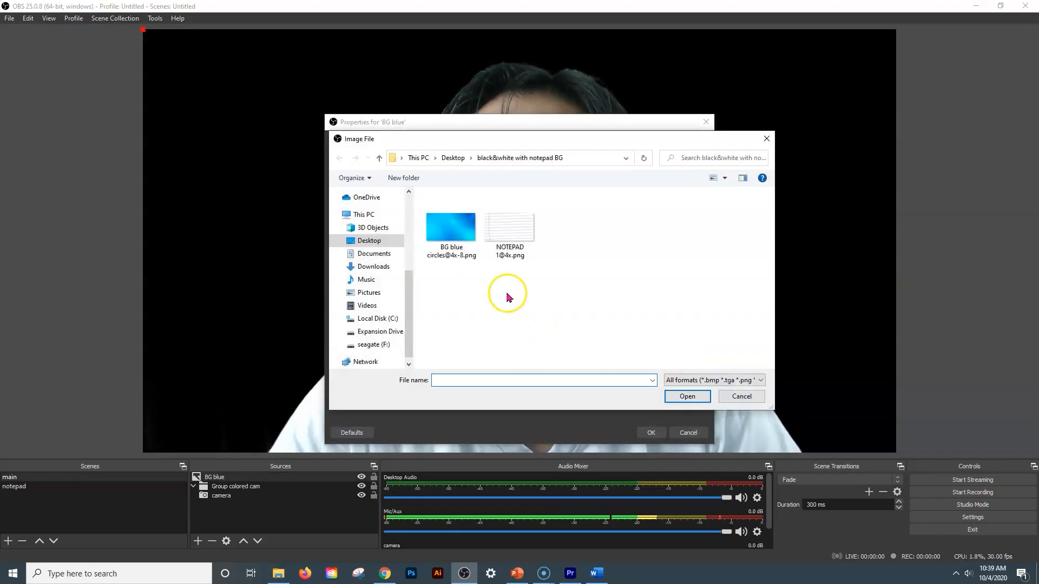
click(469, 241)
click(687, 397)
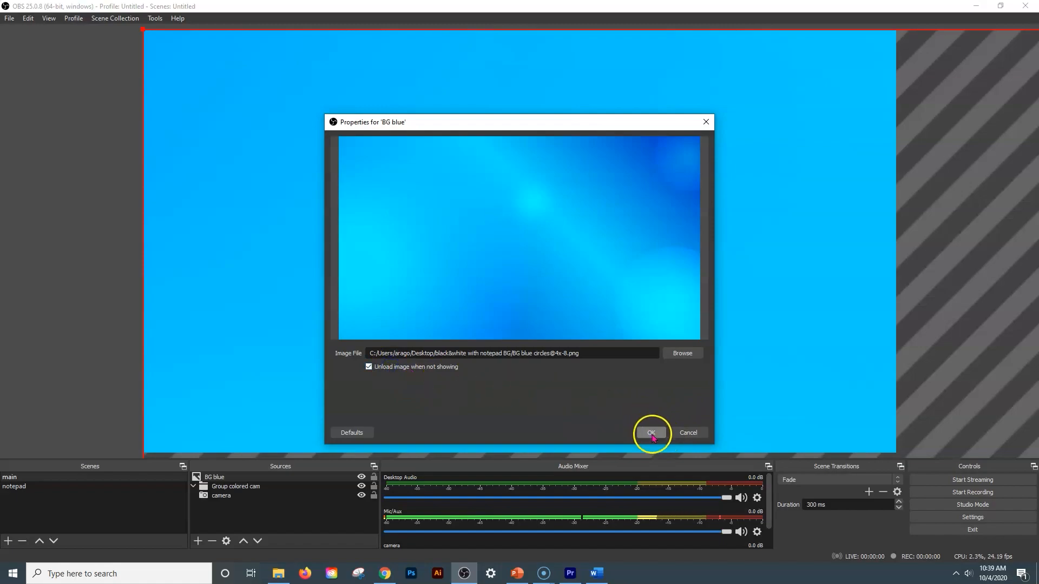
click(651, 433)
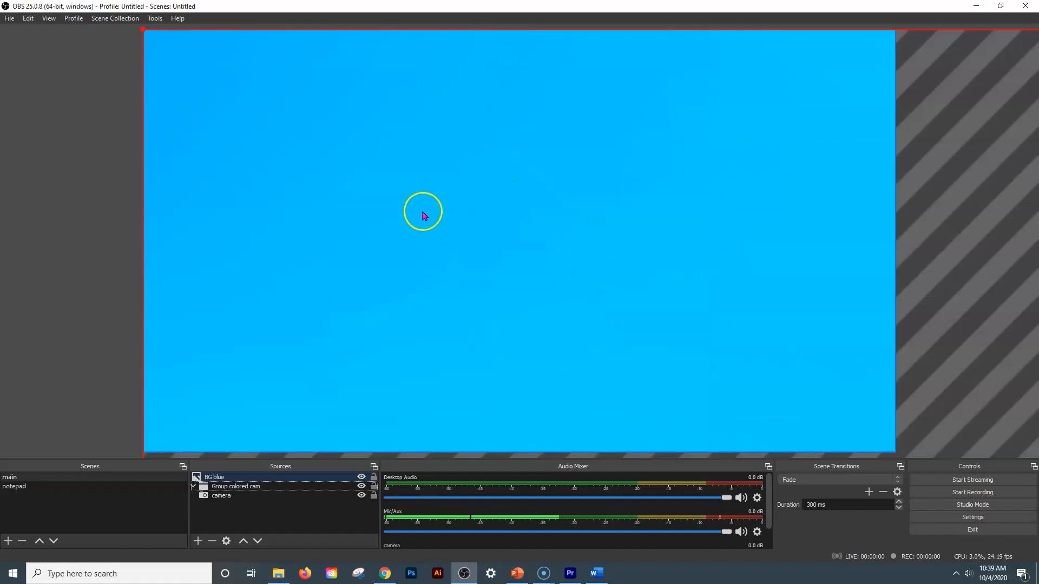
- Fit the "BG blue" image to the screen and place it below "Group colored cam" in the source order
right_click(425, 210)
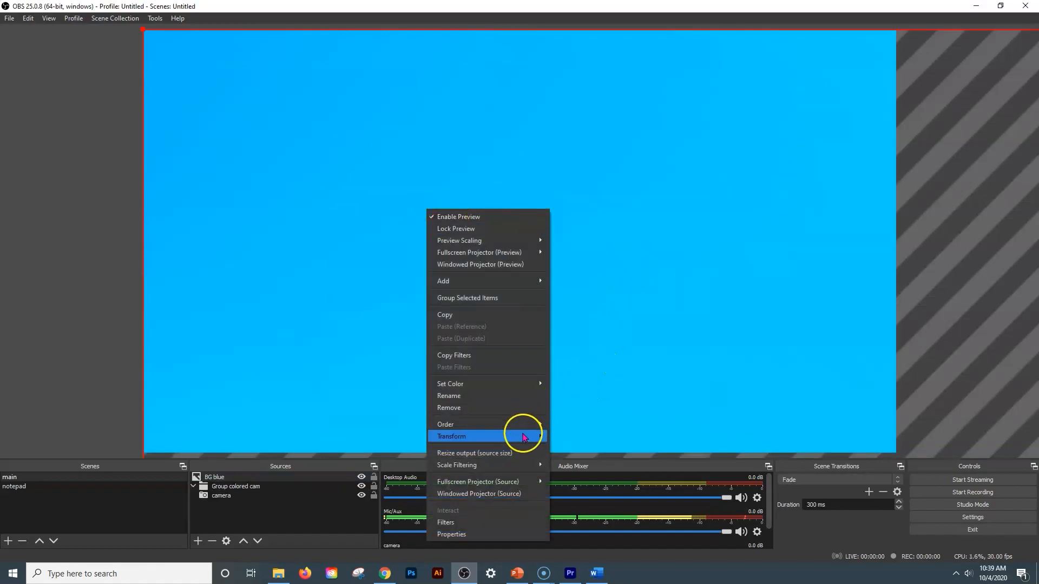
mouse_move(452, 435)
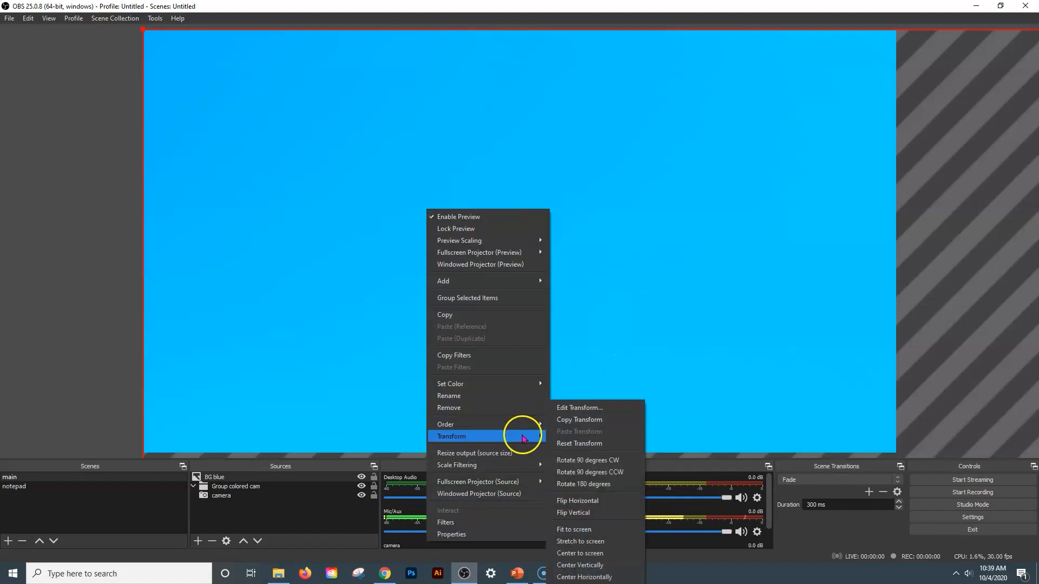
click(586, 532)
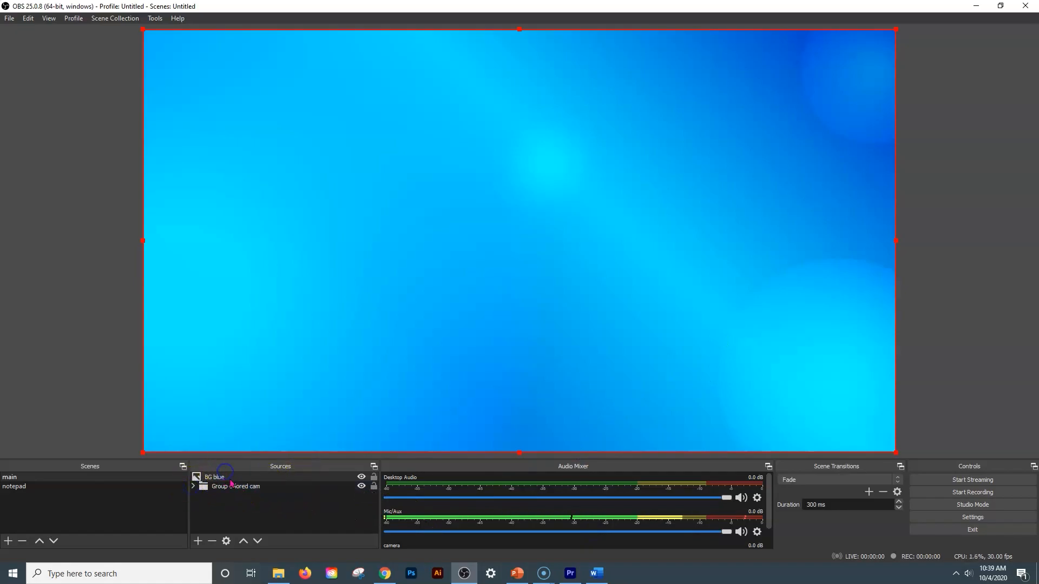
drag(237, 478, 240, 506)
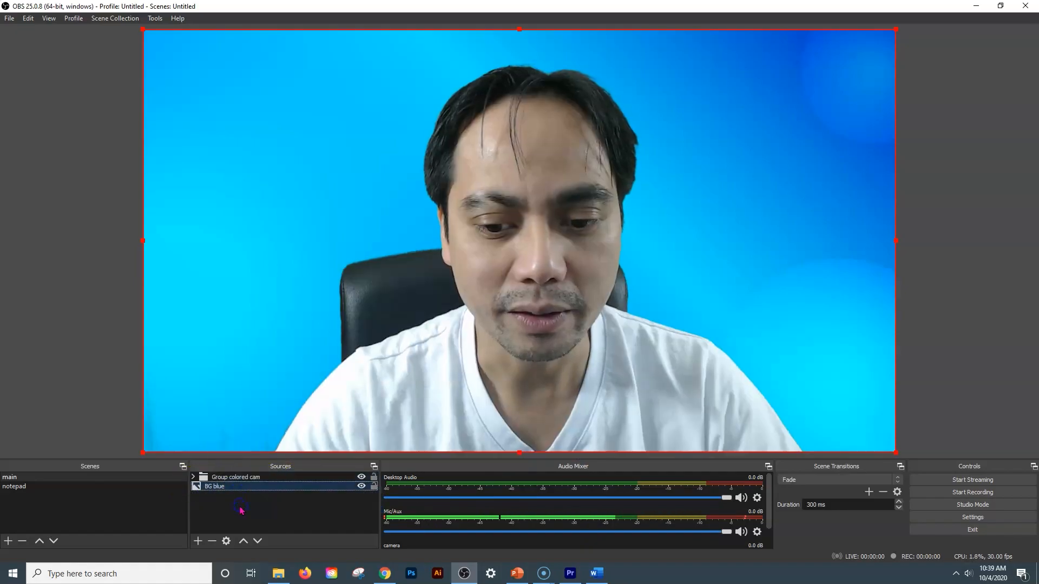
click(306, 510)
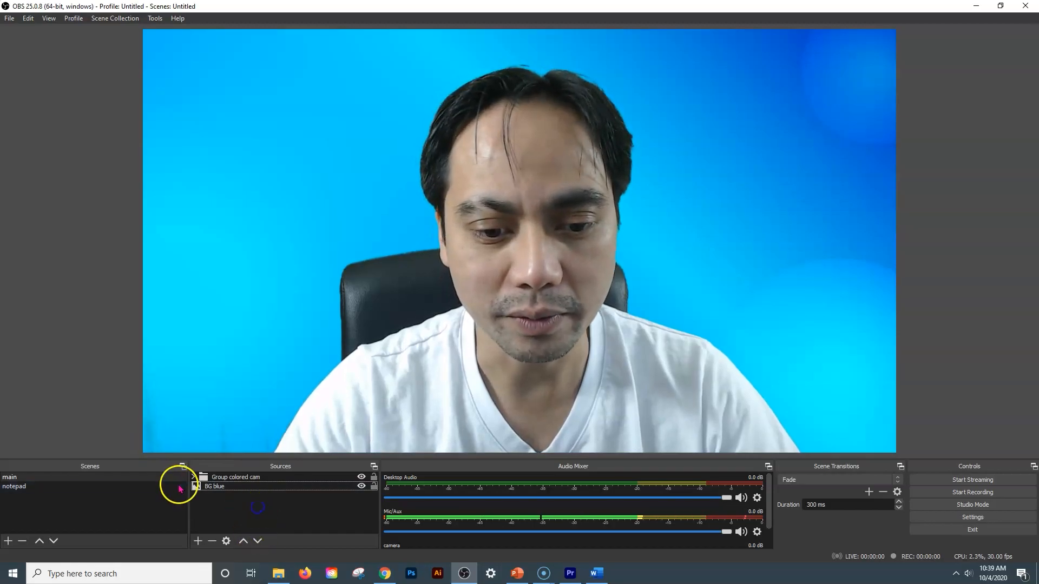
- Open the filters of "Group colored cam" and examine its Chroma Key settings beside the camera preview
right_click(217, 479)
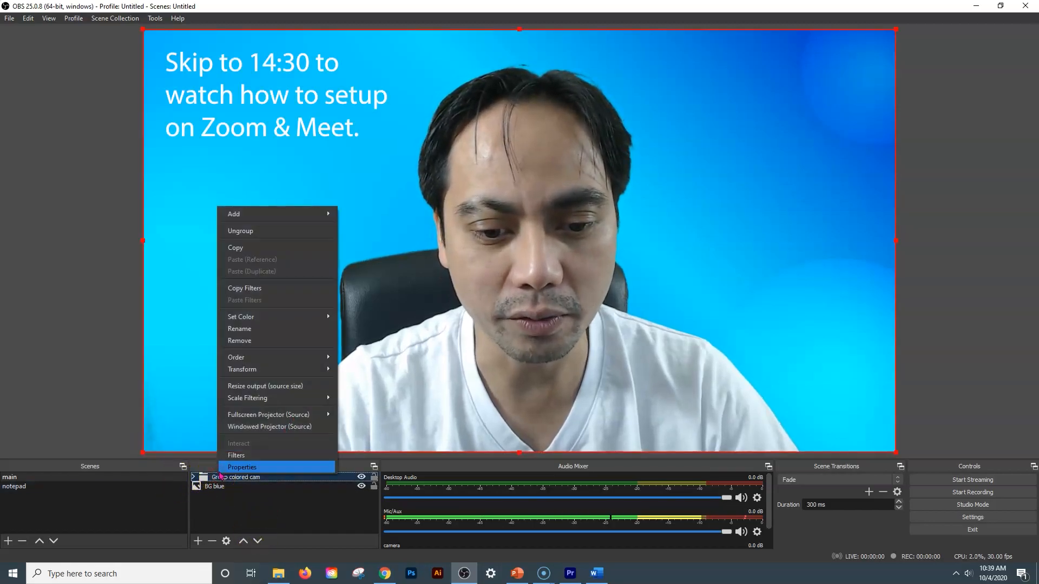
click(237, 456)
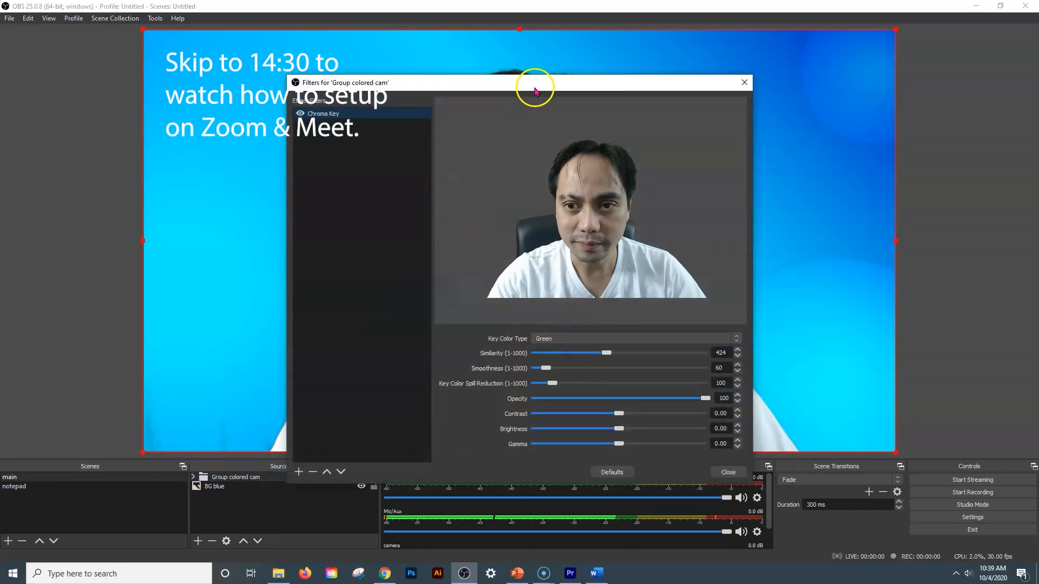
drag(535, 89, 665, 67)
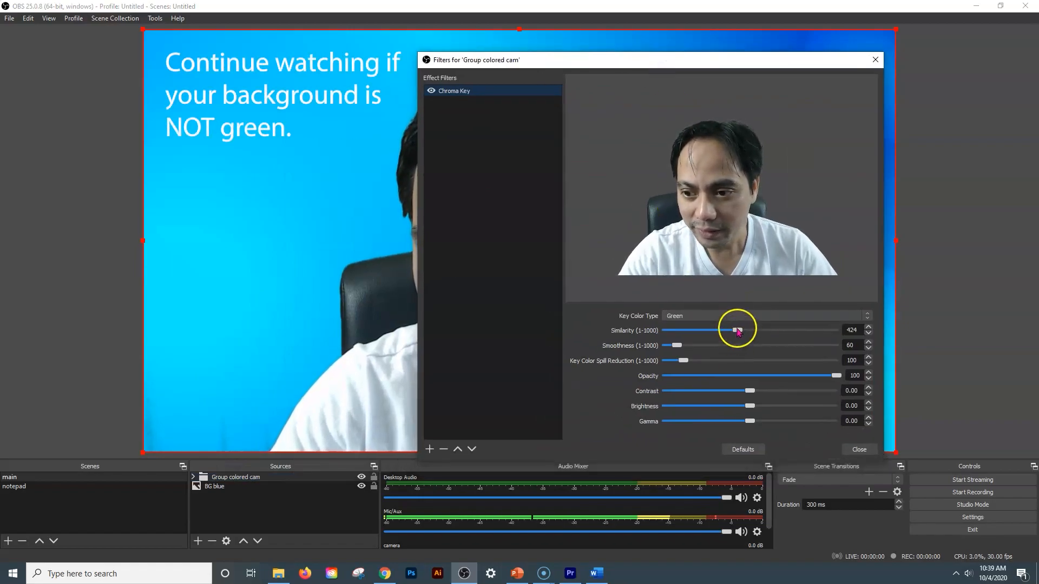
drag(737, 331, 739, 331)
drag(722, 67, 809, 56)
click(939, 435)
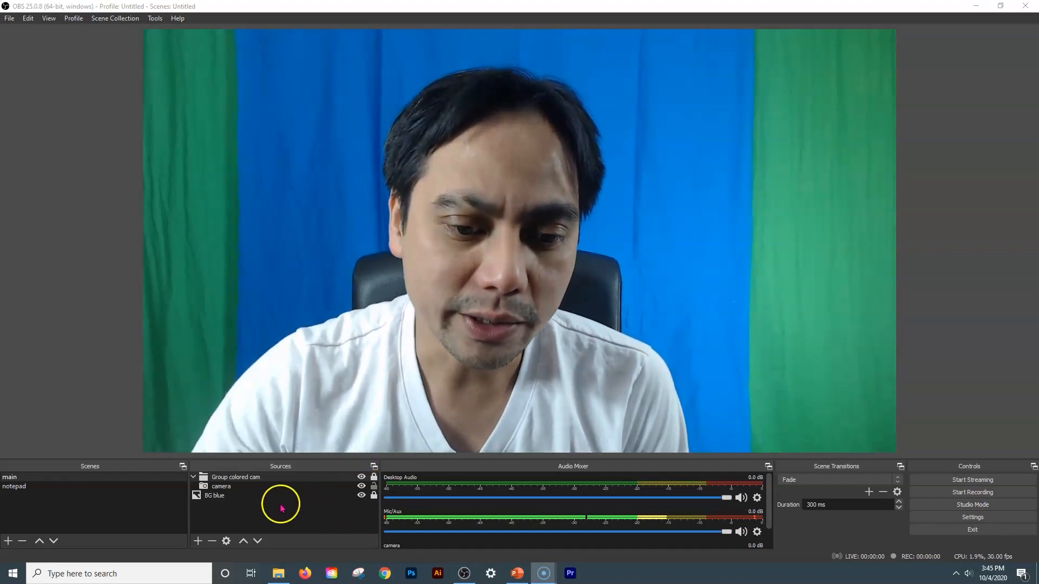
- Add a Color Key filter to "Group colored cam", keeping the default filter name
right_click(253, 480)
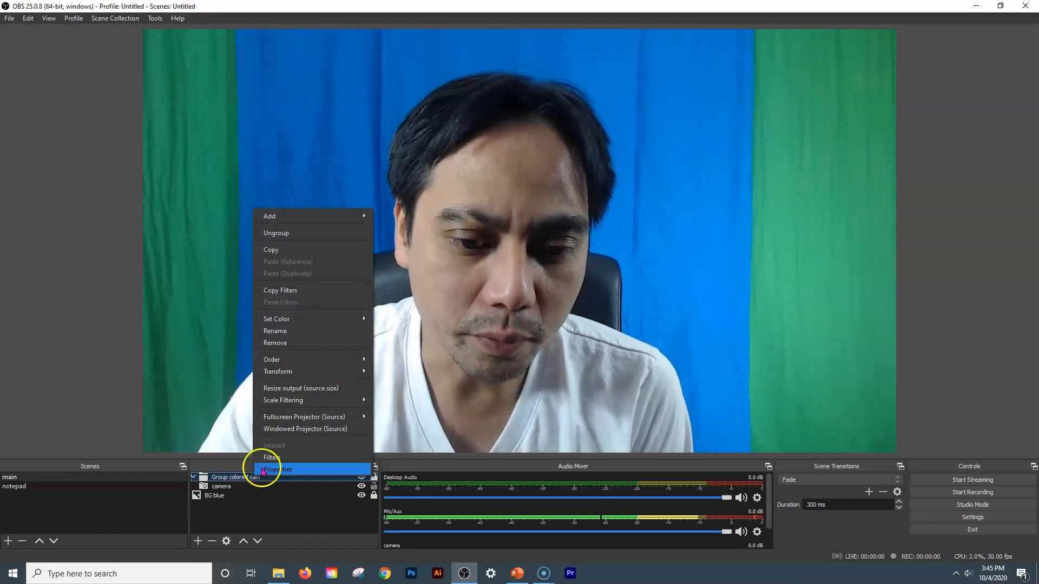
click(281, 458)
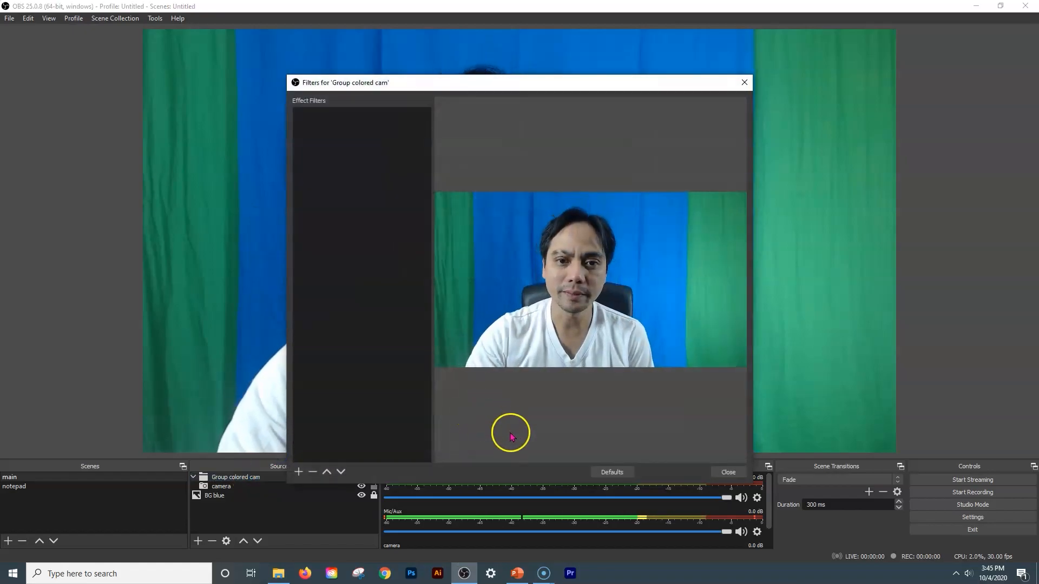
click(300, 473)
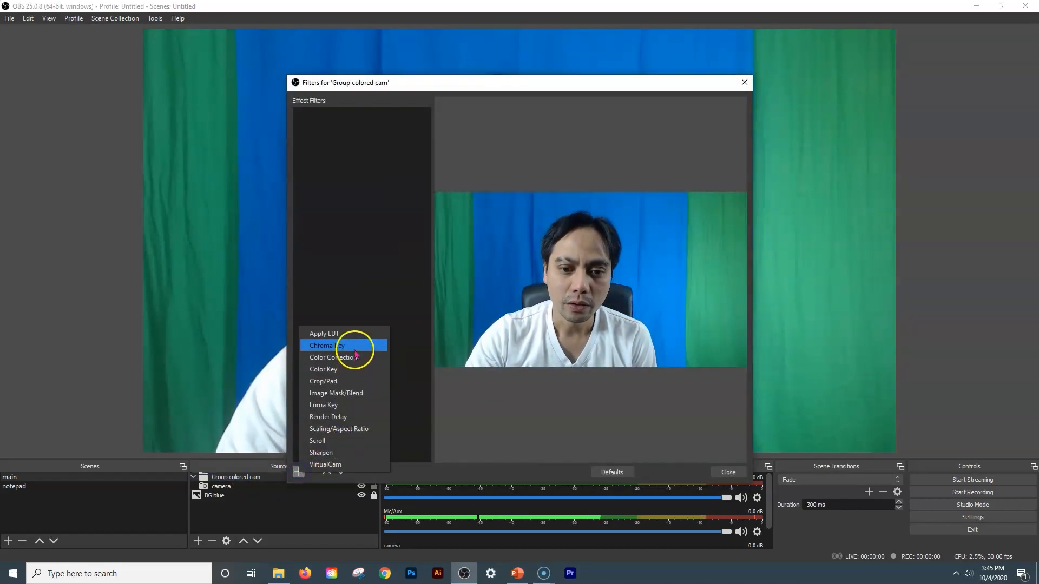
click(351, 369)
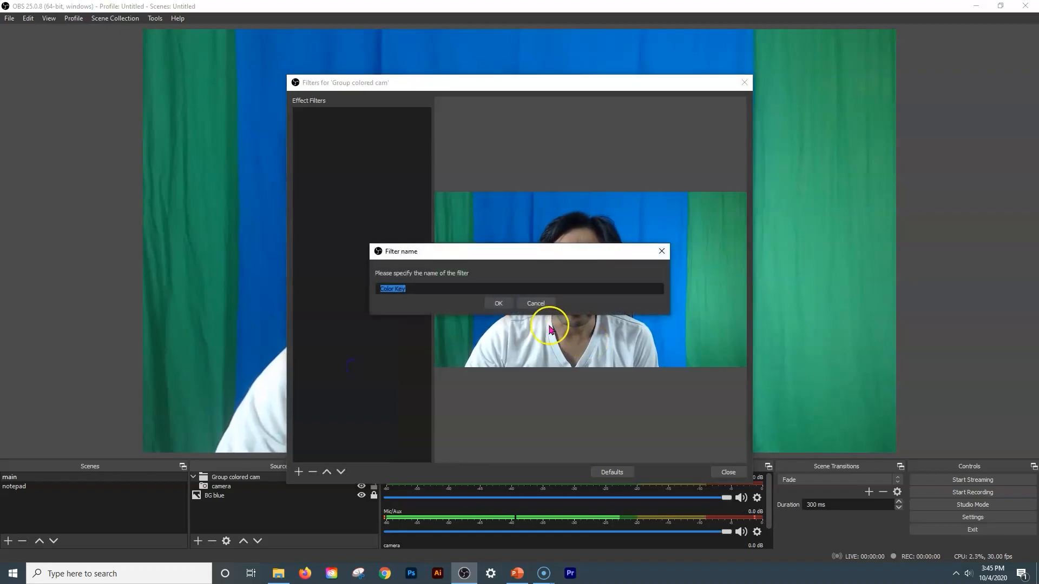
click(499, 303)
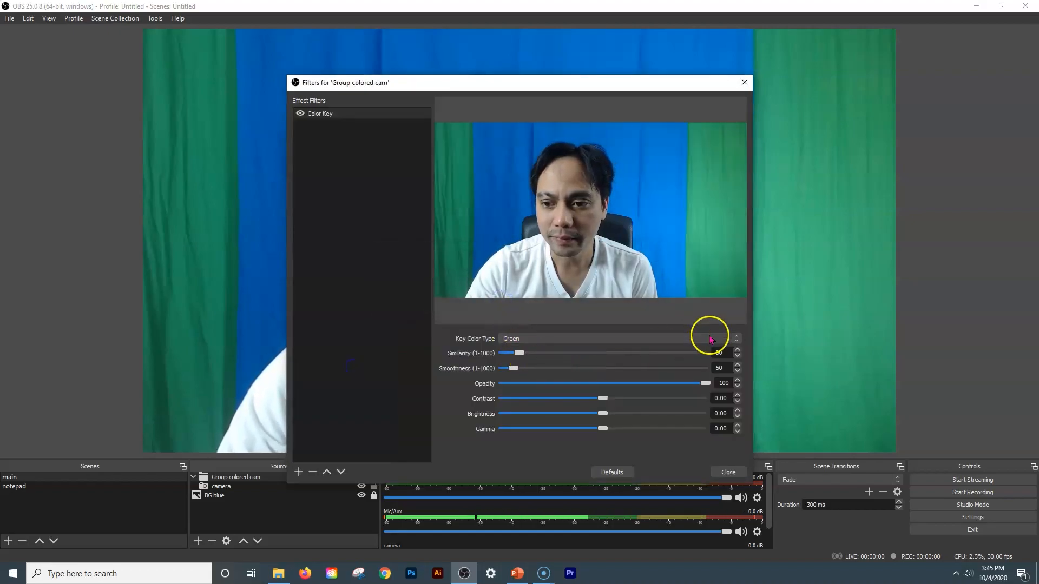
- Set the Color Key filter's key color type to Blue, with Similarity 611 and Smoothness 23
click(732, 339)
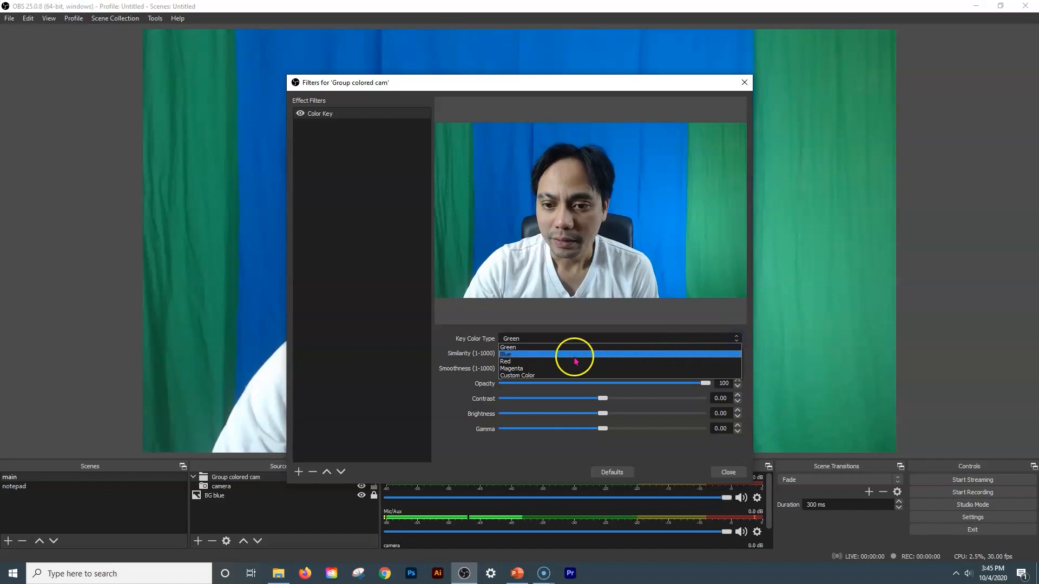
click(524, 355)
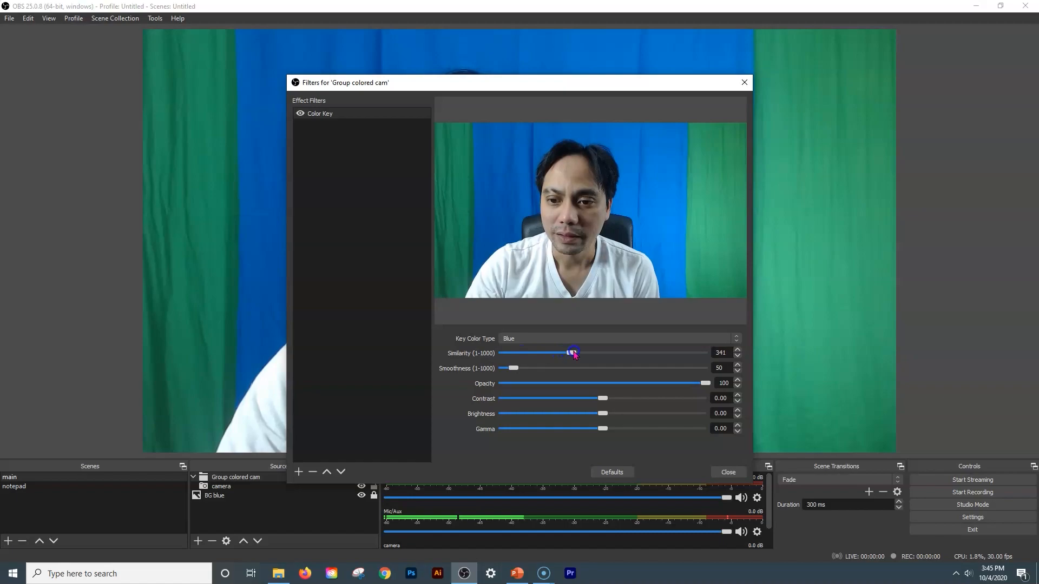
drag(572, 352, 626, 352)
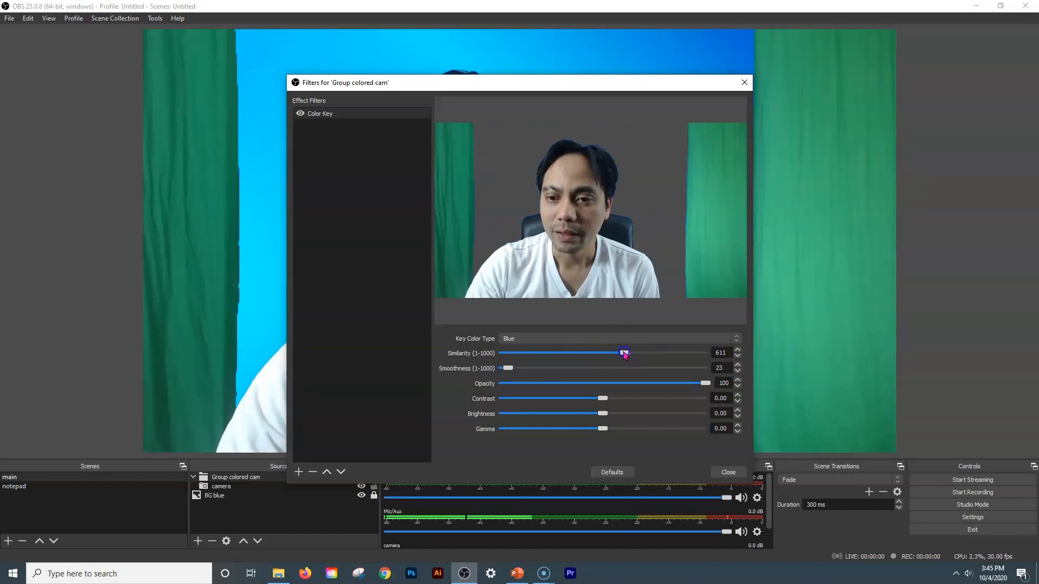
click(722, 353)
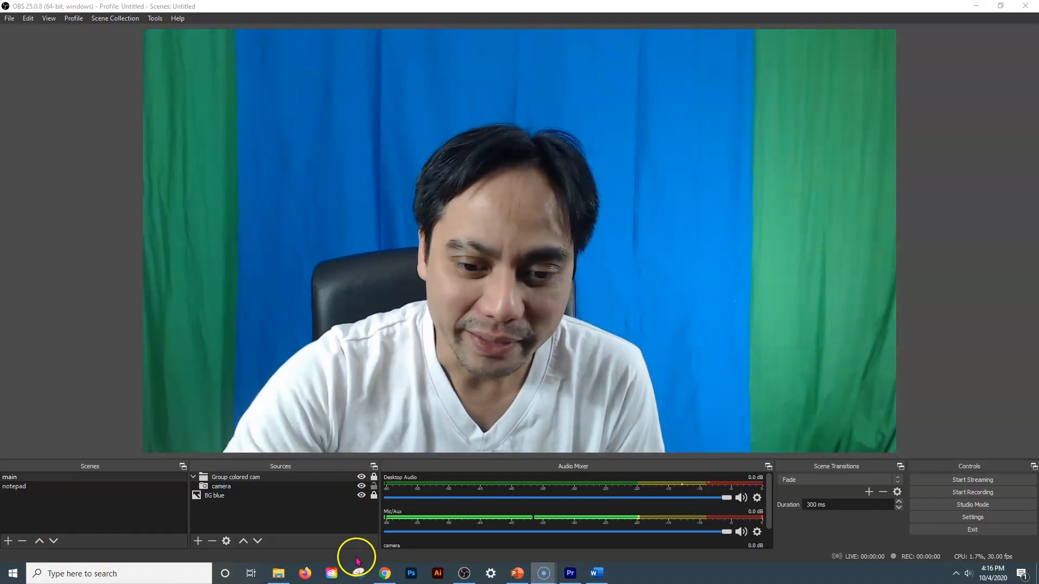
- Capture a small square of the plain blue backdrop beside the person's head with Snipping Tool
click(359, 574)
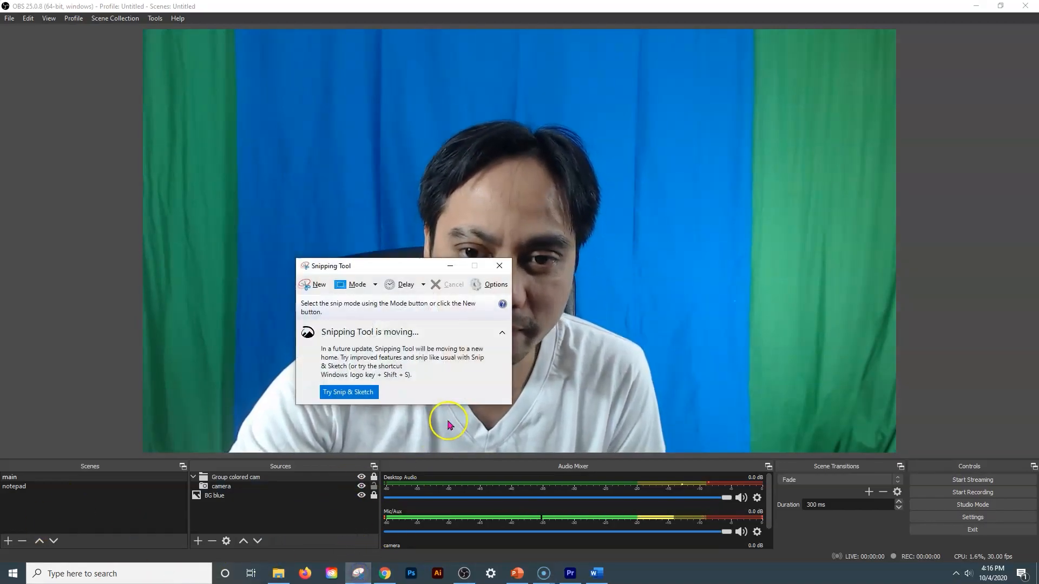
click(319, 285)
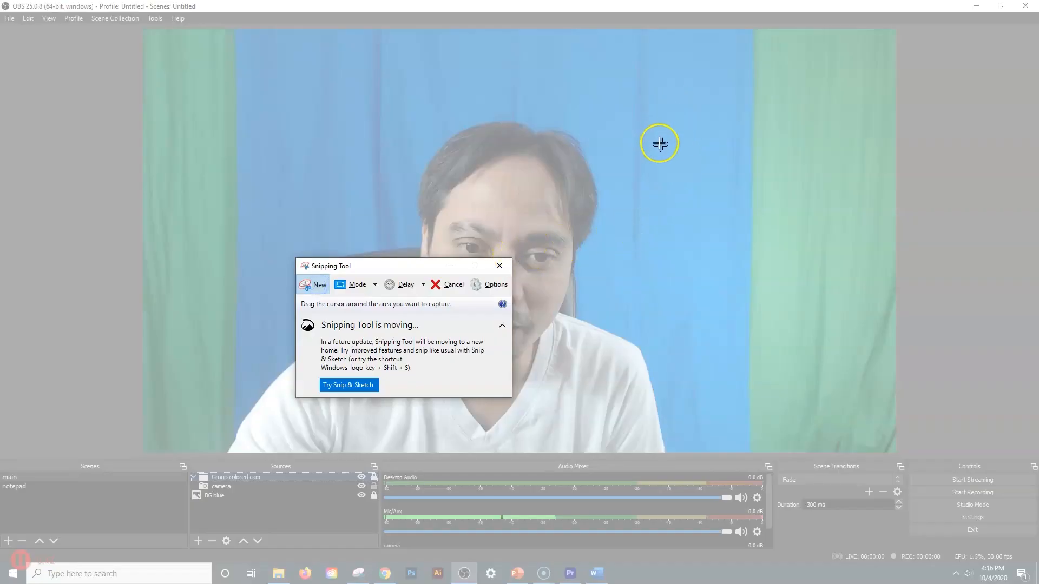
drag(660, 143, 660, 144)
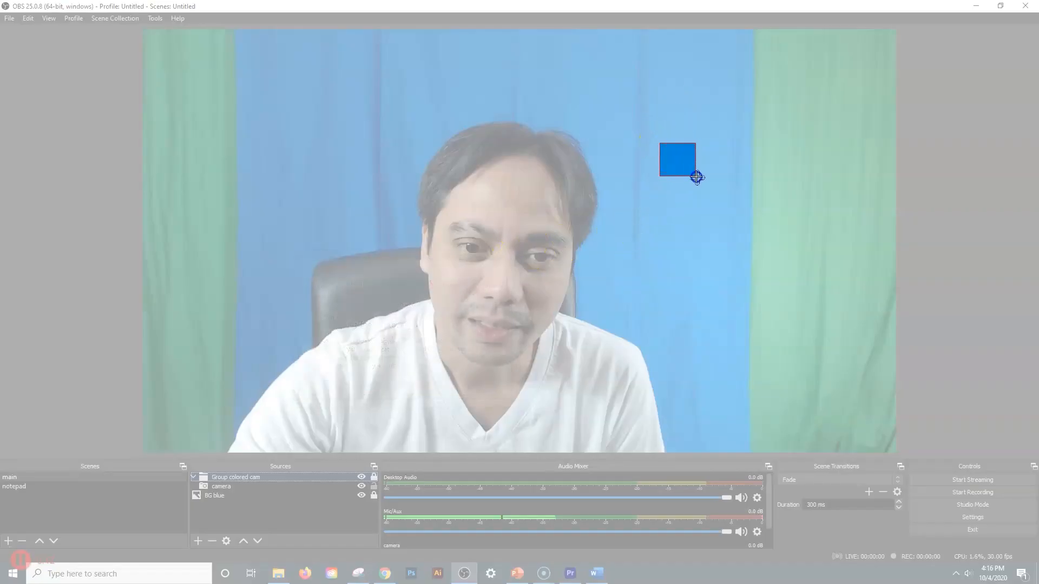
drag(696, 176, 697, 177)
- Save the snip as JPEG "background sample" in the "OBS notepad videos" folder and close Snipping Tool
right_click(686, 167)
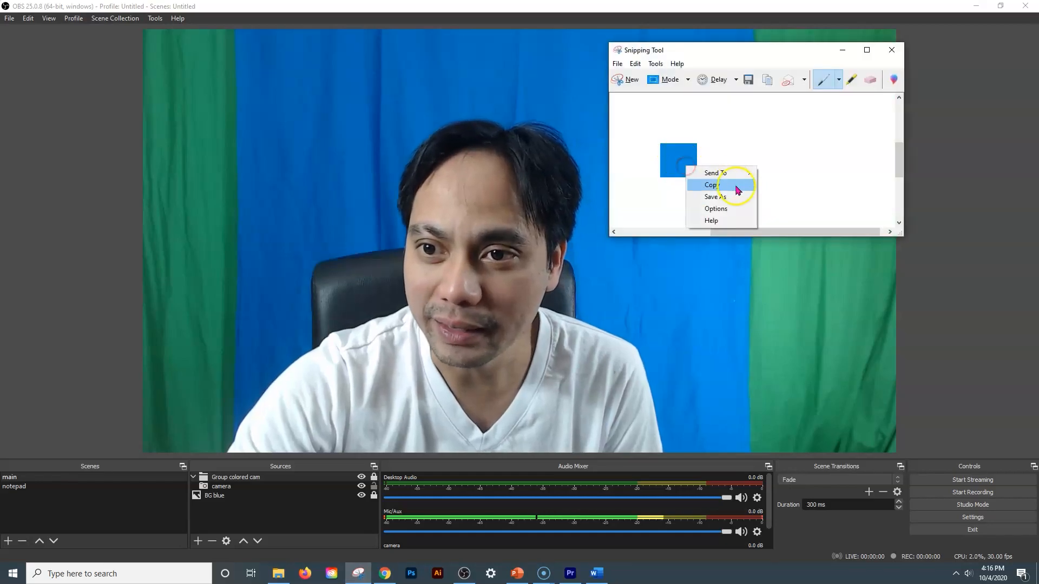
click(733, 197)
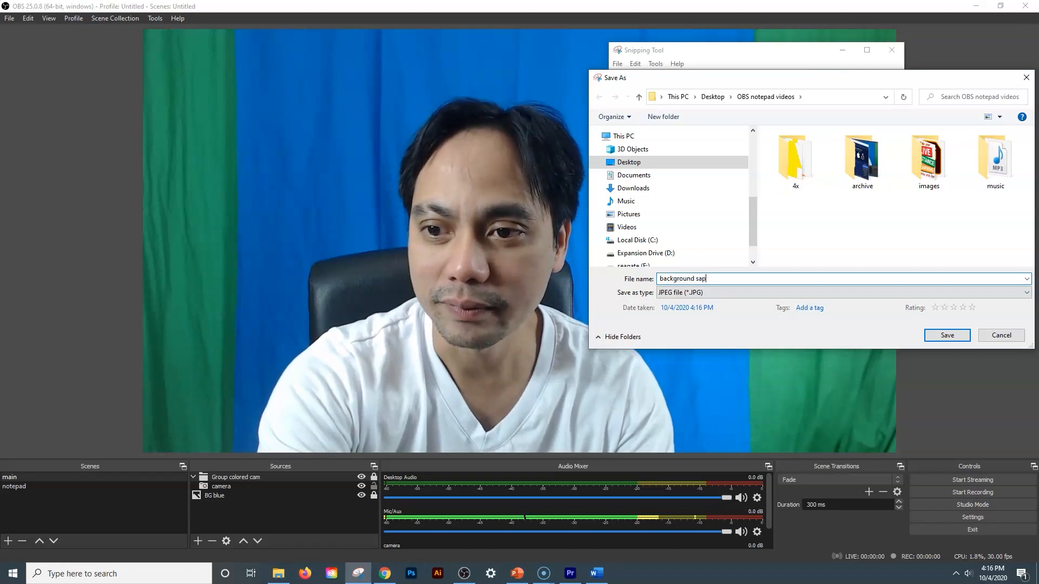
key(Return)
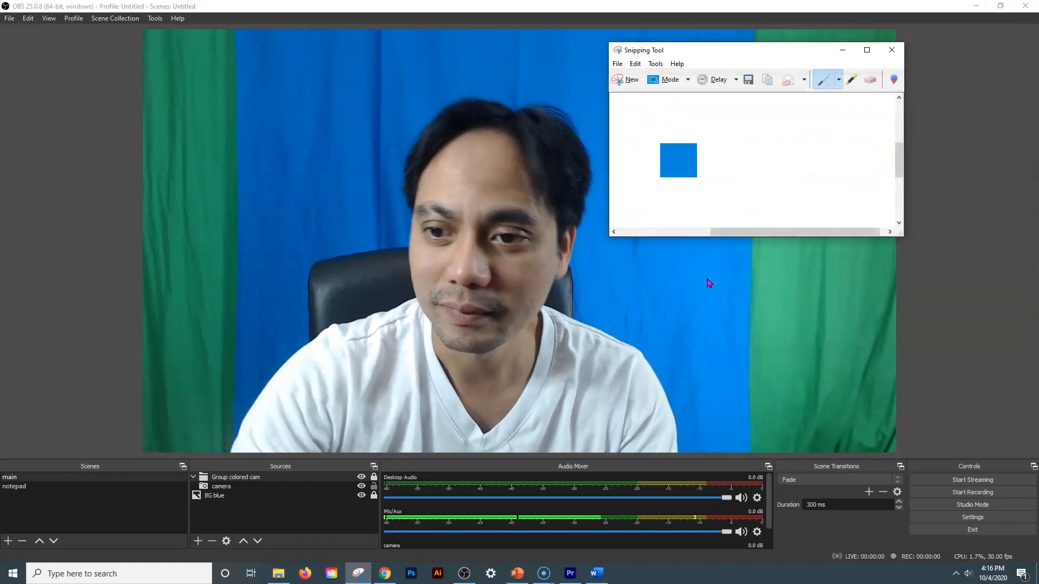
click(891, 50)
- Switch to Chrome and upload "background sample.JPG" to imagecolorpicker.com
click(385, 575)
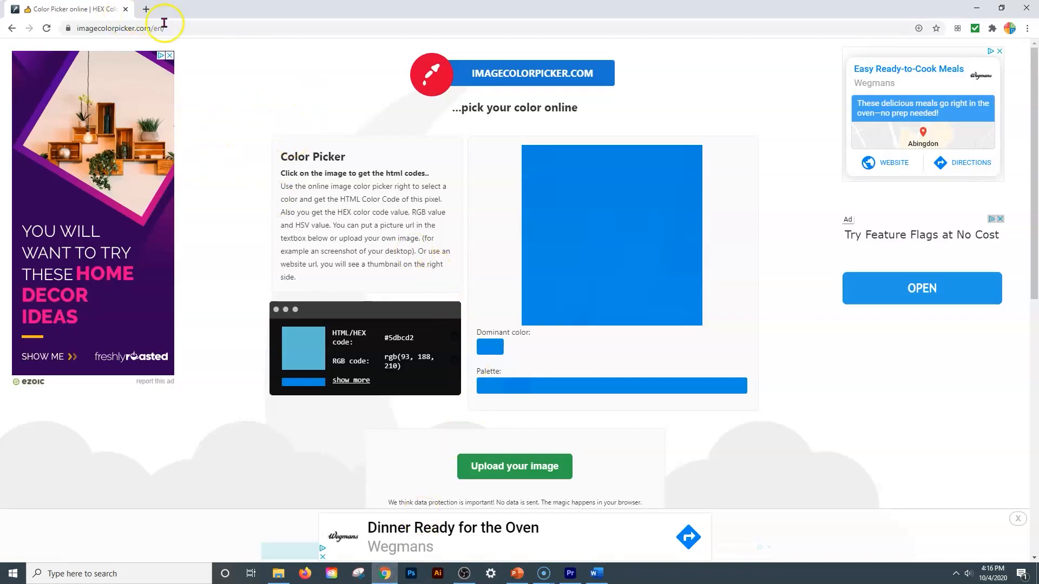
click(551, 467)
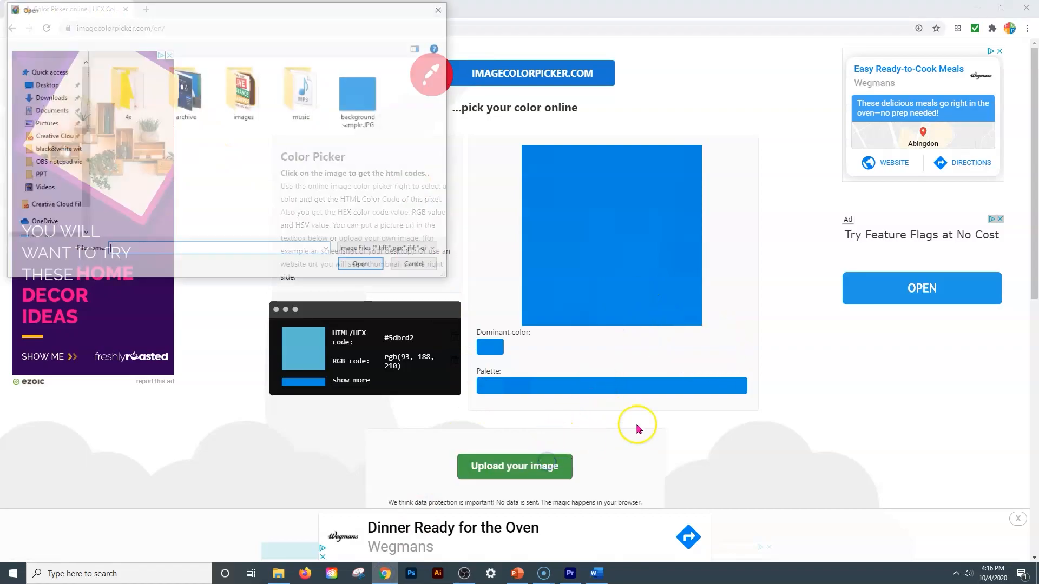
click(359, 95)
click(363, 266)
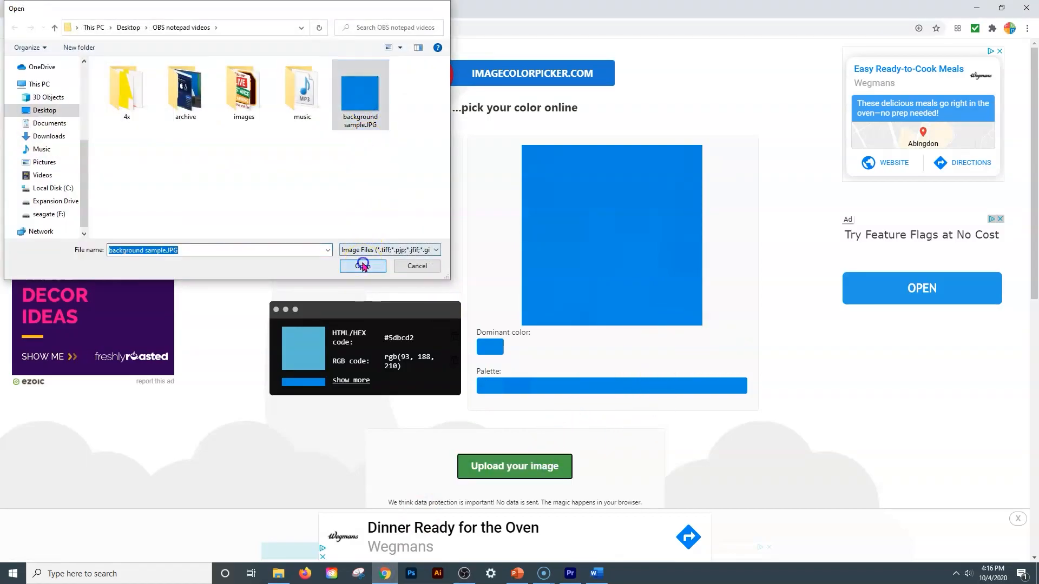
- Pick the dominant color of the uploaded sample and copy its HTML/HEX code
scroll(666, 254, down, 2)
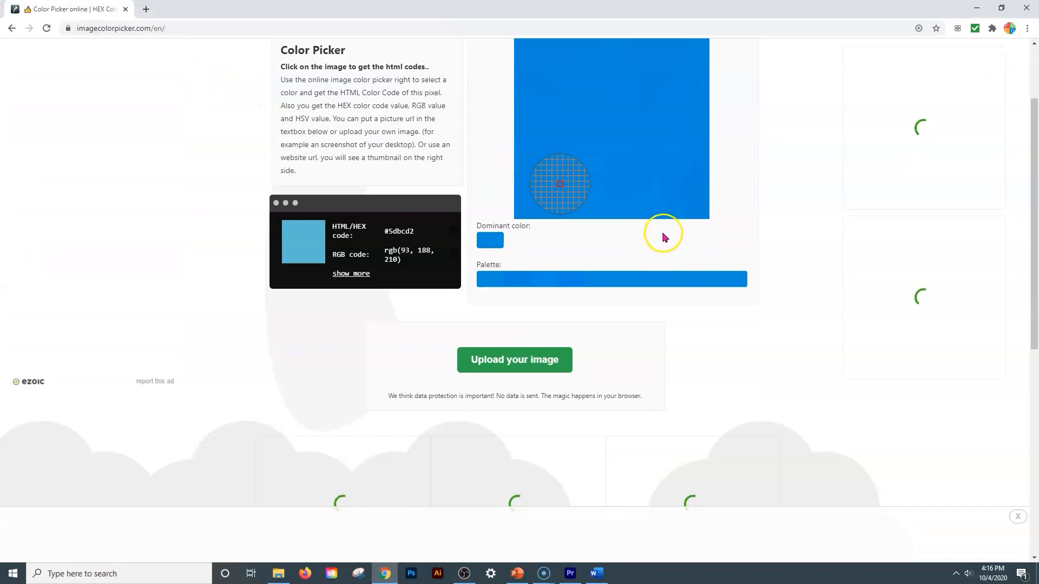
scroll(623, 244, up, 2)
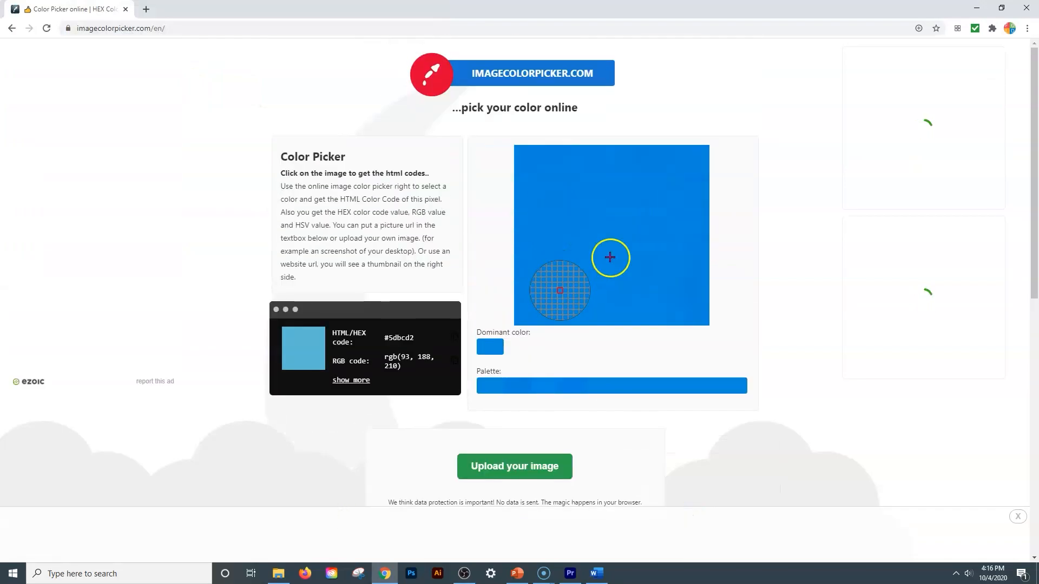
click(491, 347)
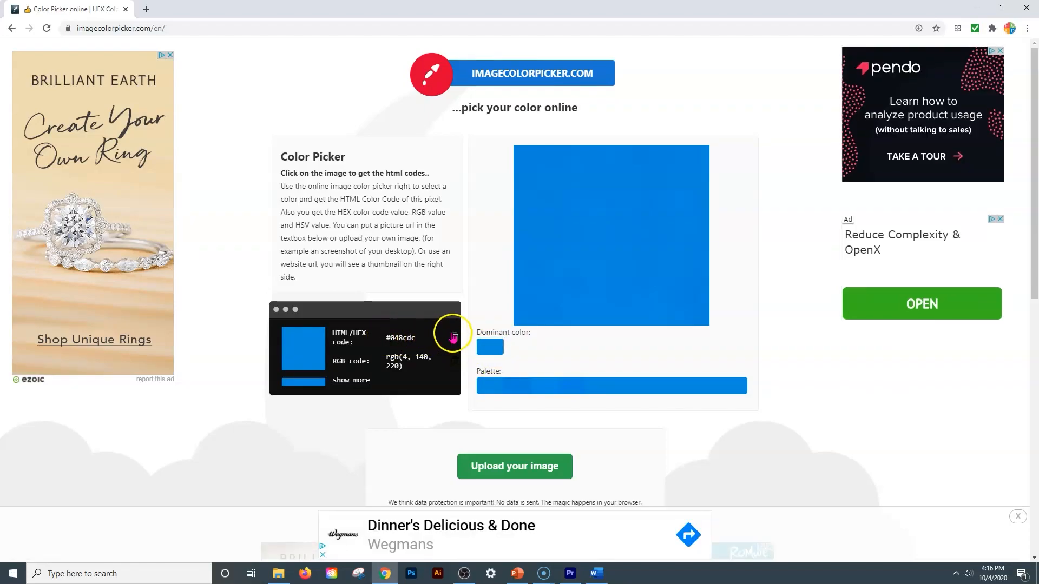
click(453, 338)
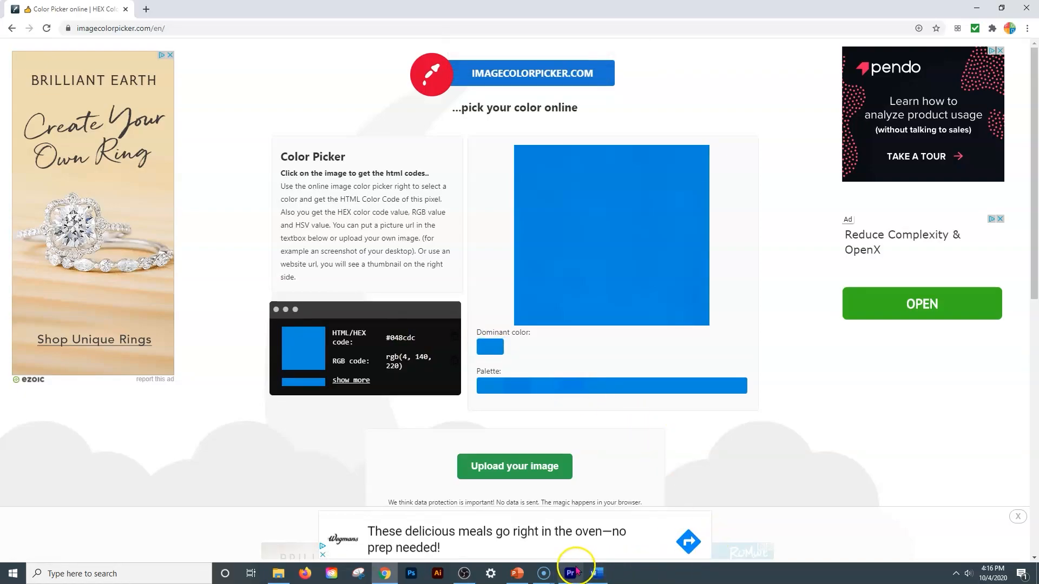
- Switch back to OBS and add a Color Key filter with the default name to "Group colored cam"
click(465, 573)
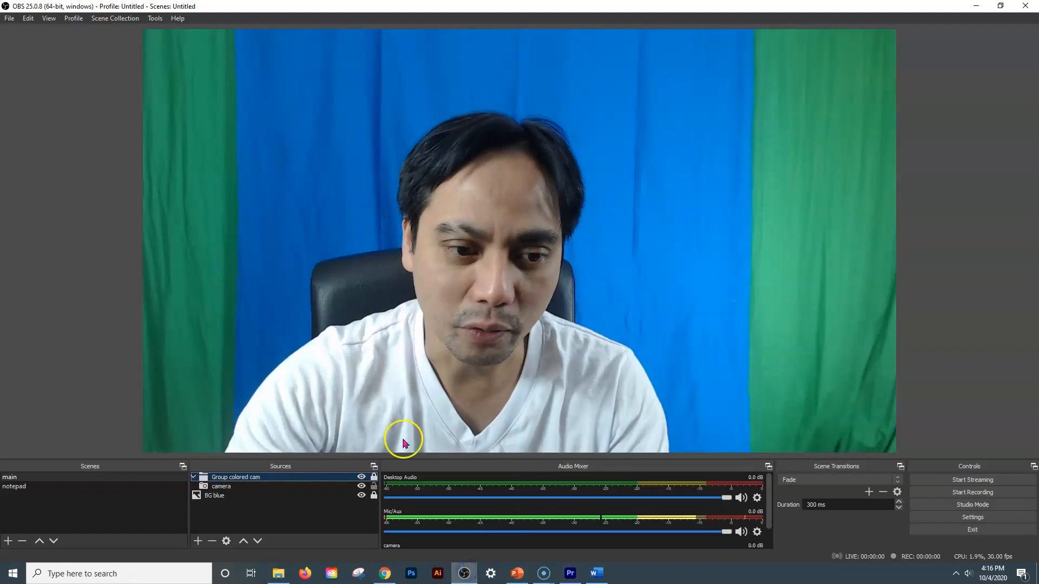
right_click(242, 477)
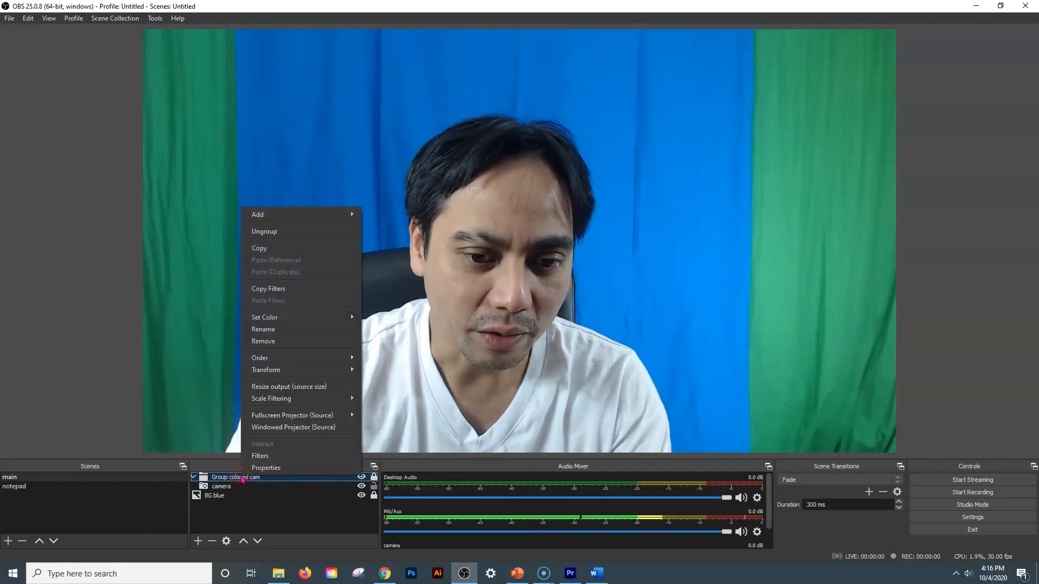
click(259, 457)
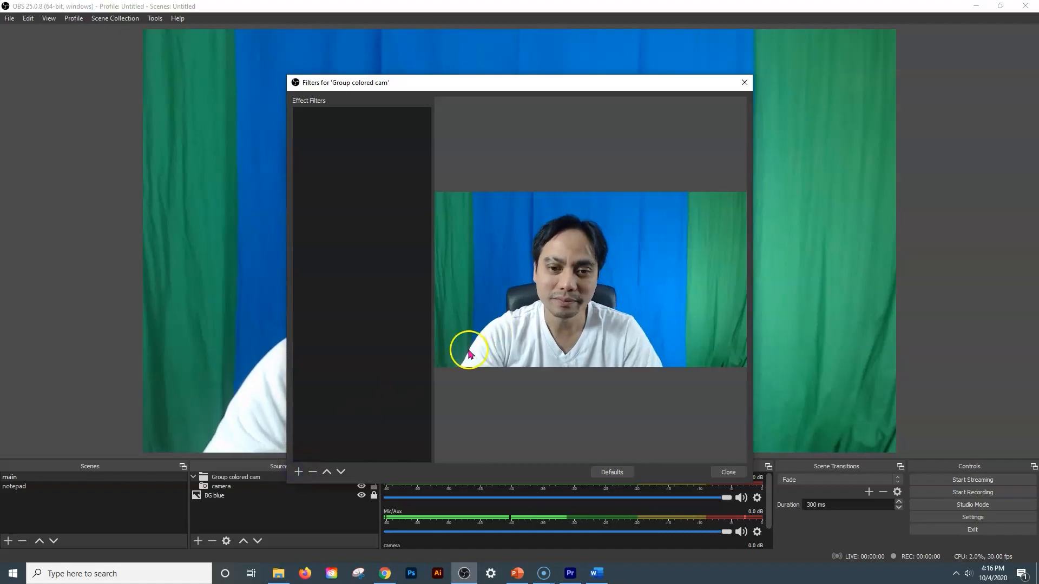
click(298, 472)
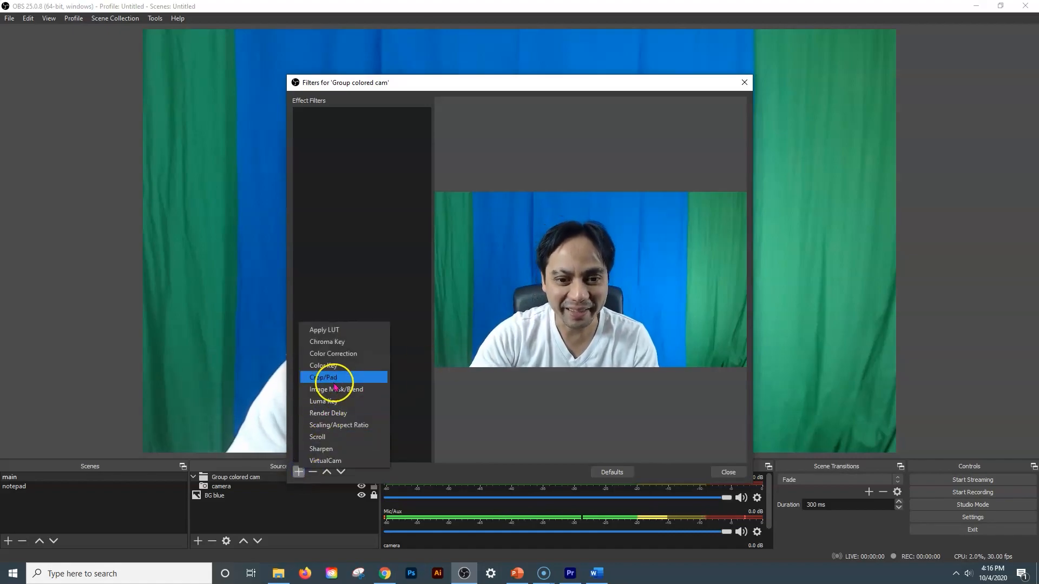
click(349, 365)
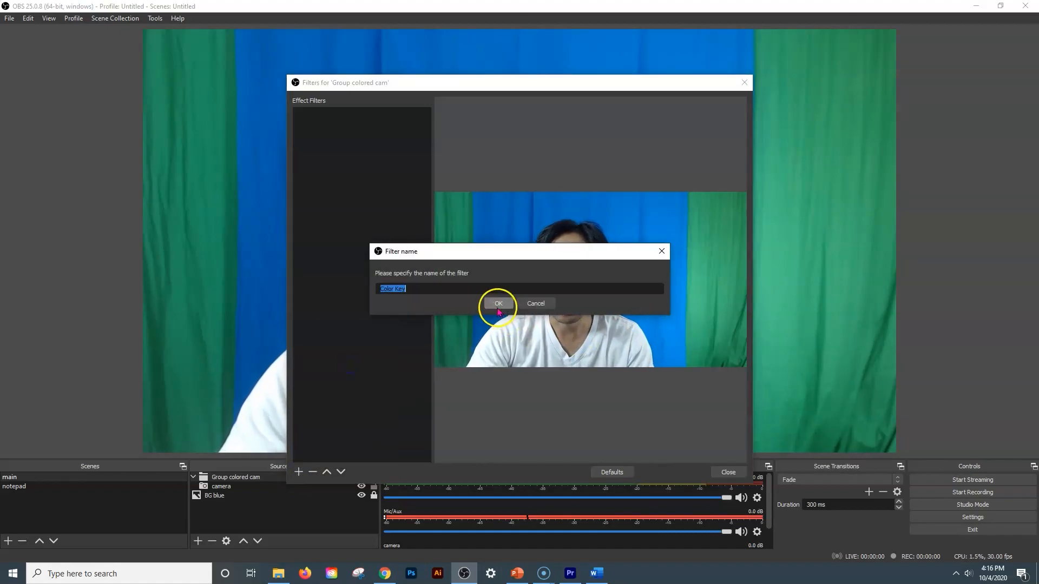
click(498, 305)
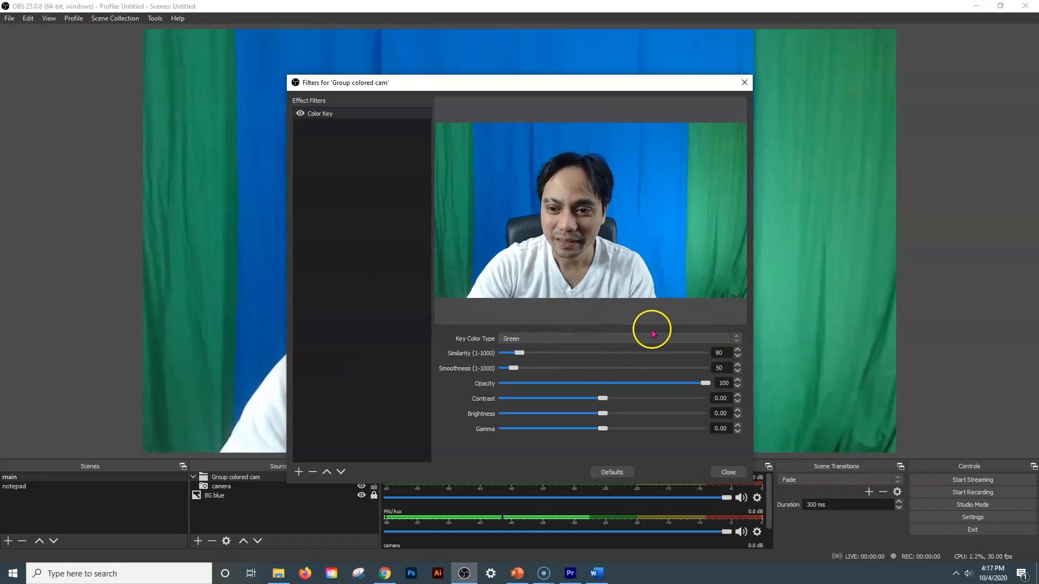
- Set the Color Key filter to a custom key color using the copied HTML code, and raise its similarity until the blue backdrop disappears
click(730, 336)
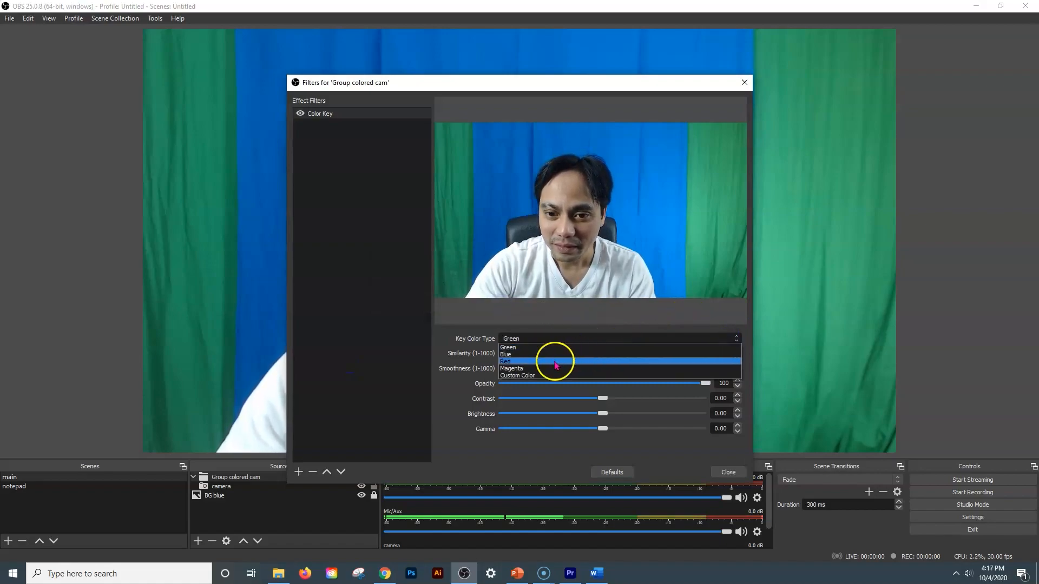
click(525, 376)
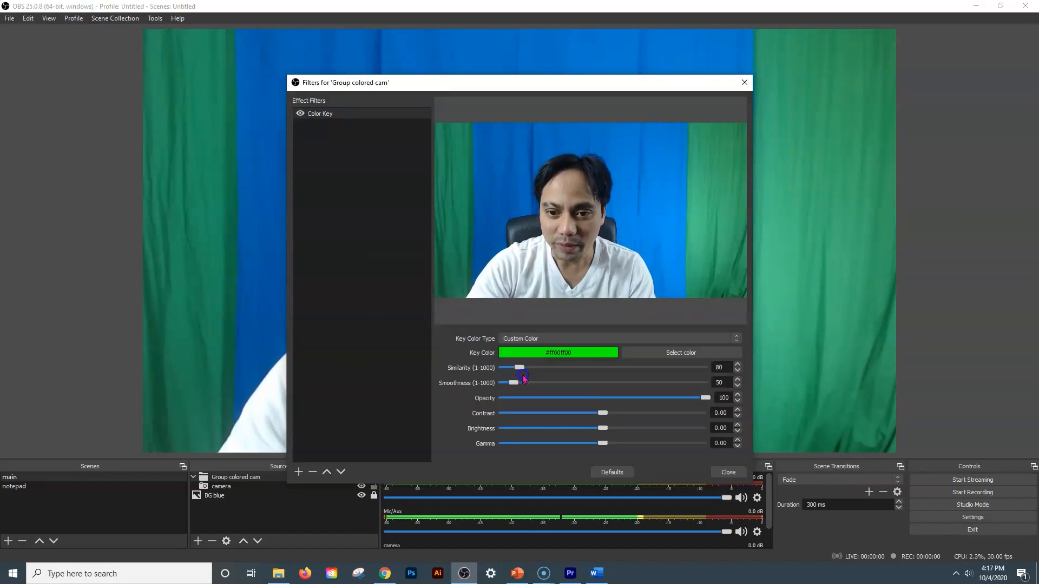
click(682, 355)
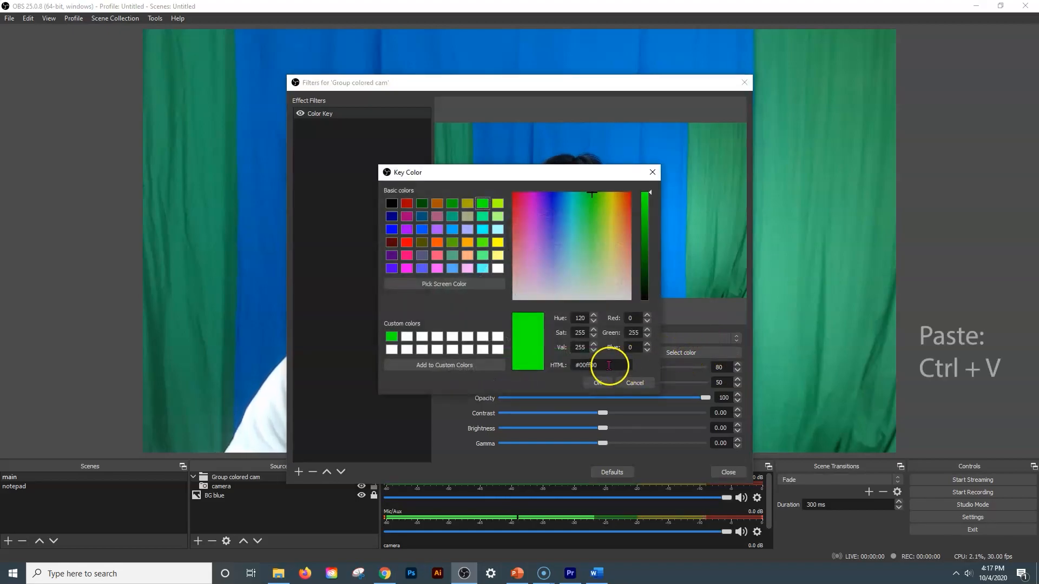
drag(607, 364, 536, 366)
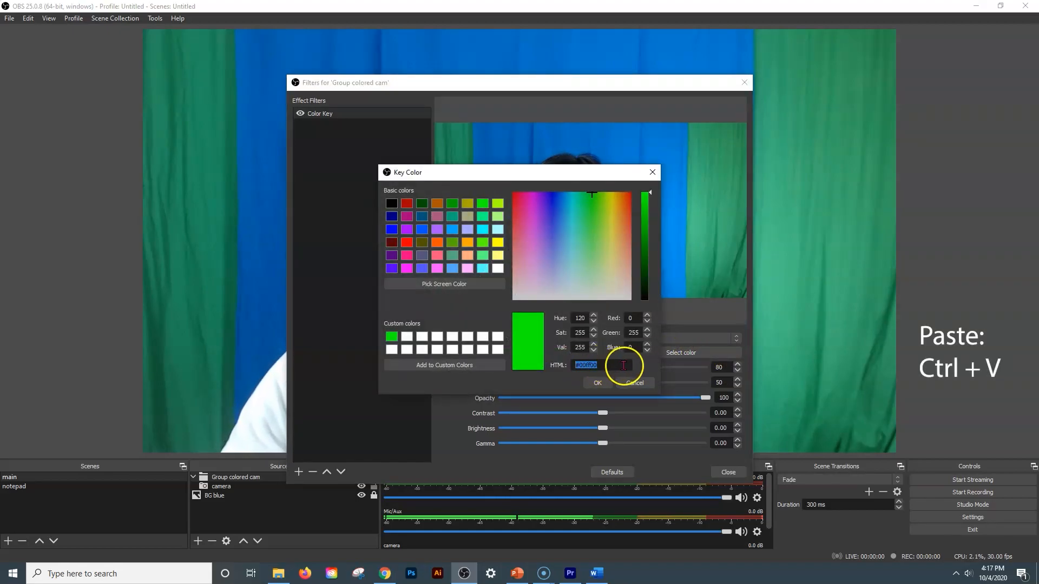
click(597, 383)
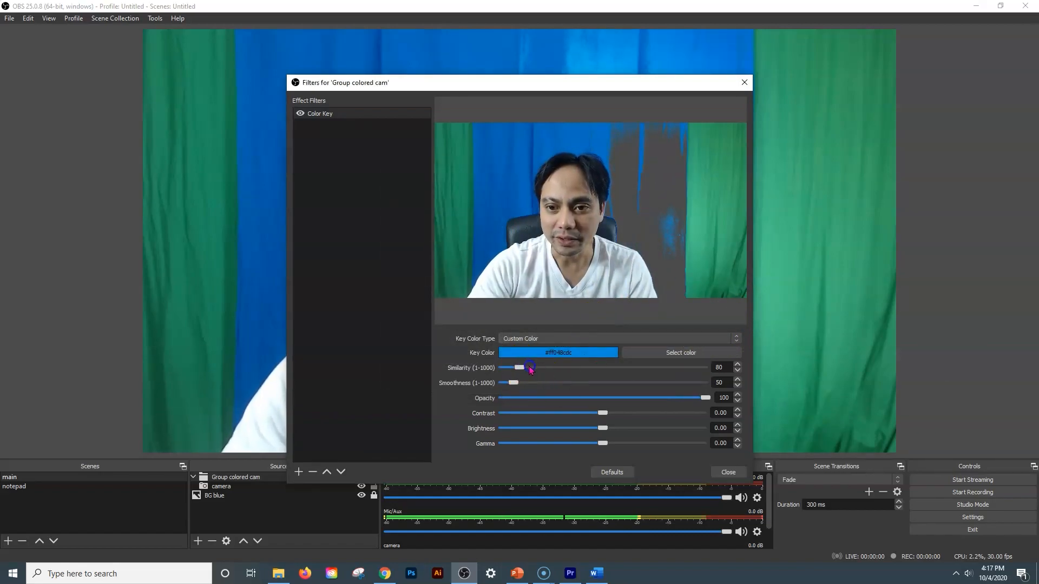
drag(521, 369, 587, 368)
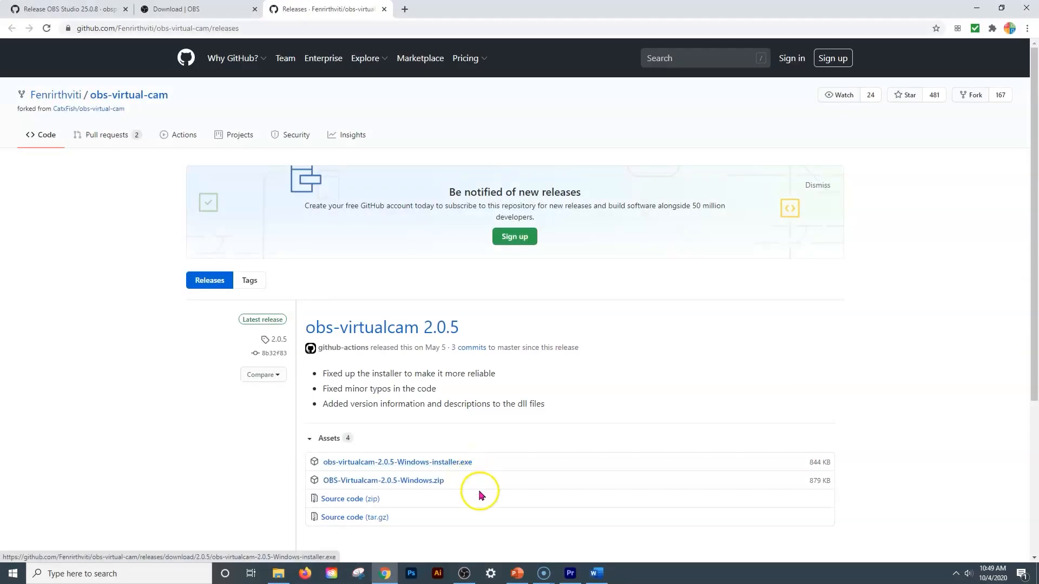
- Download obs-virtualcam-2.0.5-Windows-installer.exe from GitHub in Chrome and install it in the default obs-studio folder with 1 virtual camera
click(456, 463)
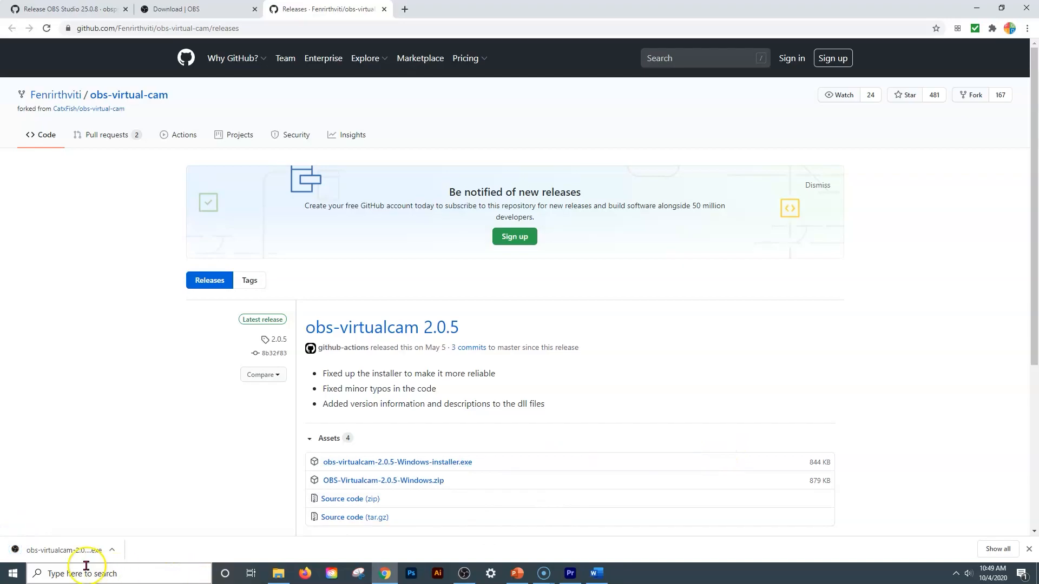
click(76, 550)
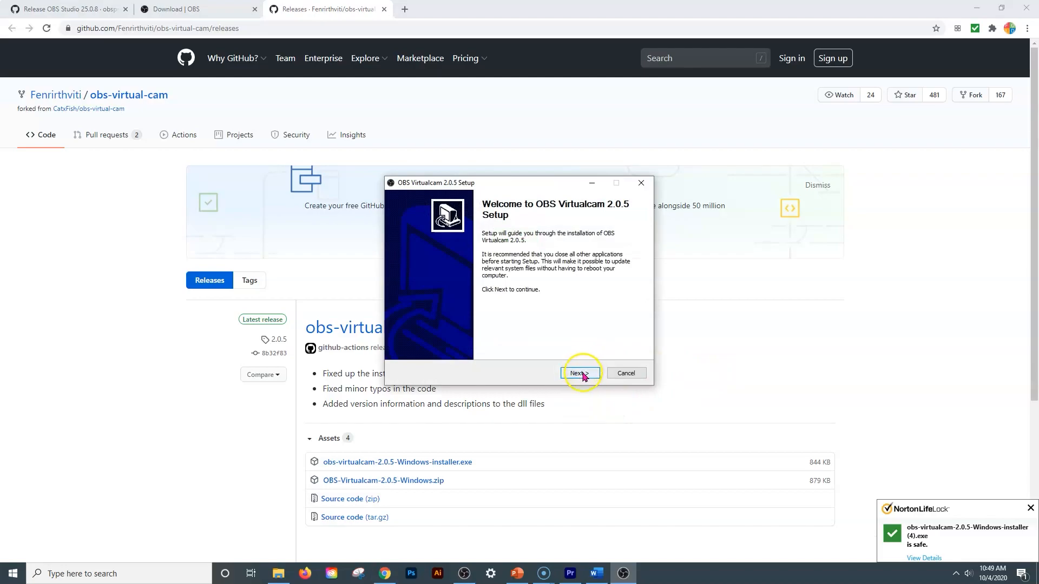
click(582, 375)
click(582, 375)
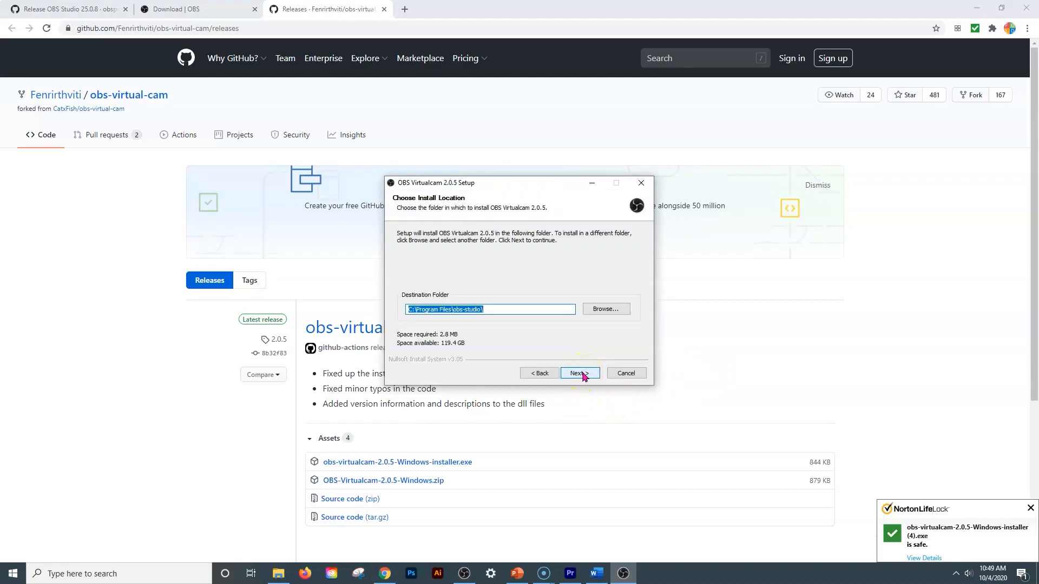
click(582, 374)
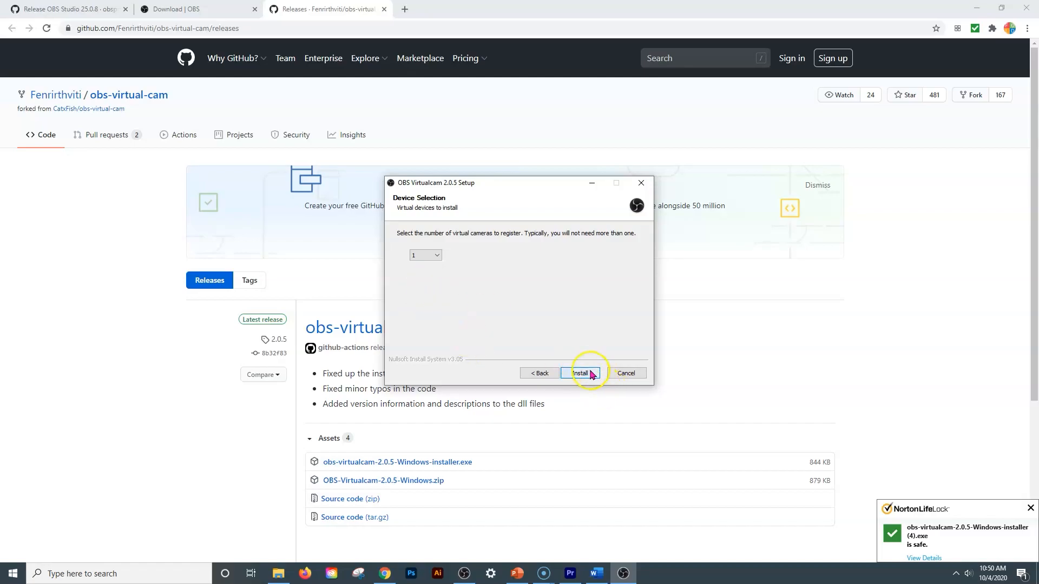
click(590, 373)
click(580, 374)
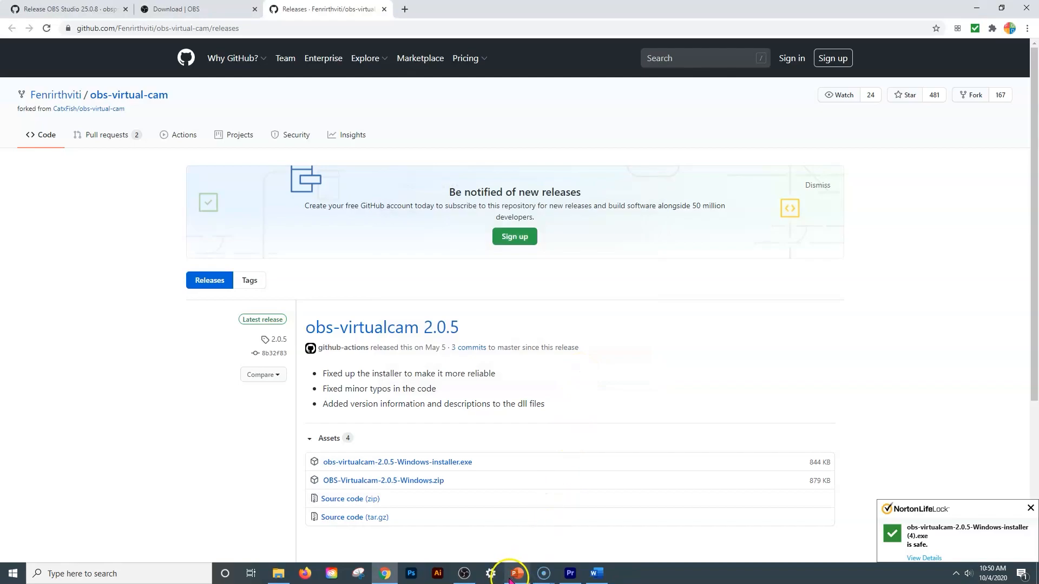
- Switch to OBS, restart it, and start VirtualCam with OBS-Camera as the target camera and AutoStart enabled
click(473, 541)
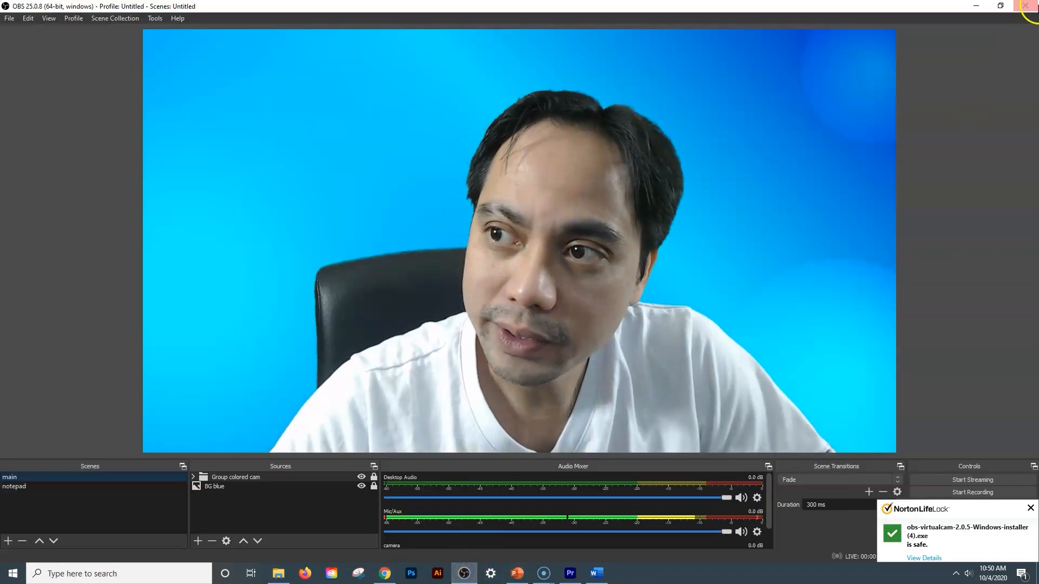
click(1028, 8)
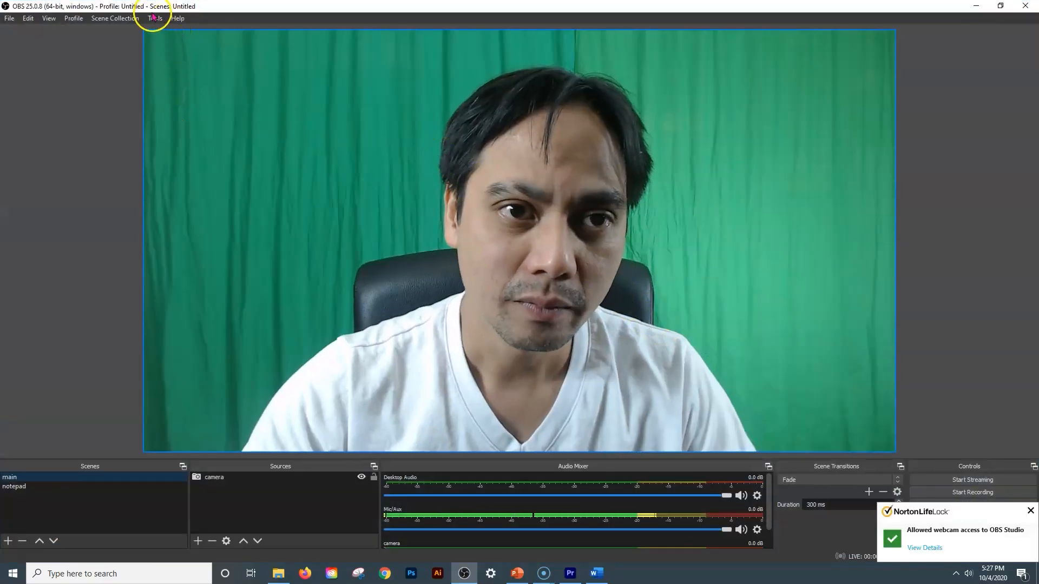
click(154, 18)
click(197, 105)
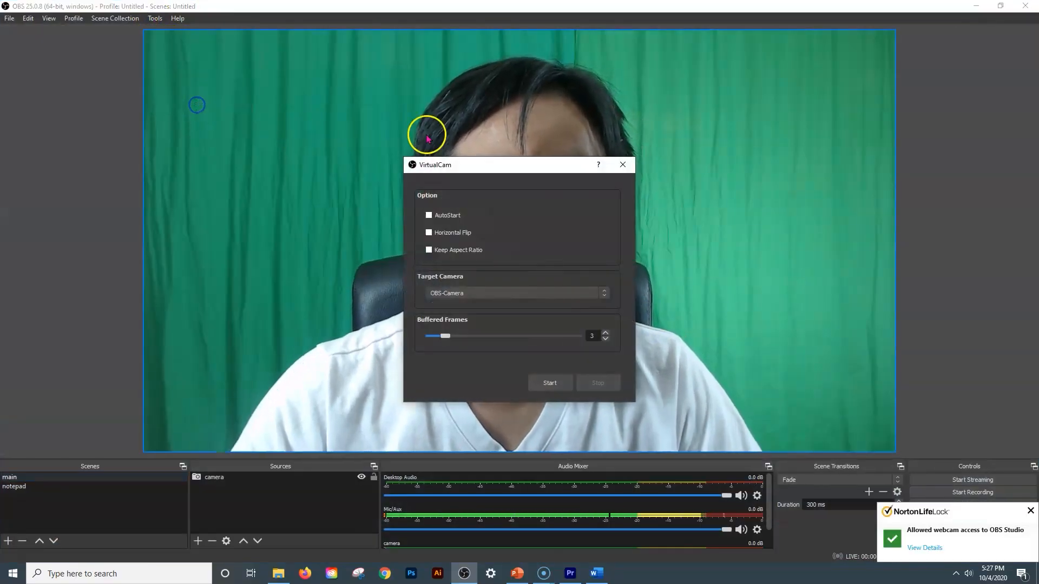
click(546, 384)
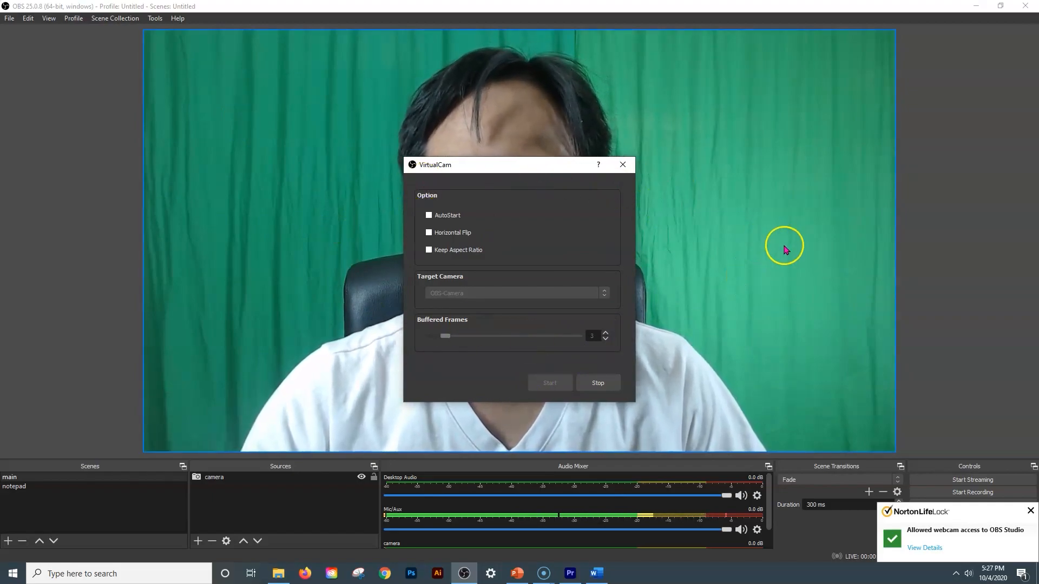
click(448, 215)
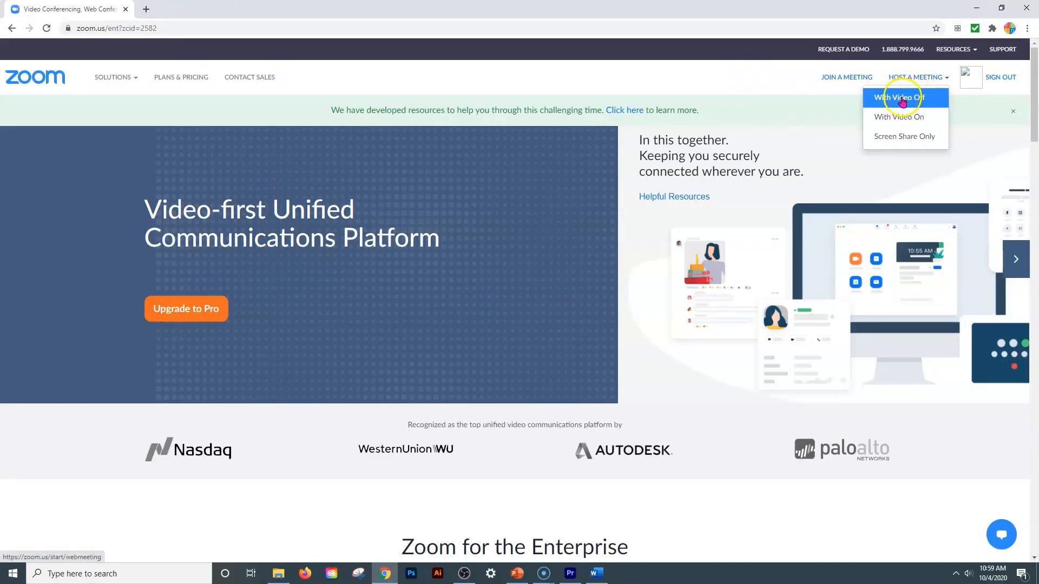
- Host a Zoom meeting with video off from zoom.us in Chrome, opening it in Zoom Meetings and joining with computer audio
click(902, 97)
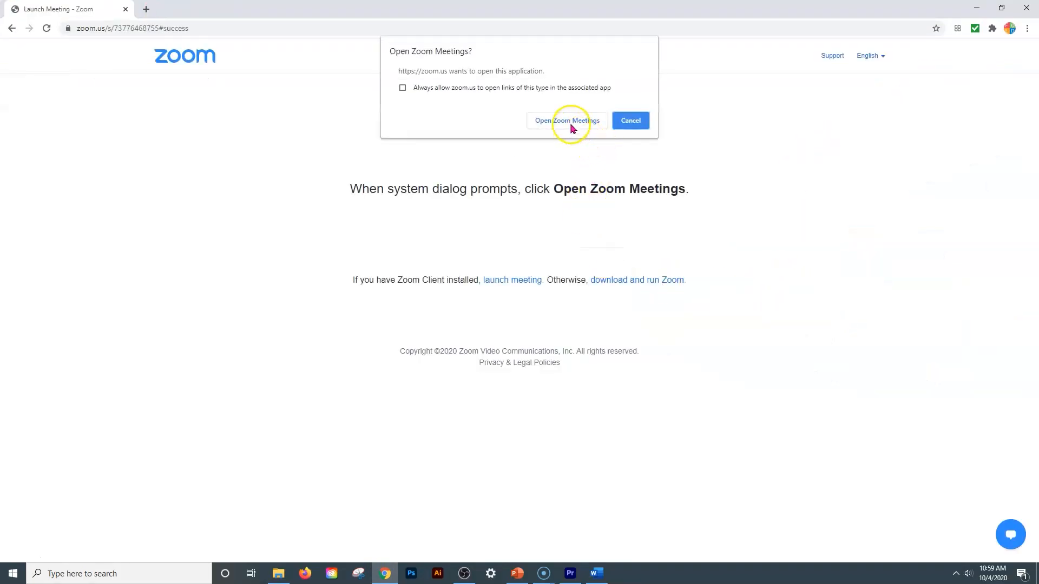
click(571, 123)
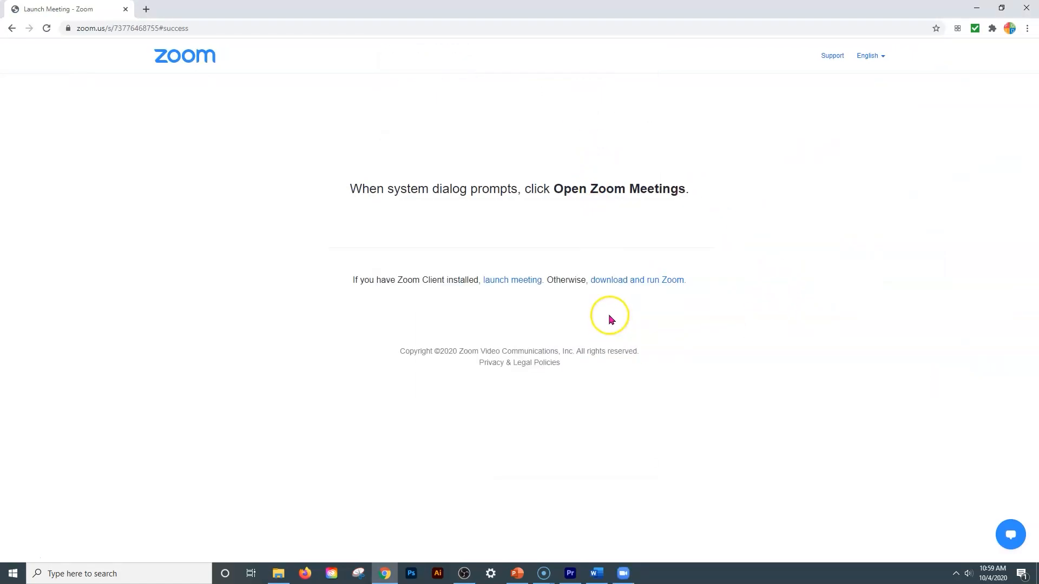
click(525, 255)
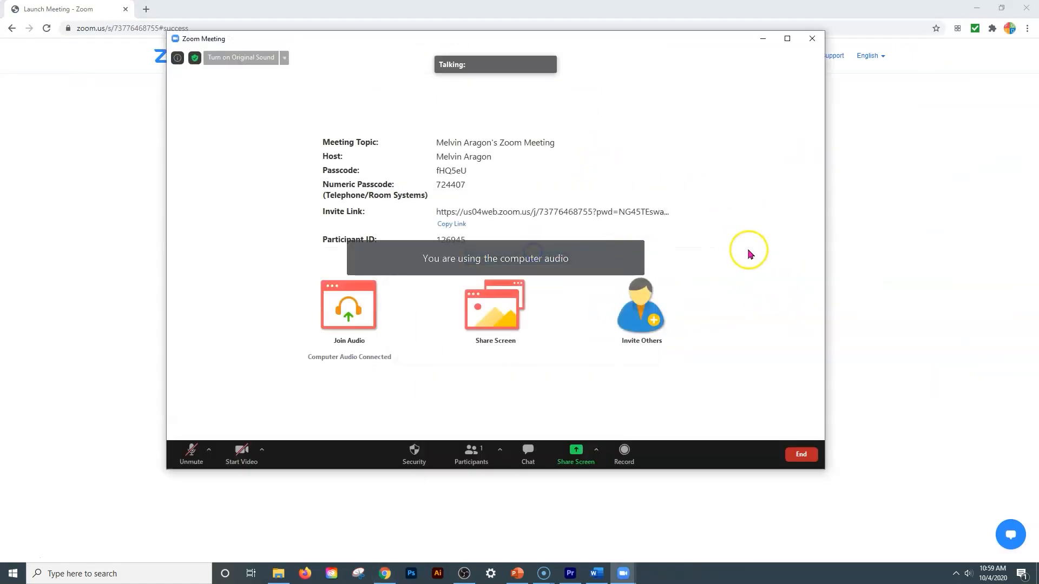
- Select OBS-Camera as the Zoom meeting's camera and start the video
click(260, 450)
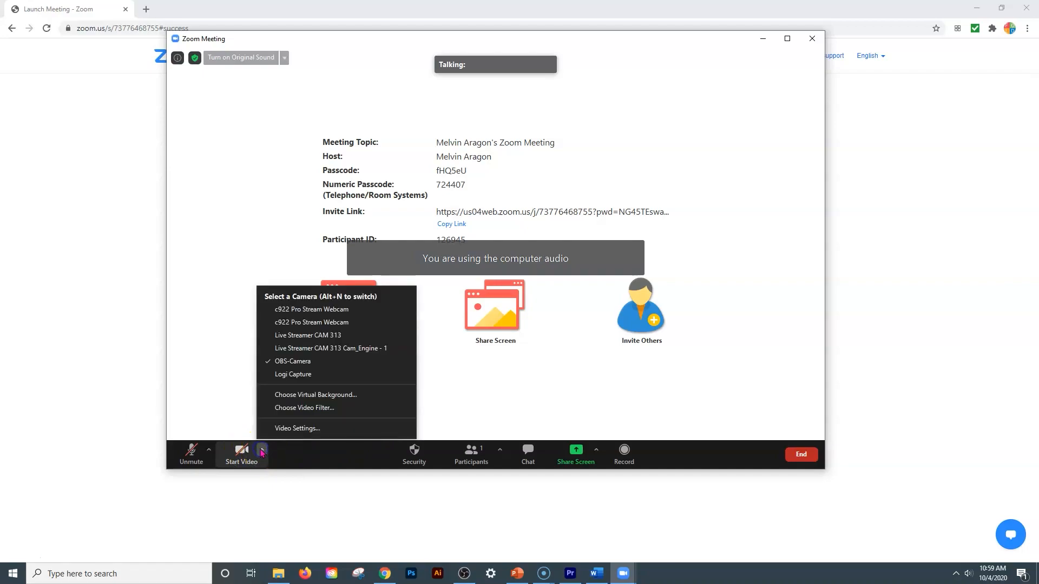
click(312, 362)
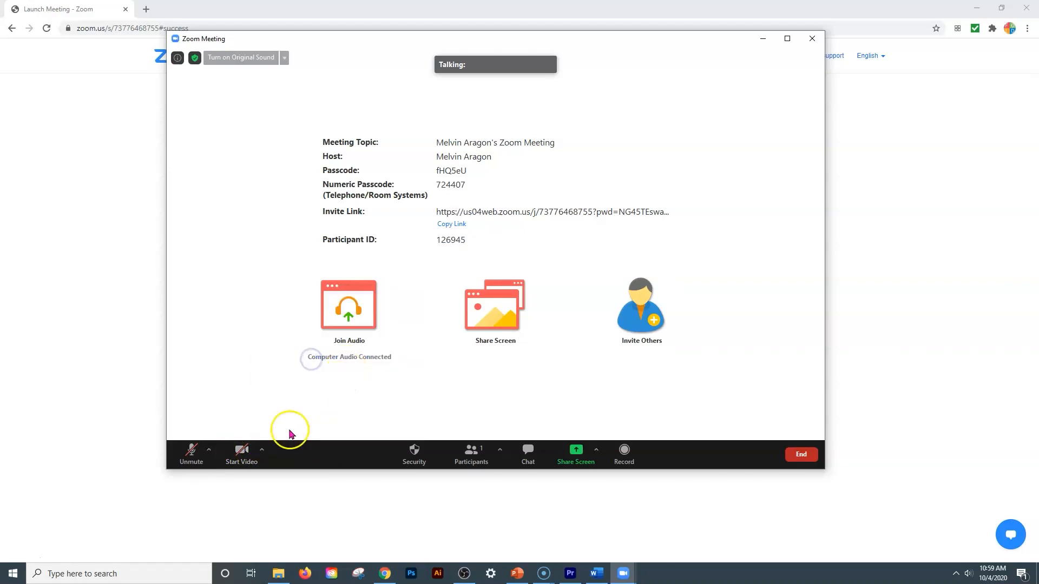
click(242, 448)
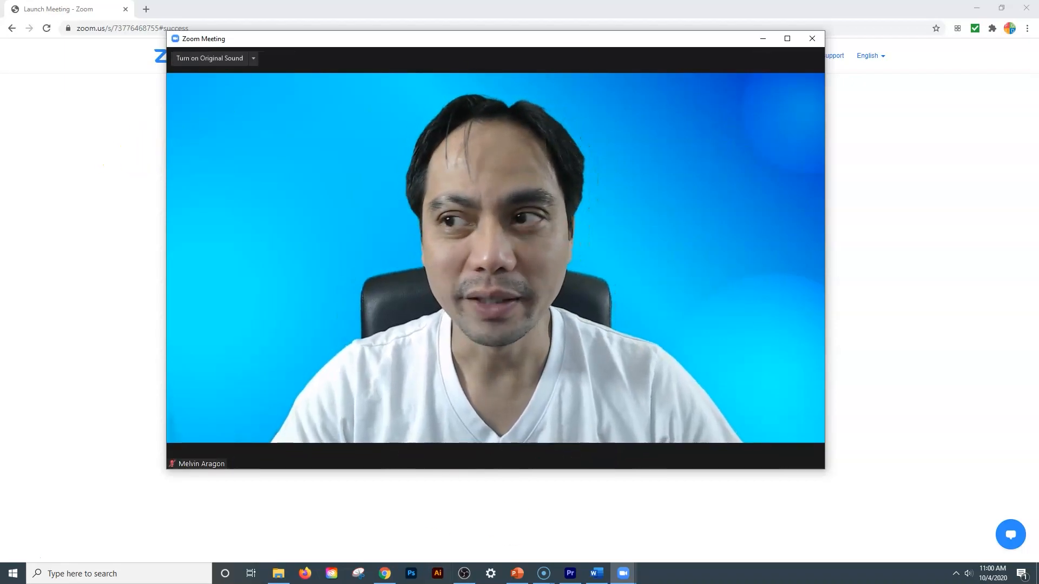
- Arrange the restored OBS window beside the PowerPoint slide show, with the Zoom meeting window below the slide show
click(977, 7)
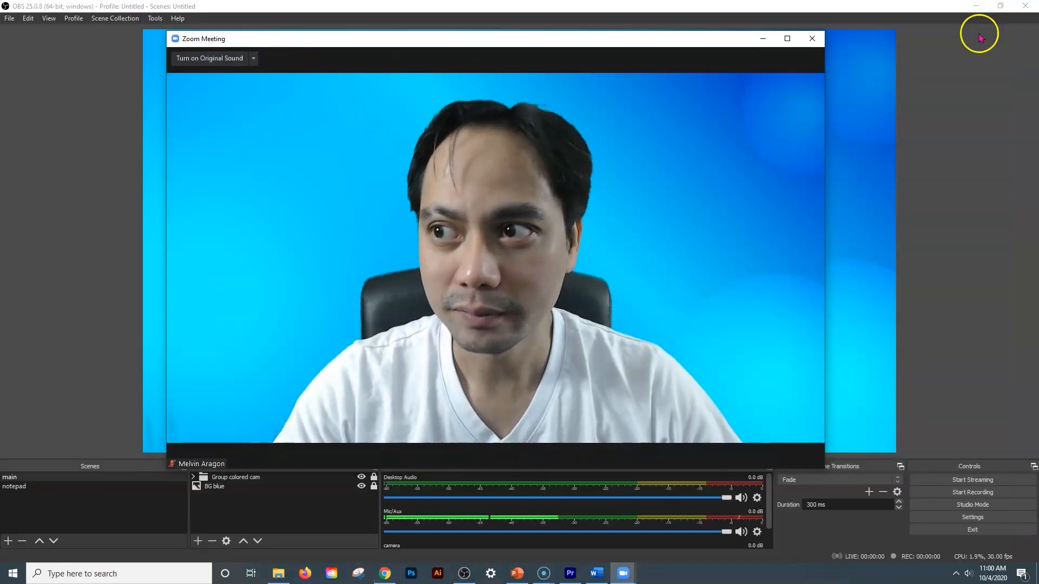
click(998, 6)
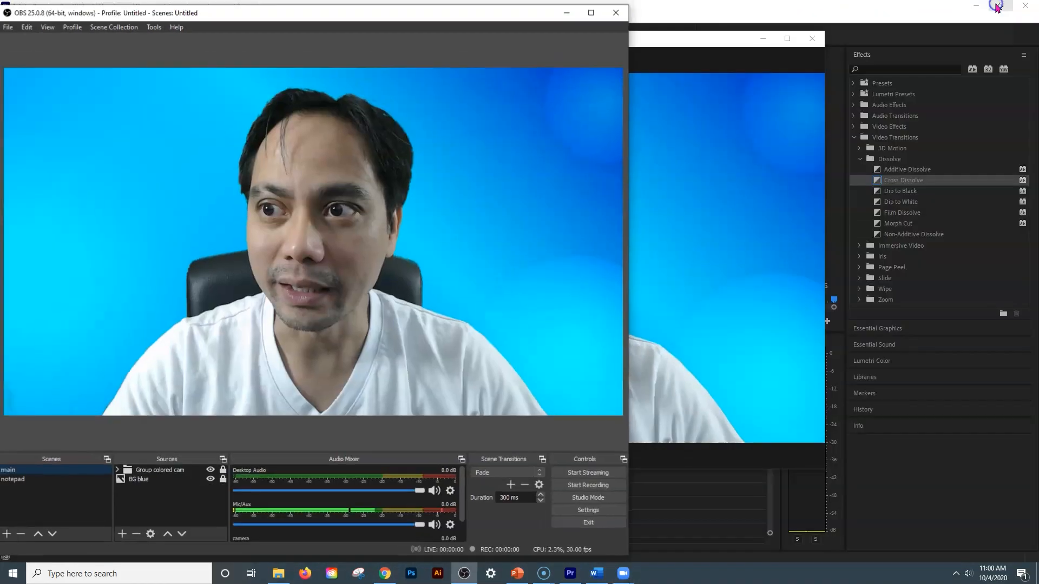
drag(423, 16, 420, 11)
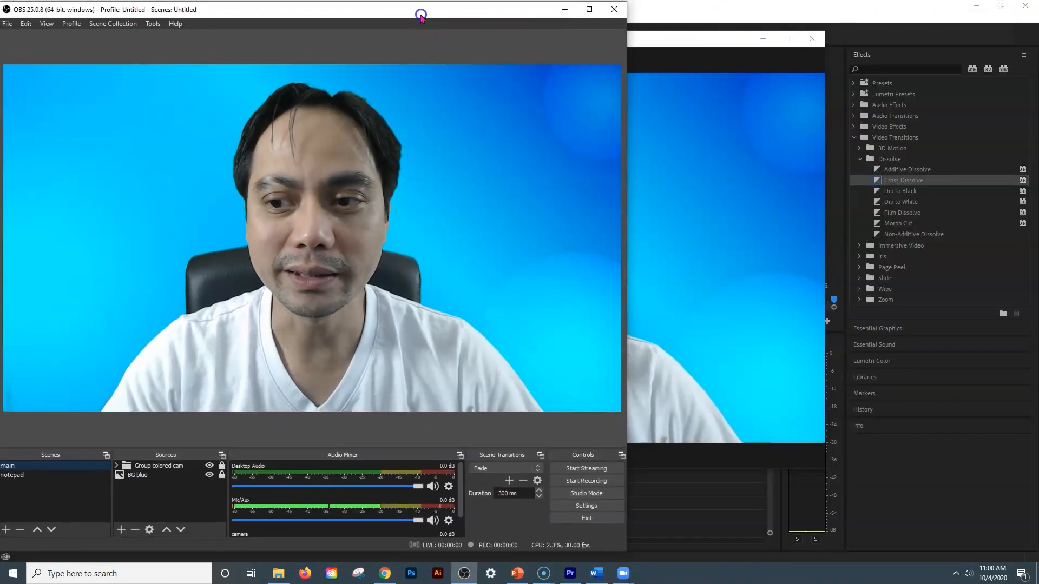
drag(704, 42, 882, 130)
click(979, 6)
click(697, 47)
drag(376, 121, 622, 252)
drag(768, 14, 784, 12)
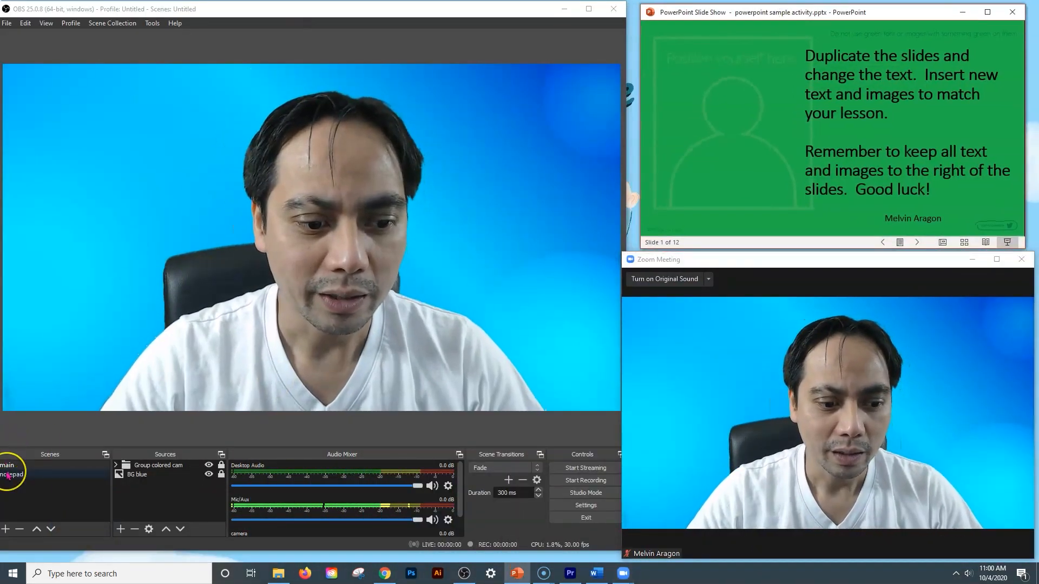
- Switch OBS to the notepad scene and advance the PowerPoint slide show past the "Sound It Out" slide
click(9, 475)
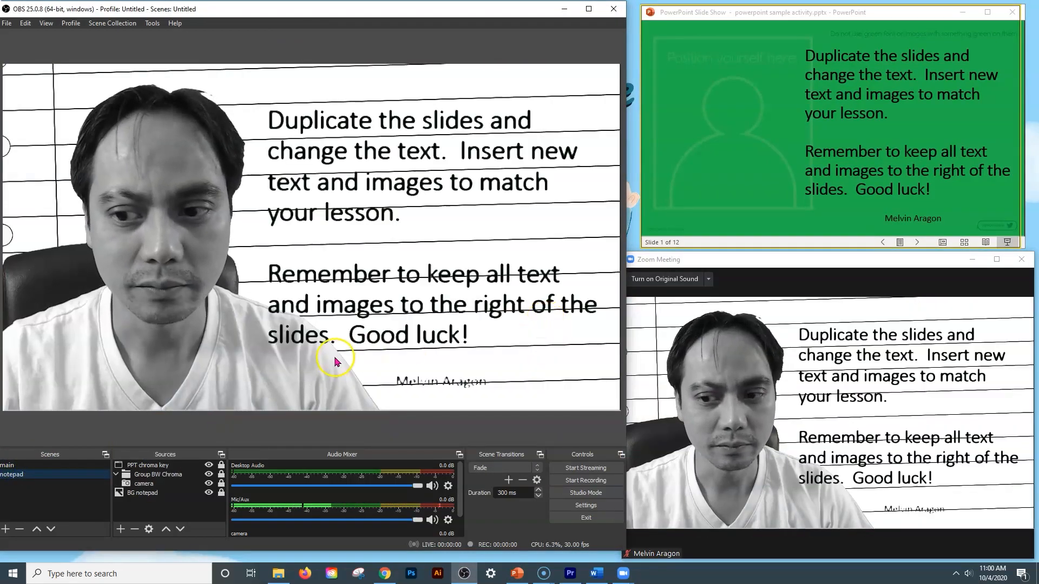
drag(793, 263, 801, 260)
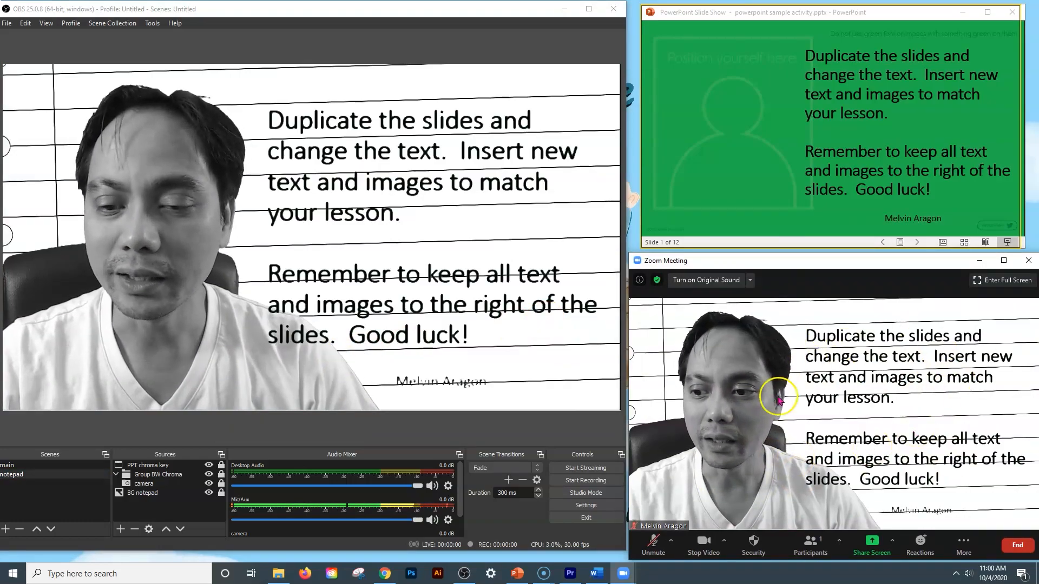
click(792, 159)
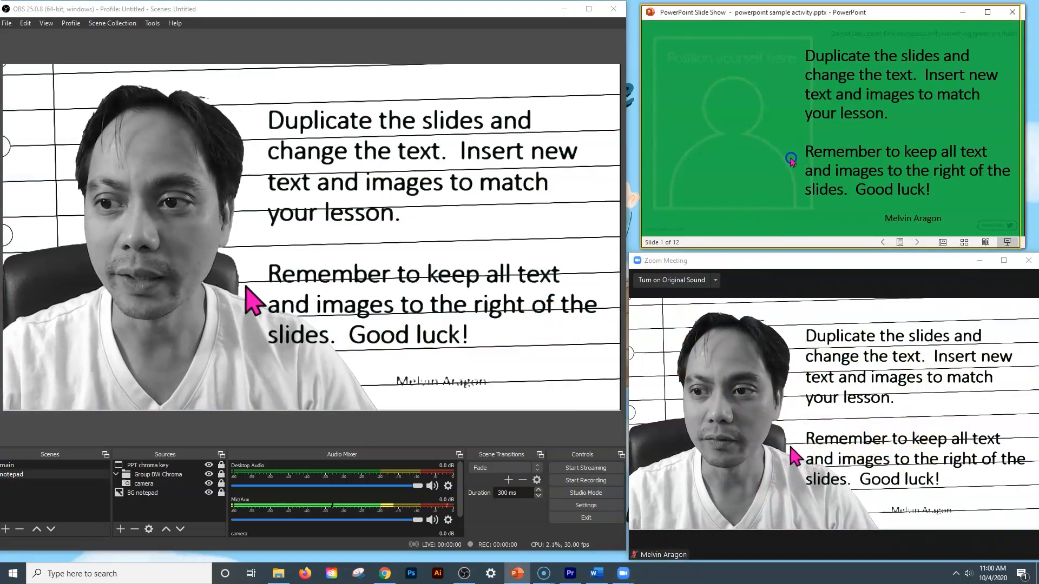
click(779, 158)
click(796, 160)
click(811, 161)
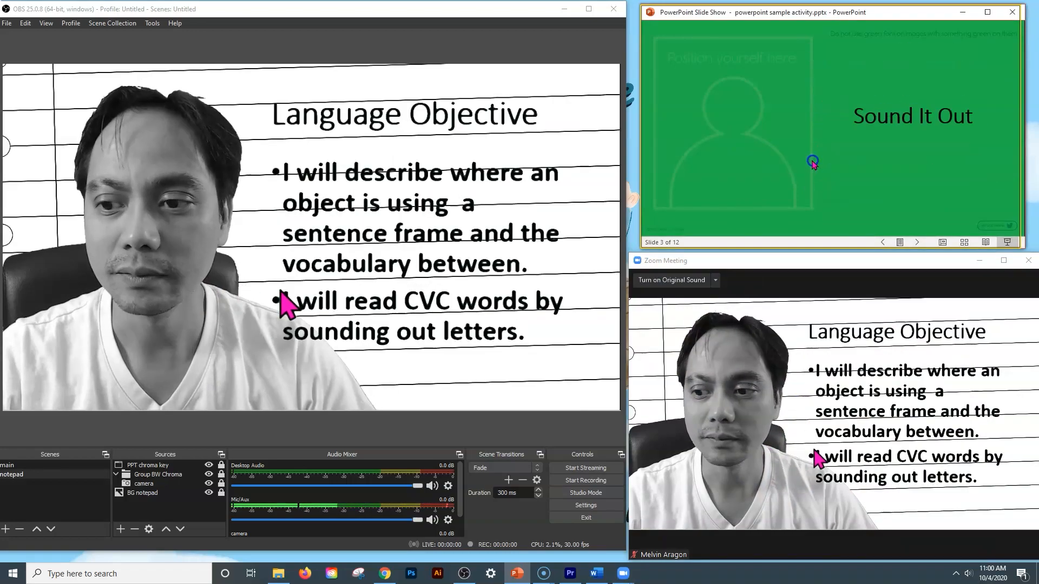
click(802, 177)
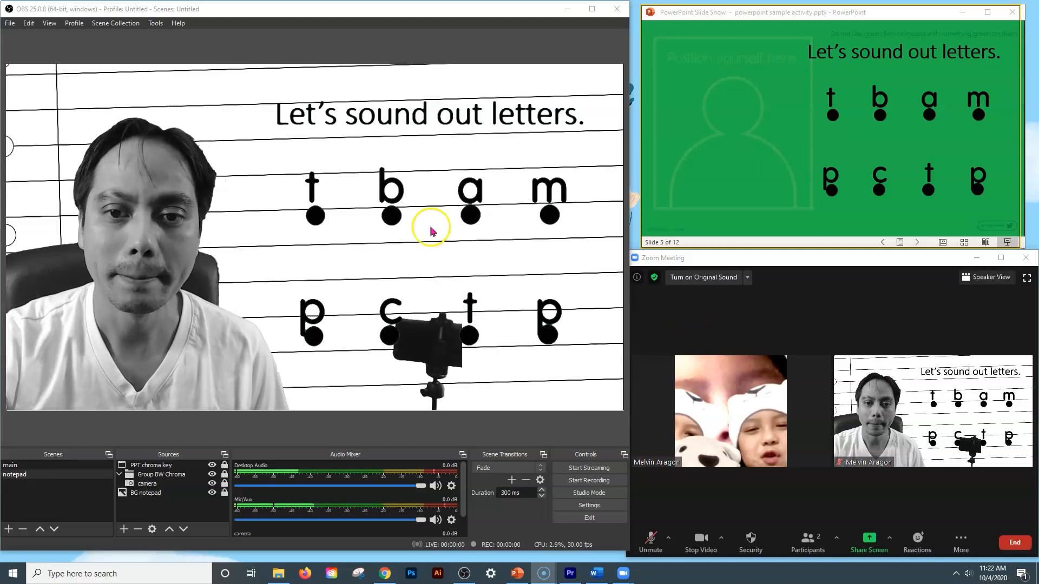
- Open a windowed projector of the OBS preview and place it over the upper-right part of the preview
right_click(371, 156)
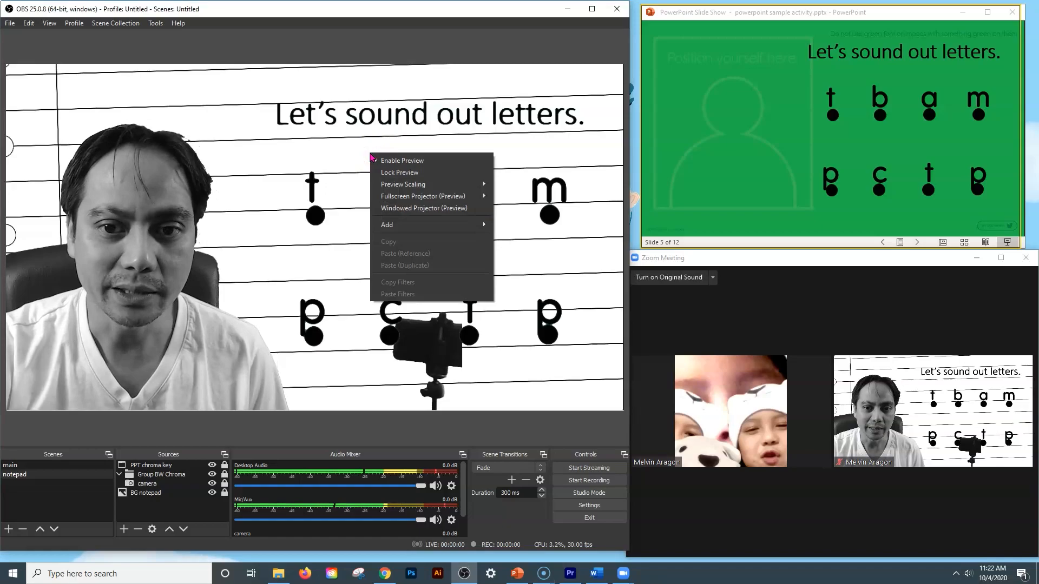
click(430, 209)
drag(529, 198, 499, 68)
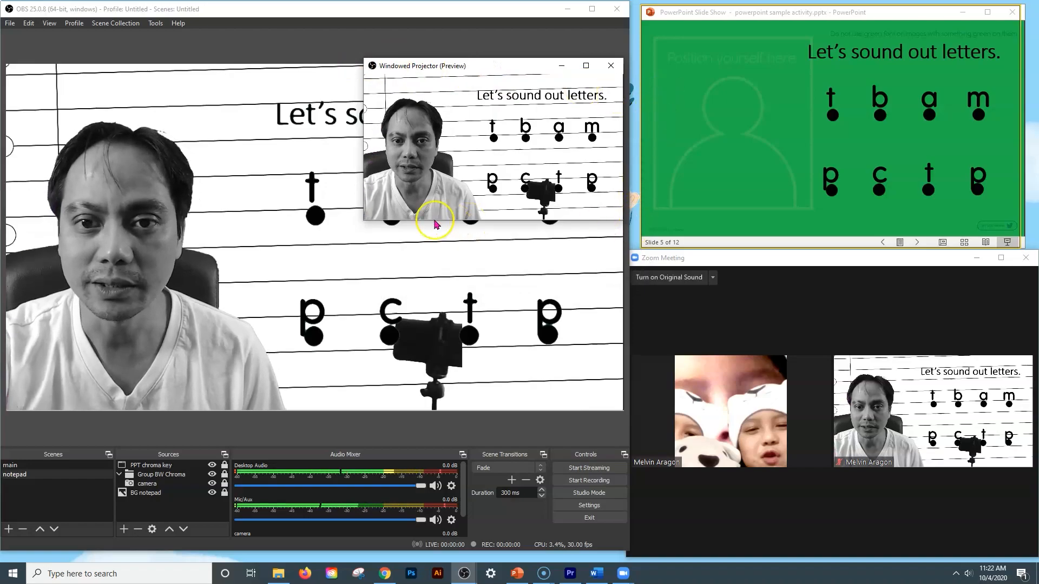
drag(464, 66, 460, 46)
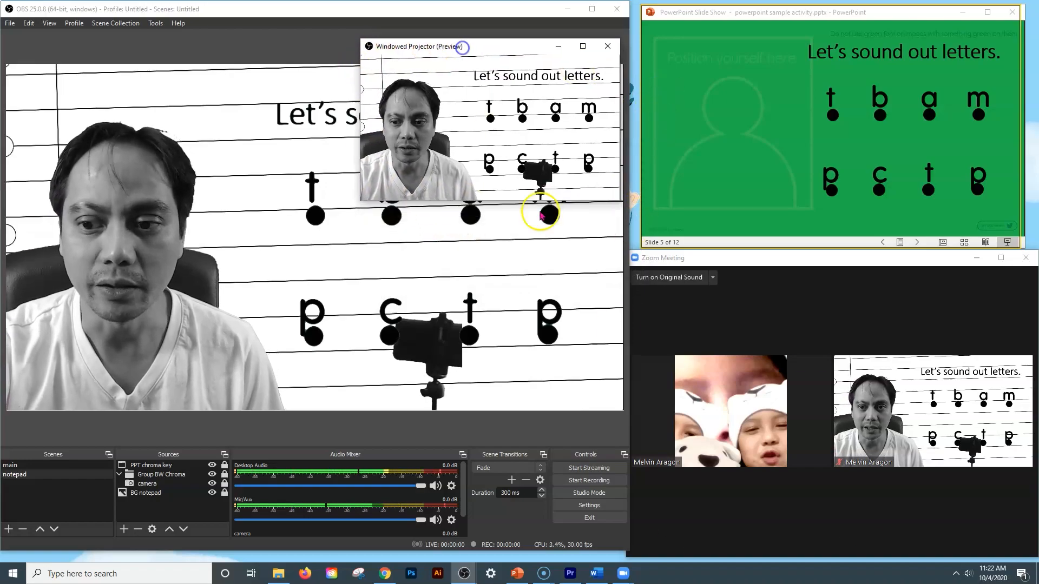
mouse_move(812, 538)
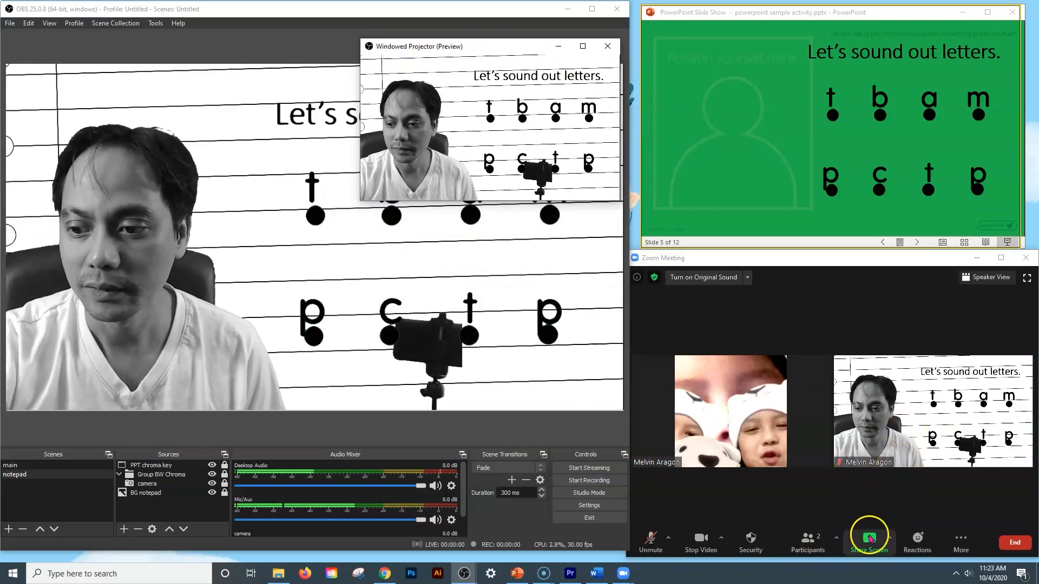
- Share the Windowed Projector (Preview) window in the Zoom meeting
click(869, 539)
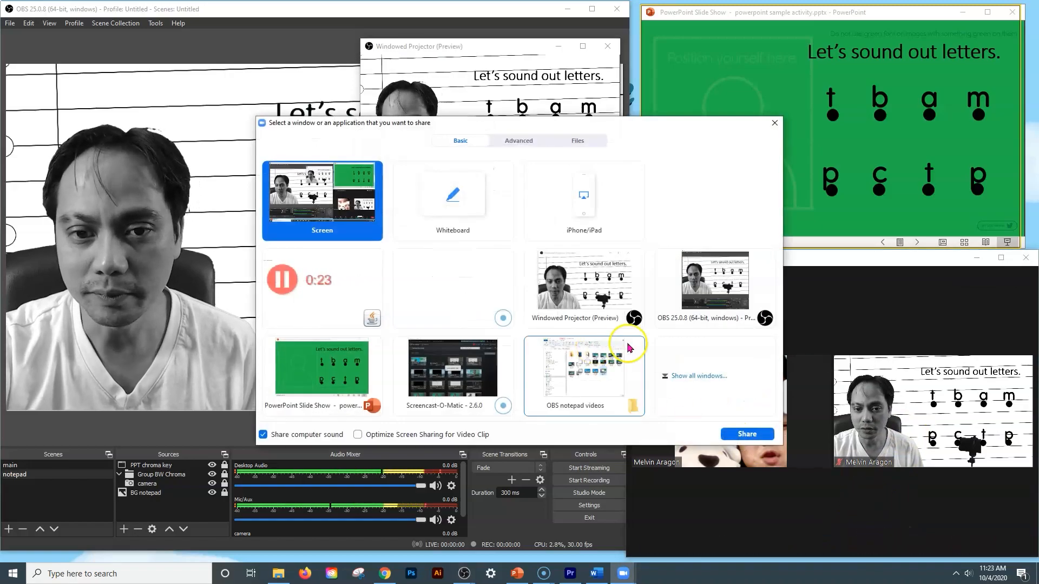
click(575, 294)
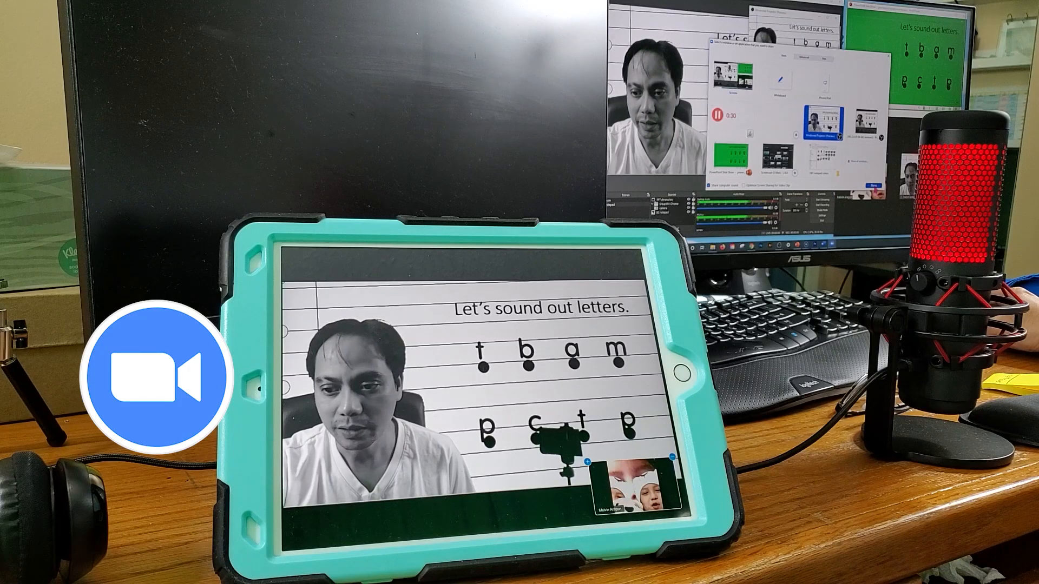
click(747, 434)
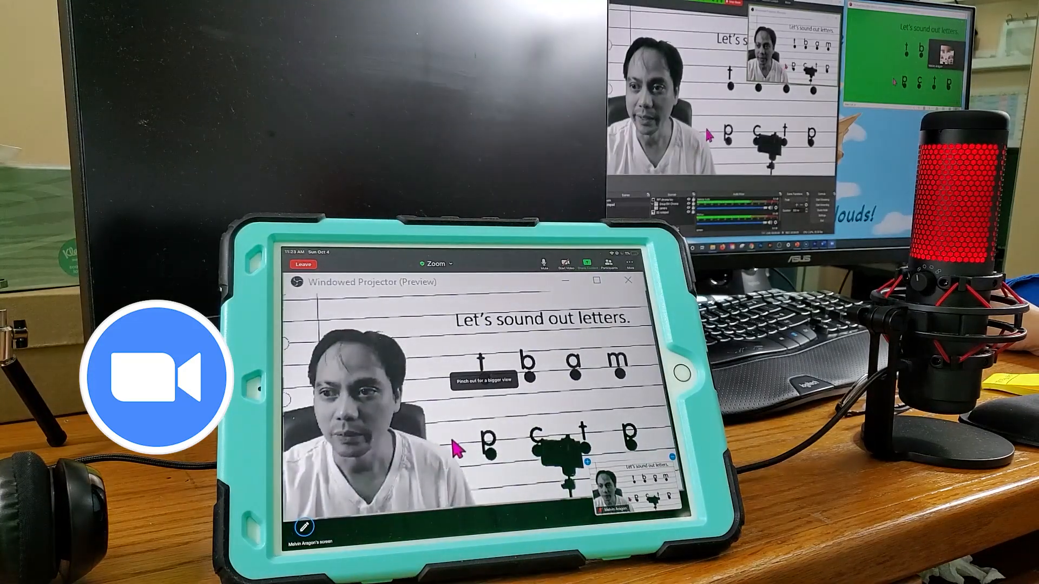
- Advance the PowerPoint slide show through the "bag" word slide and the "Where is the bag?" slide
click(931, 80)
click(910, 80)
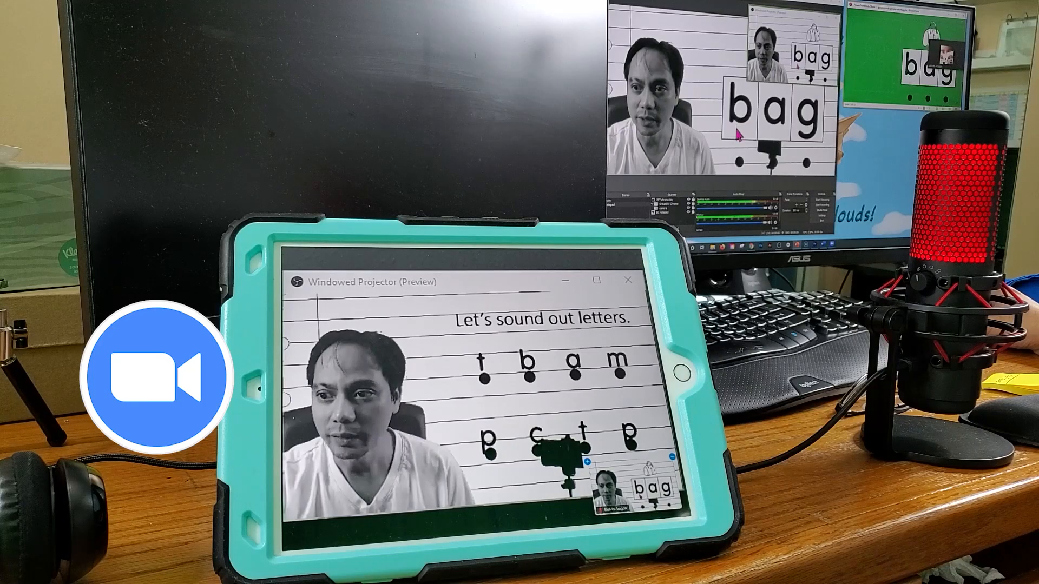
click(909, 83)
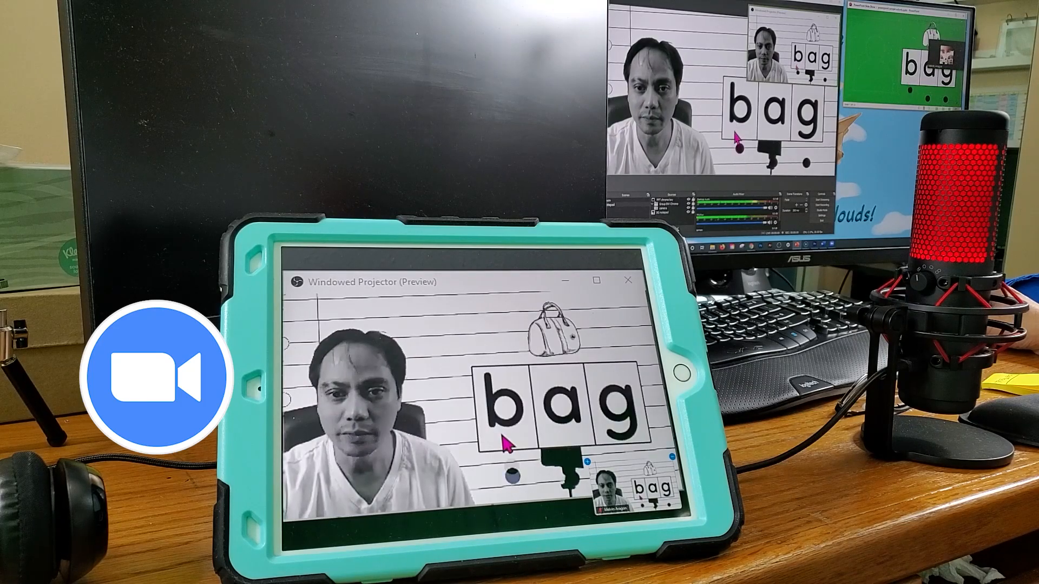
click(899, 85)
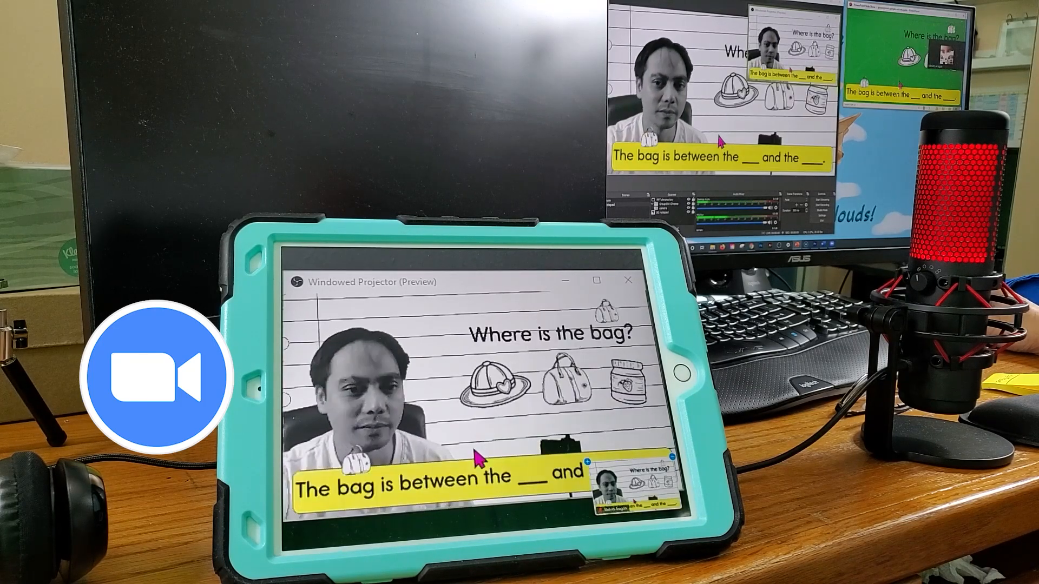
click(900, 82)
click(900, 80)
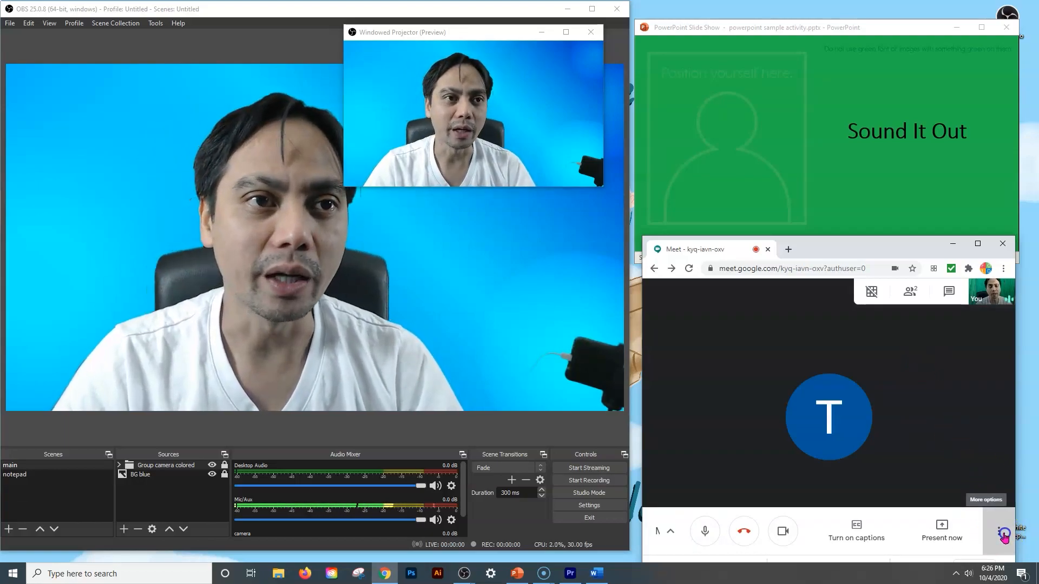
- In the Google Meet video settings, select OBS-Camera as the camera and close the settings
click(1003, 535)
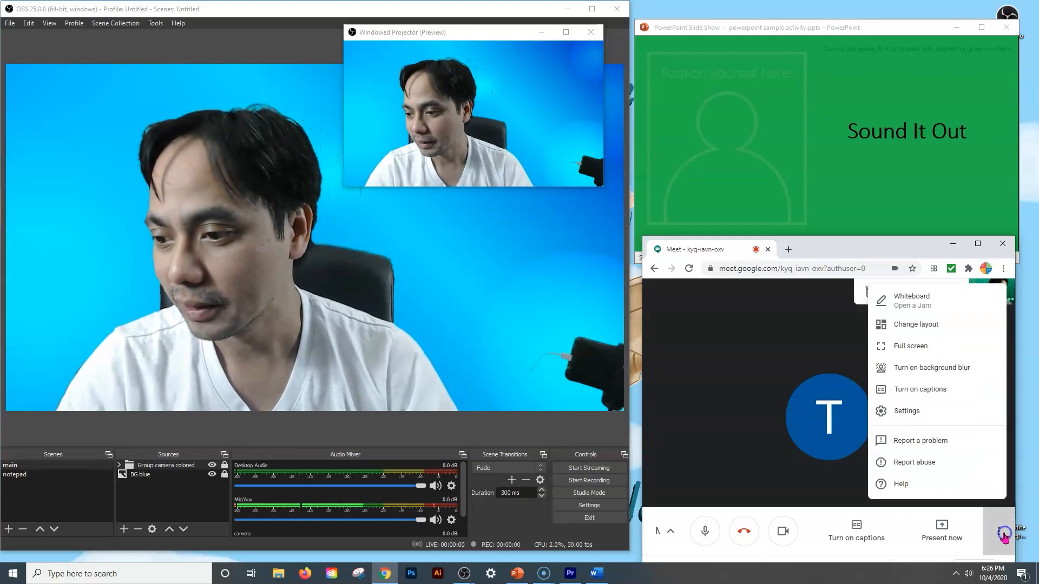
click(914, 412)
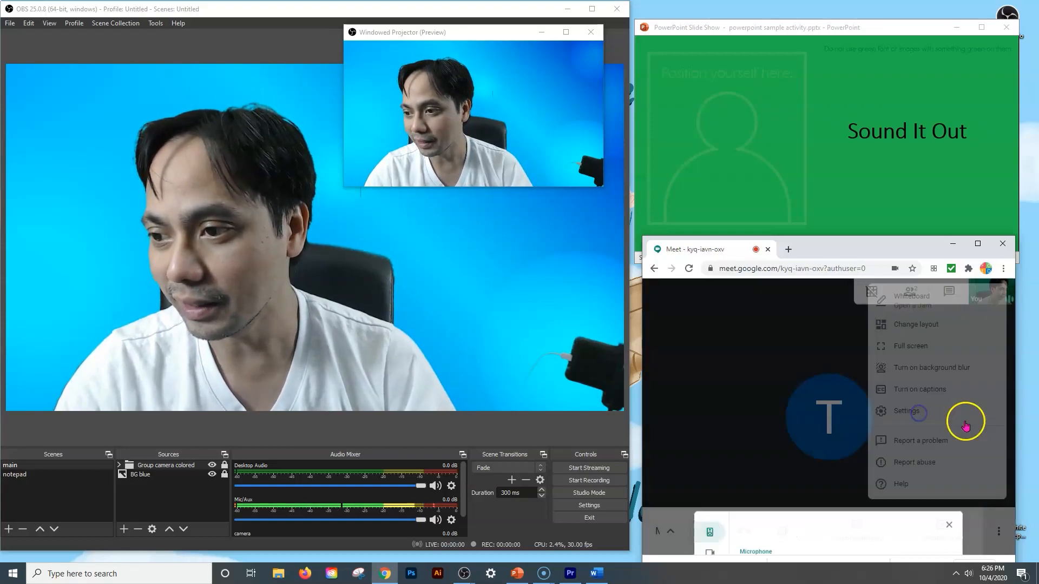
click(681, 353)
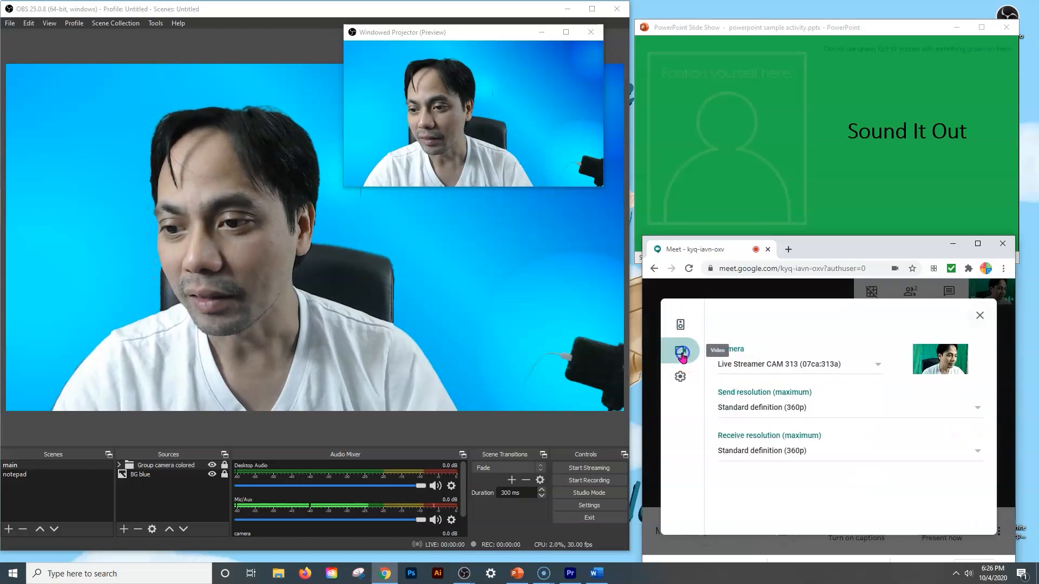
click(878, 368)
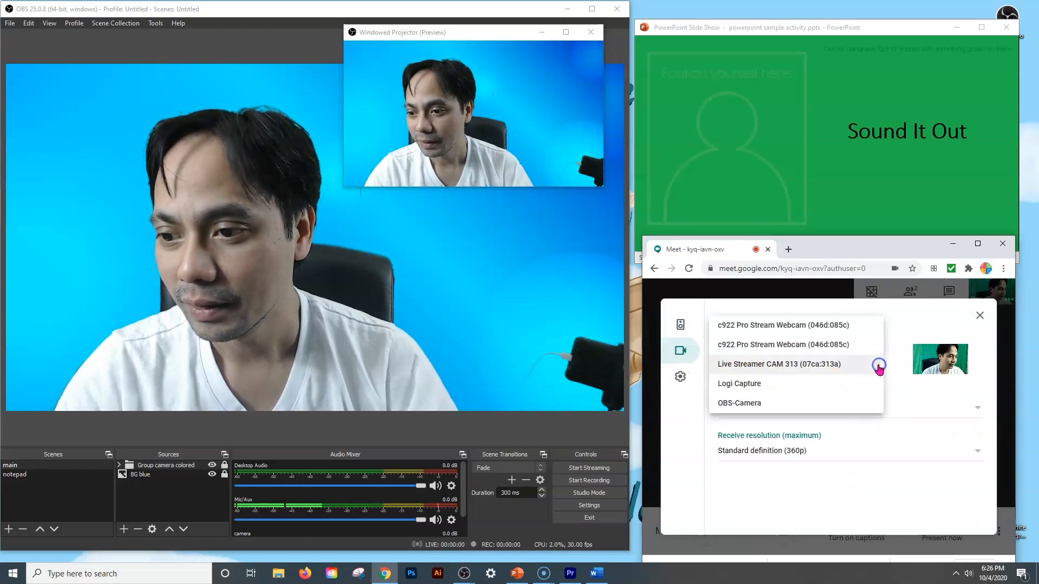
click(765, 401)
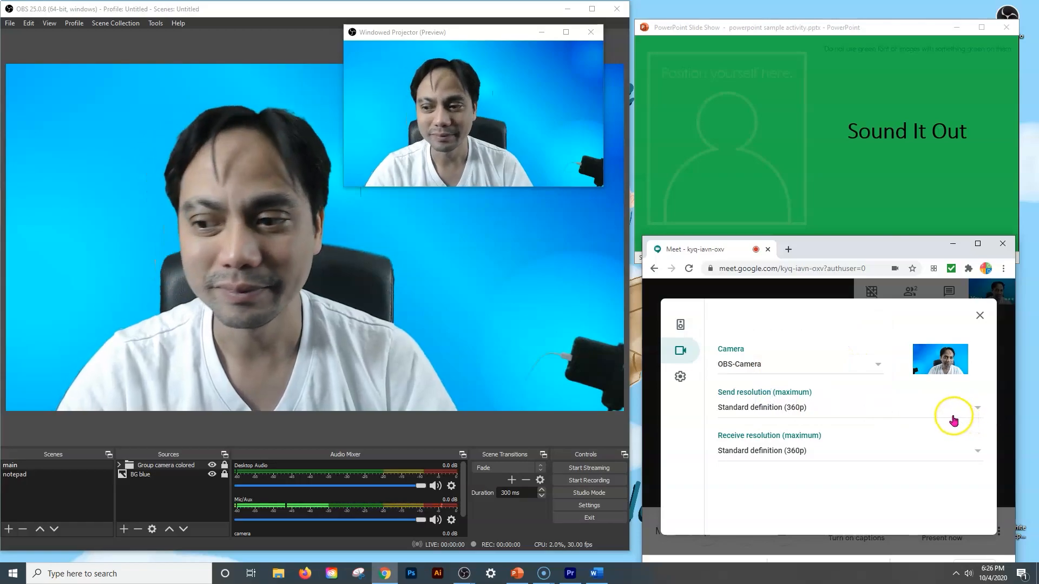
click(980, 316)
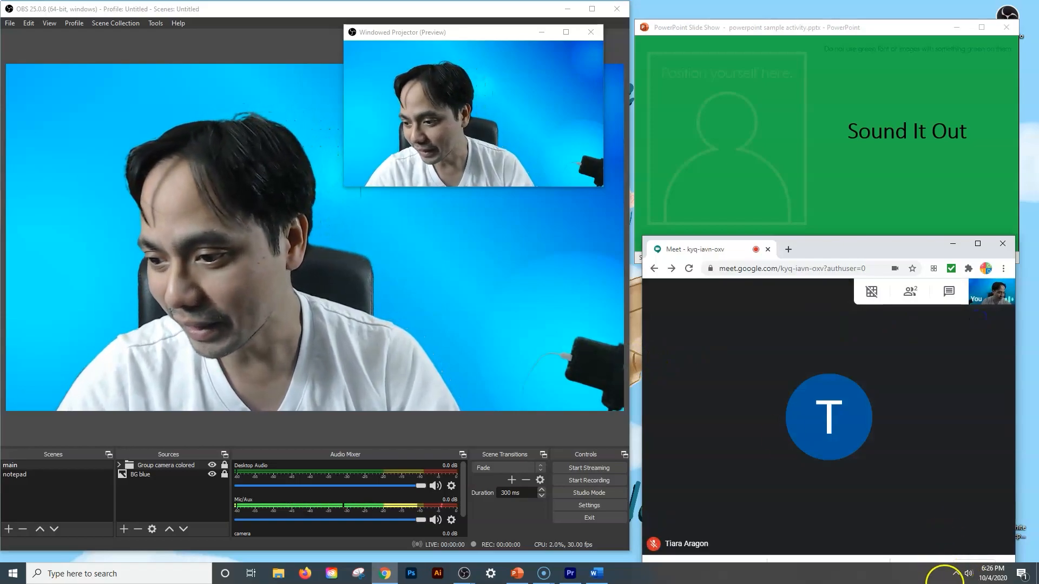
- Present the Windowed Projector (Preview) window to the Google Meet call
click(946, 530)
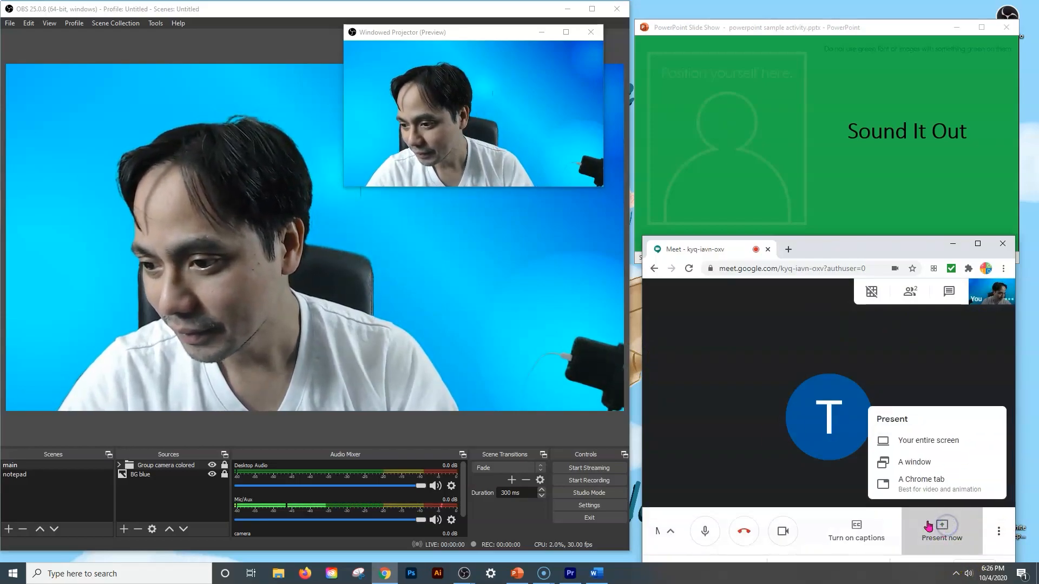
click(922, 464)
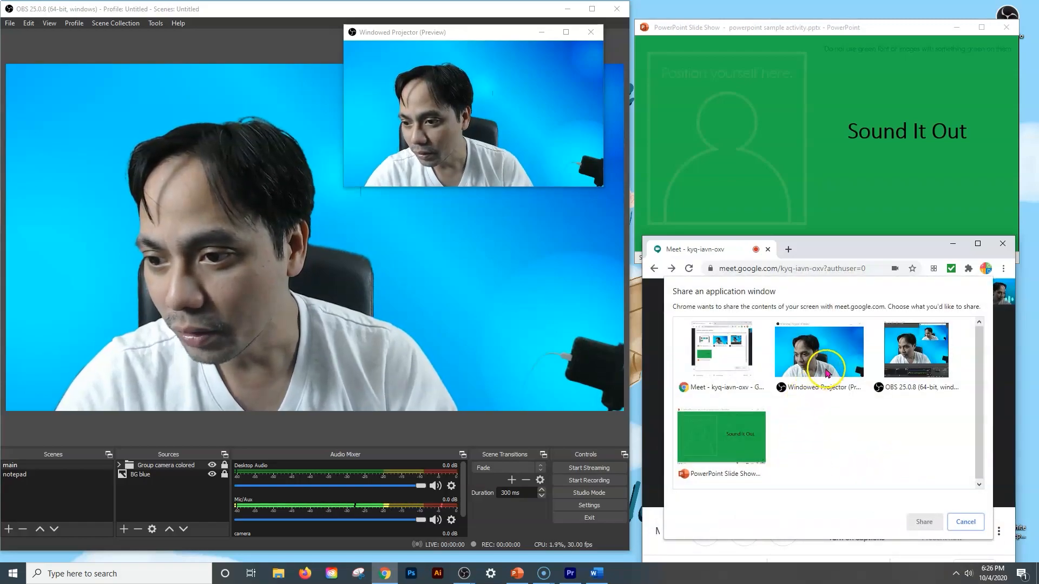
click(923, 518)
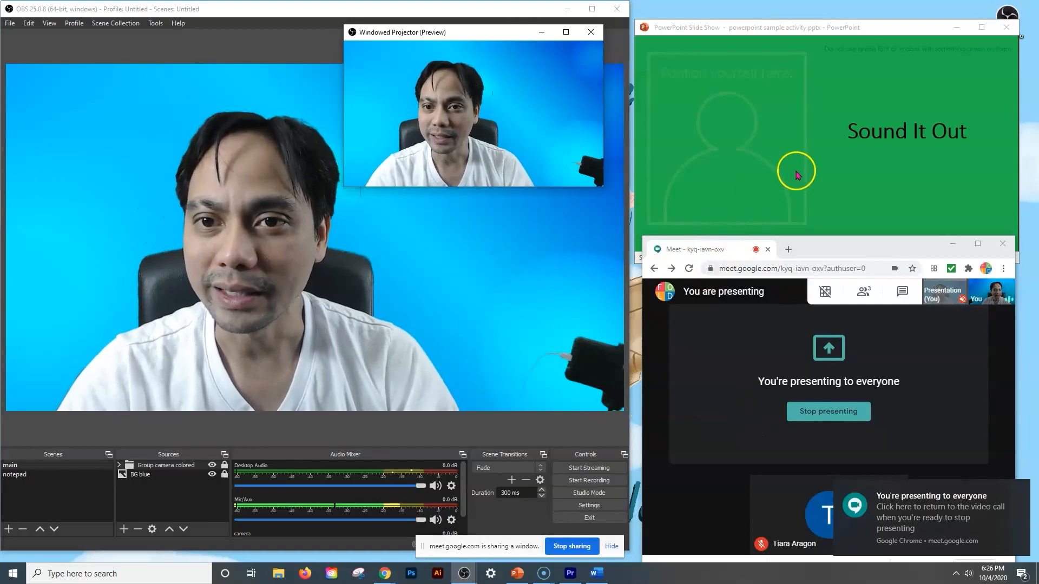
- Advance the PowerPoint slide show to "Let's sound out letters." and switch OBS to the notepad scene
click(796, 175)
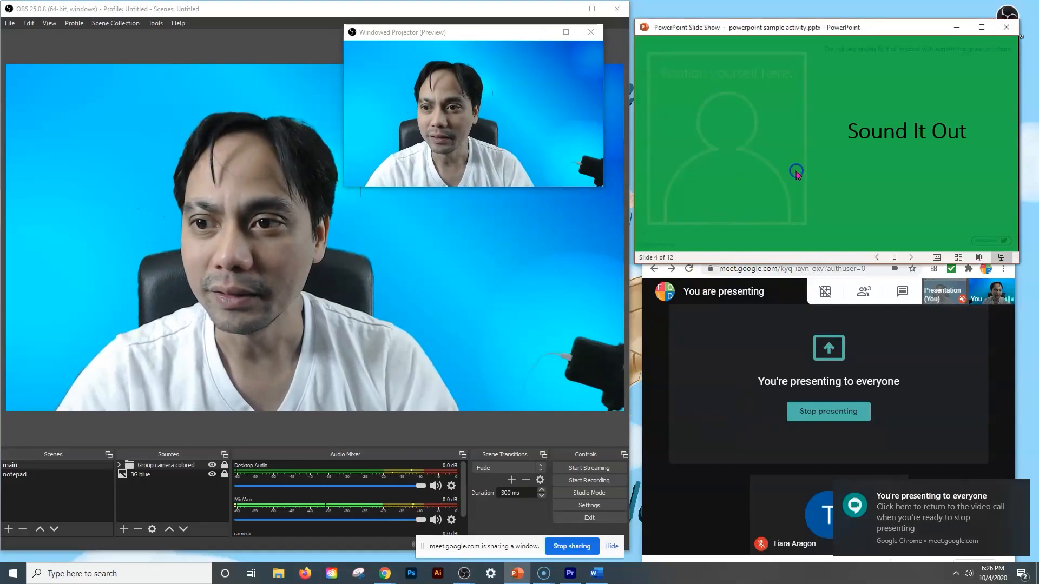
click(823, 175)
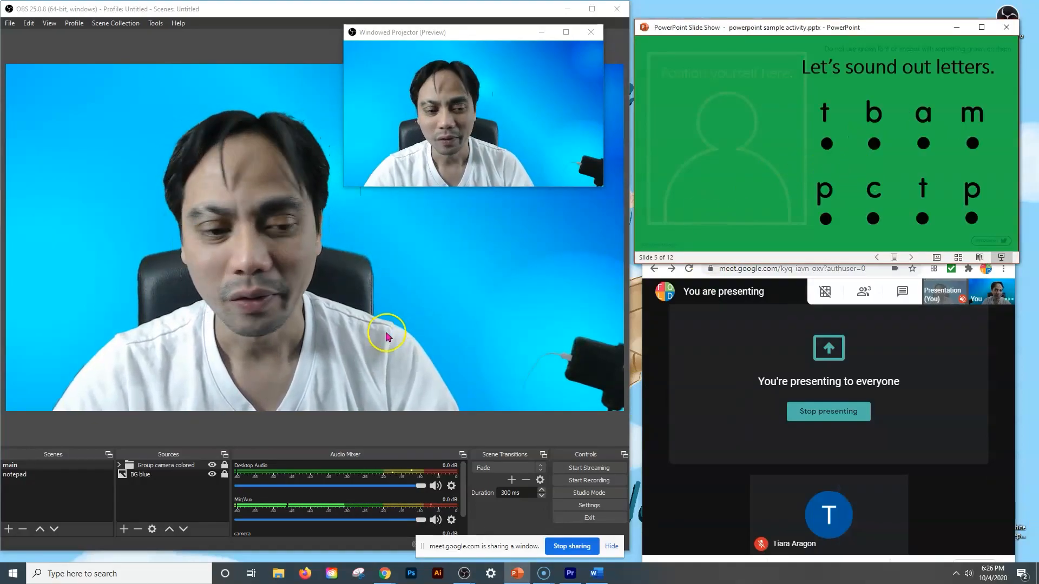
click(18, 476)
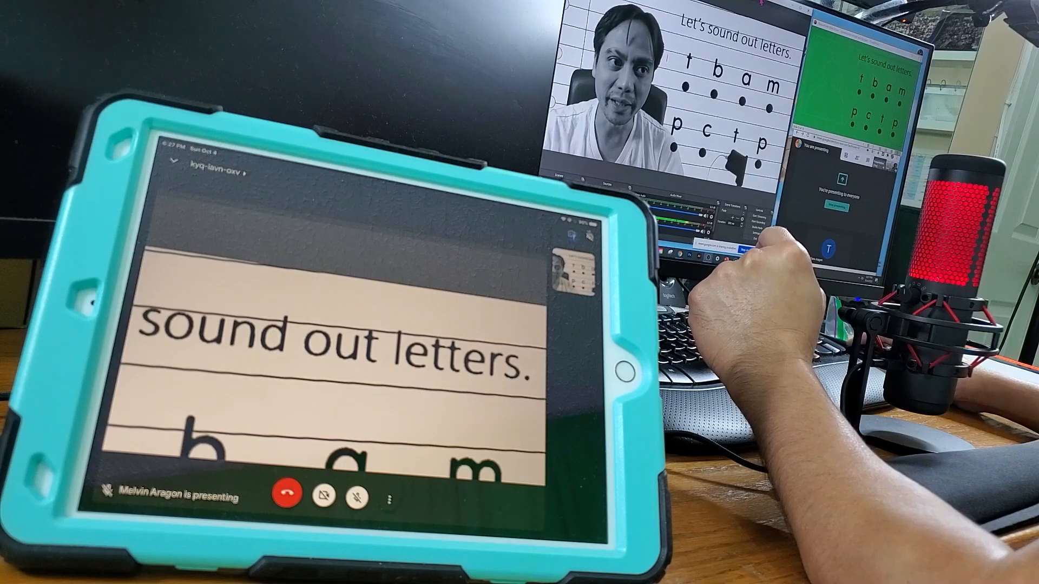
- Minimize the main OBS window and move the windowed projector over the PowerPoint slide show
mouse_move(760, 3)
mouse_down()
mouse_move(737, 79)
mouse_move(761, 2)
mouse_up()
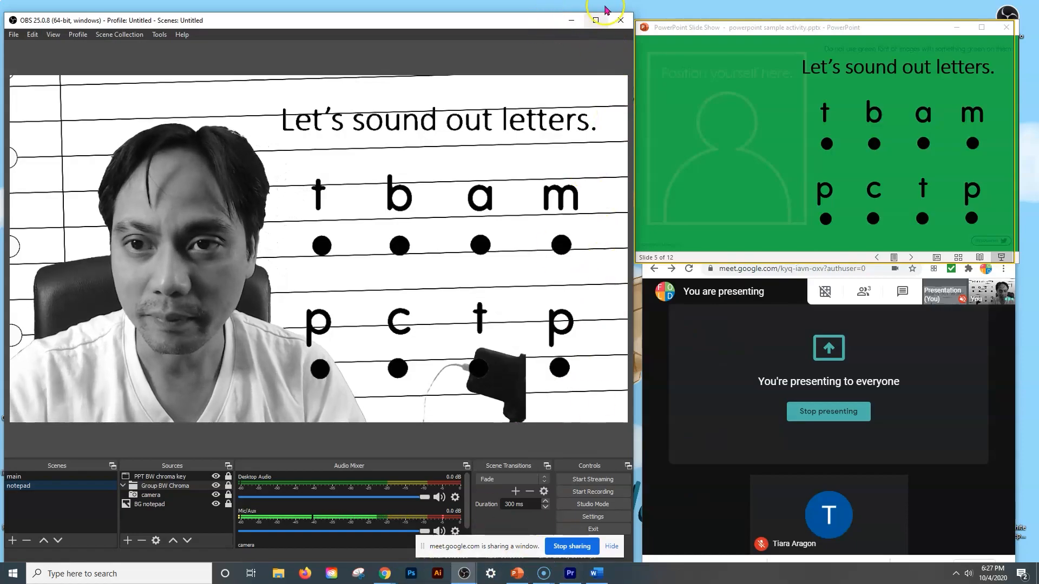
click(575, 23)
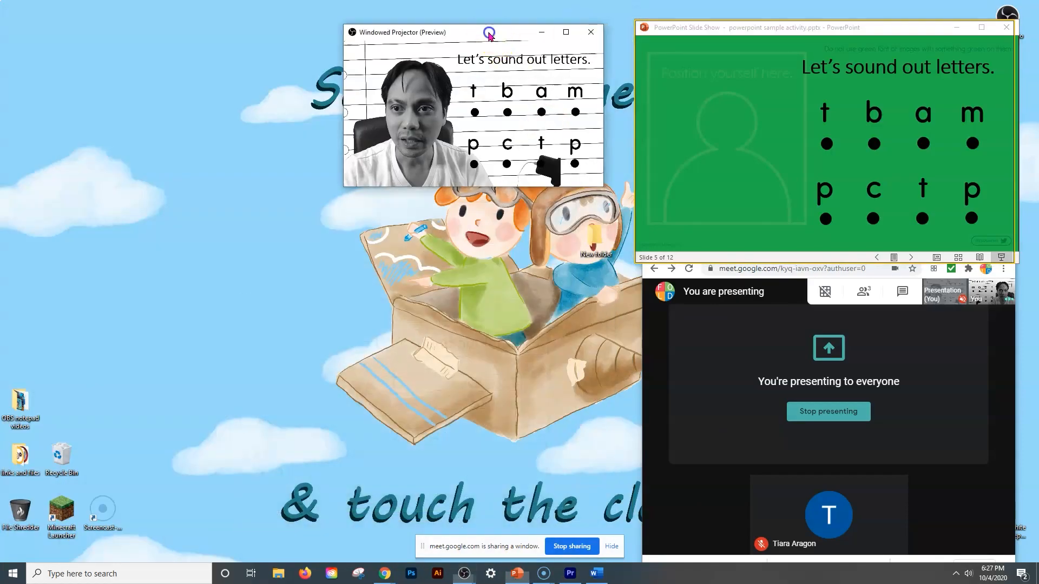
drag(486, 31, 803, 57)
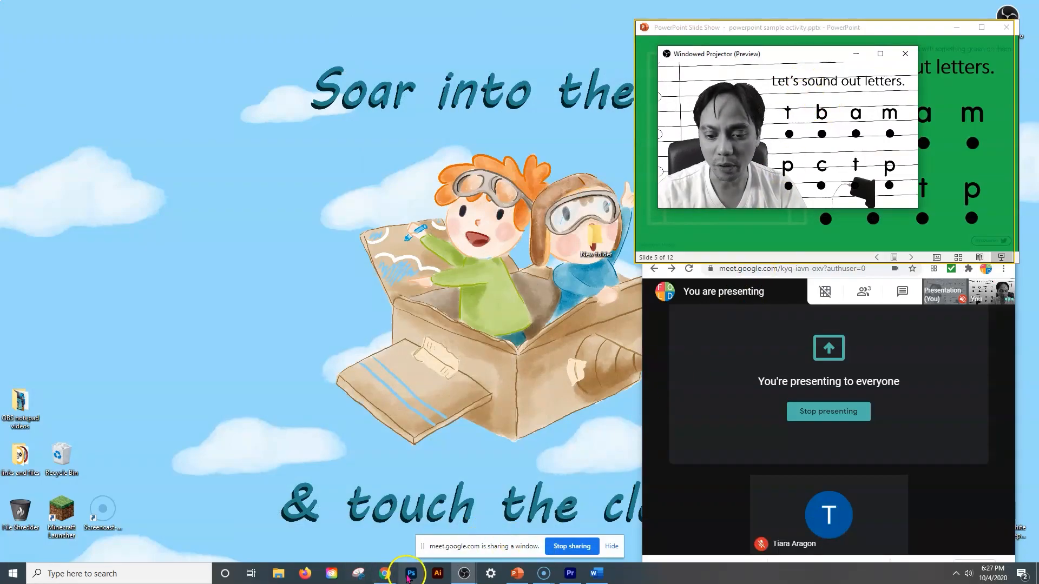
- Restore the main OBS window and move the windowed projector down so it overlaps the slide show and Google Meet windows
click(465, 573)
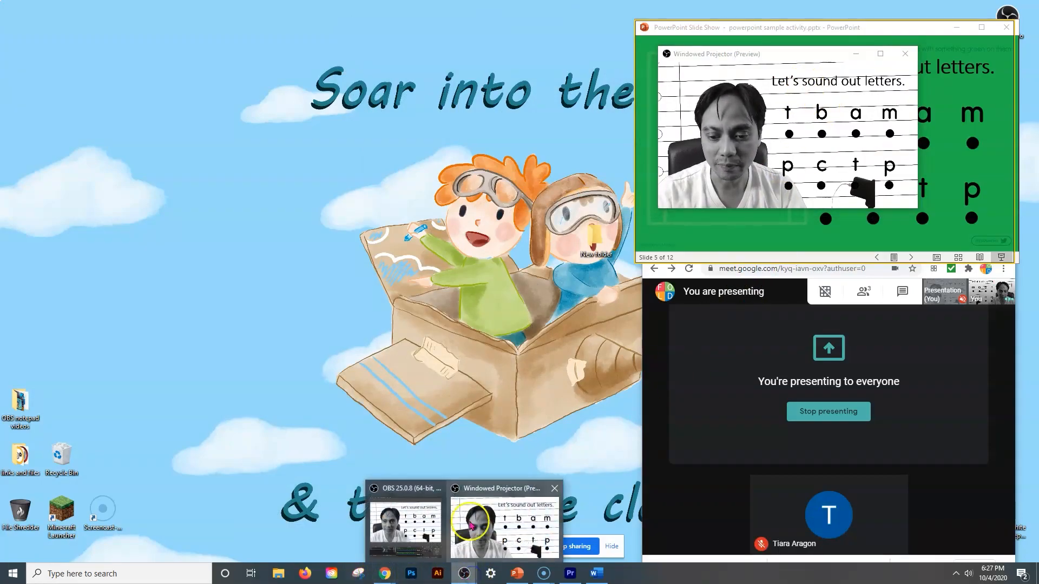
click(422, 522)
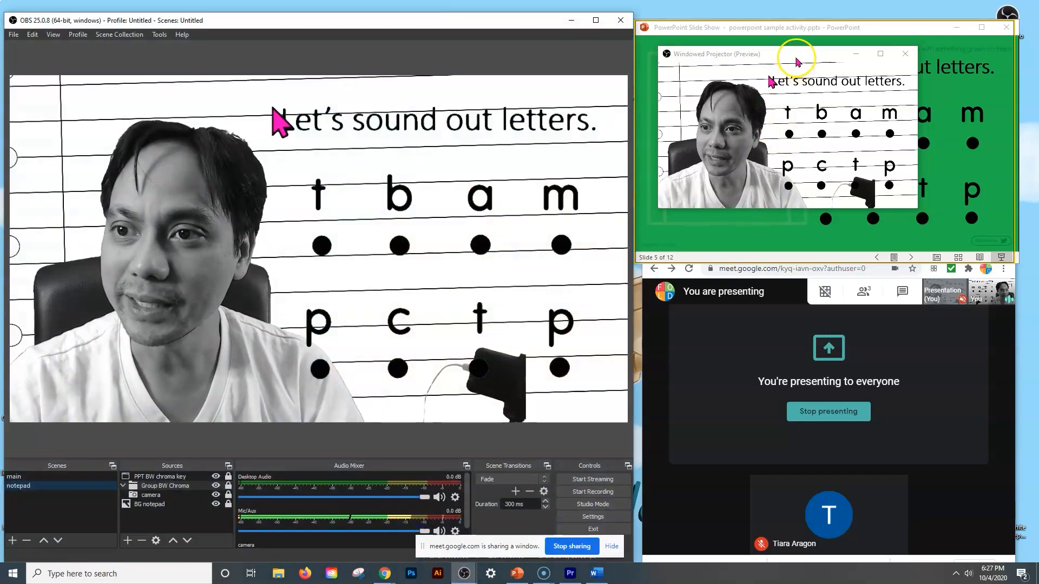
drag(795, 61, 773, 209)
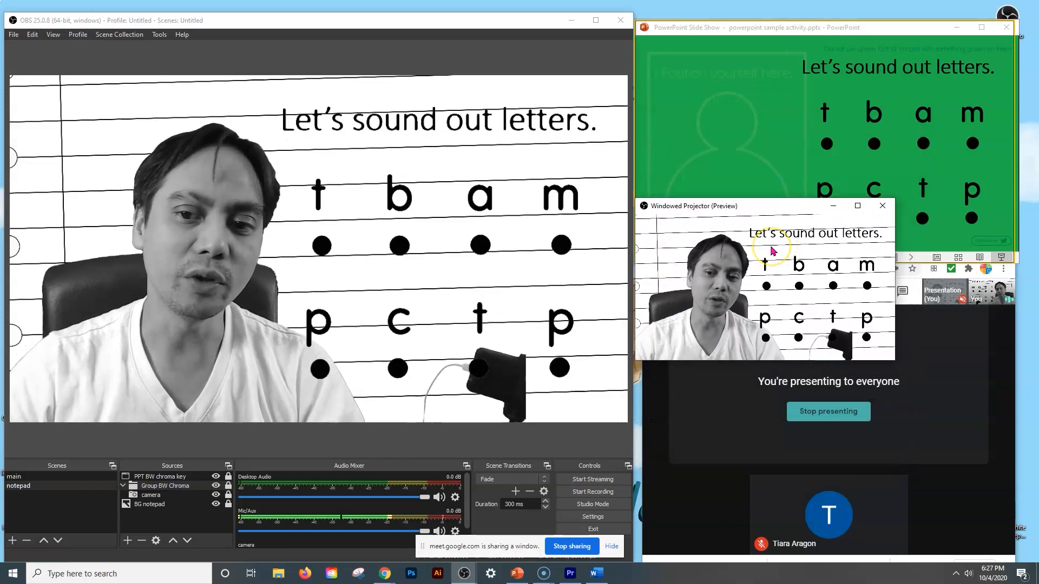